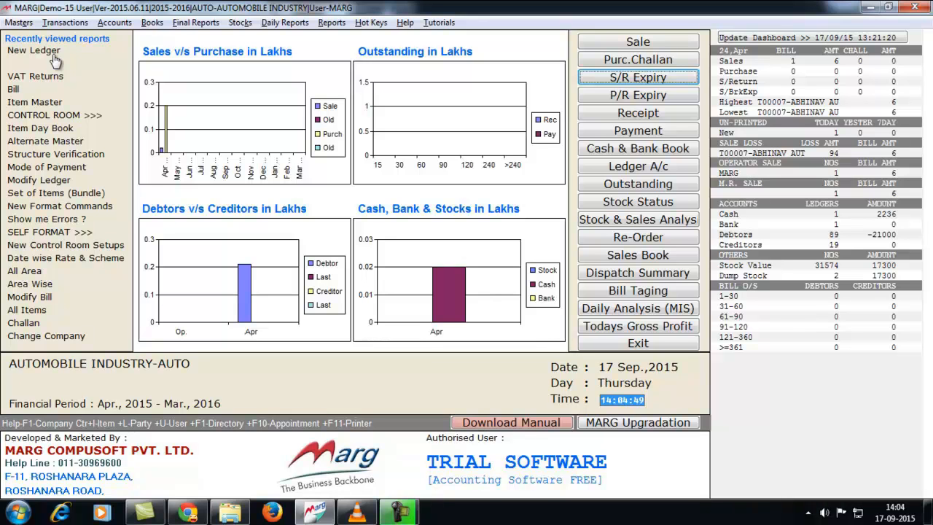
click(18, 21)
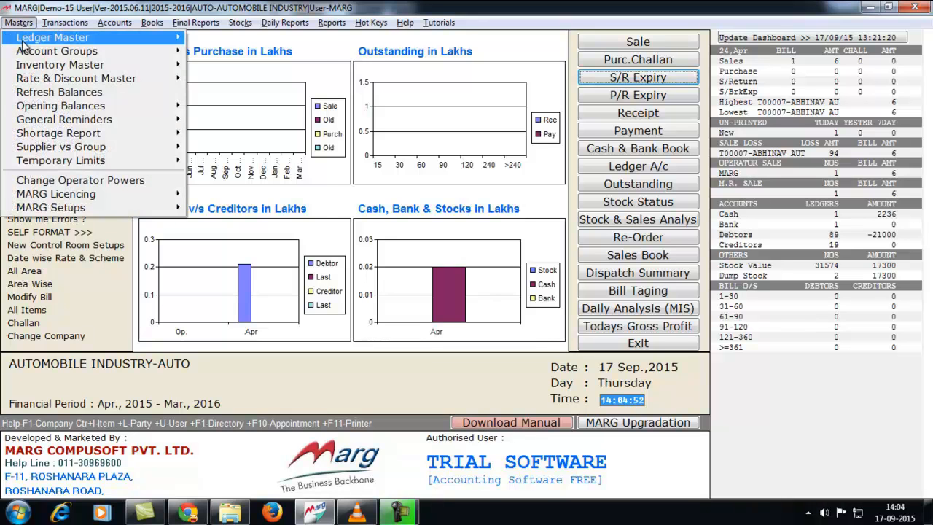
mouse_move(23, 40)
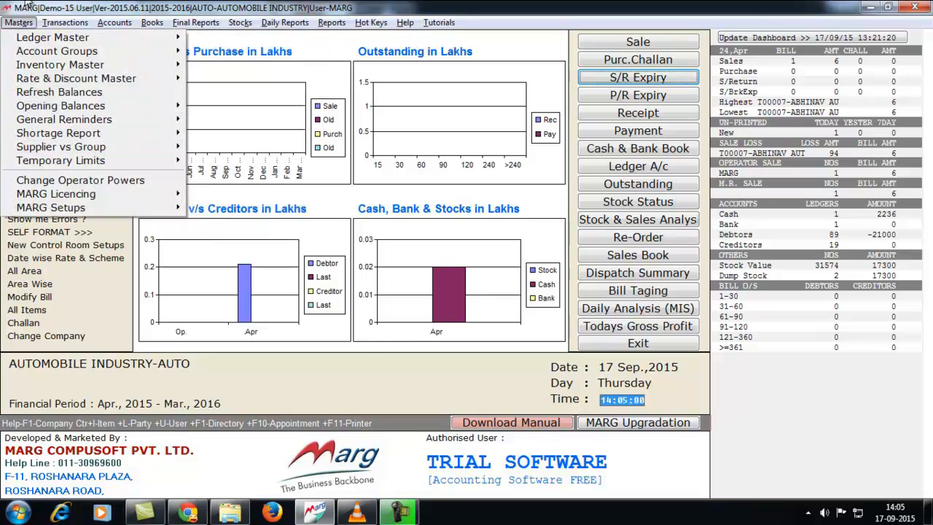
key(Escape)
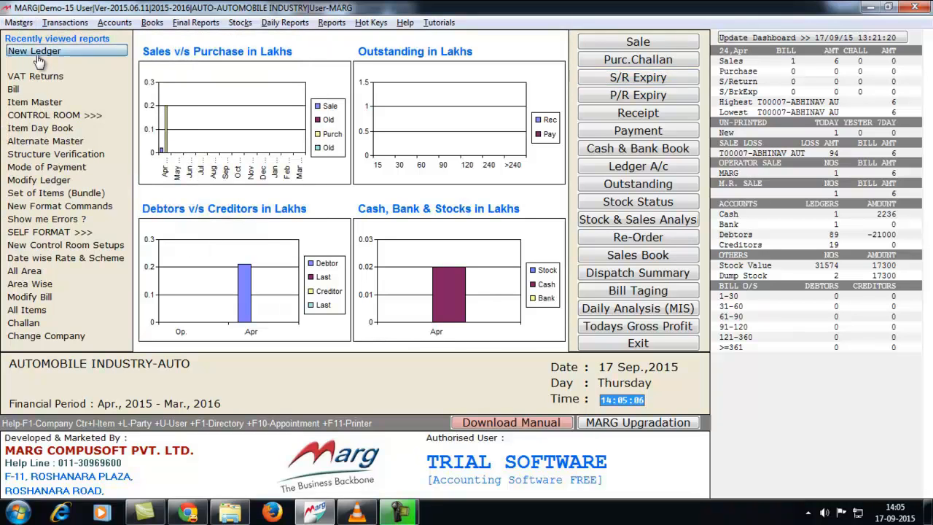
click(33, 51)
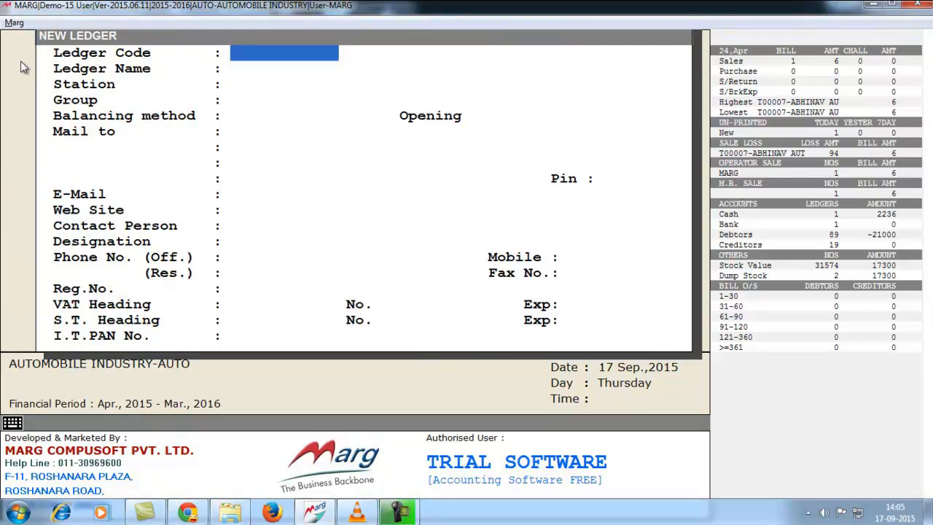
key(Escape)
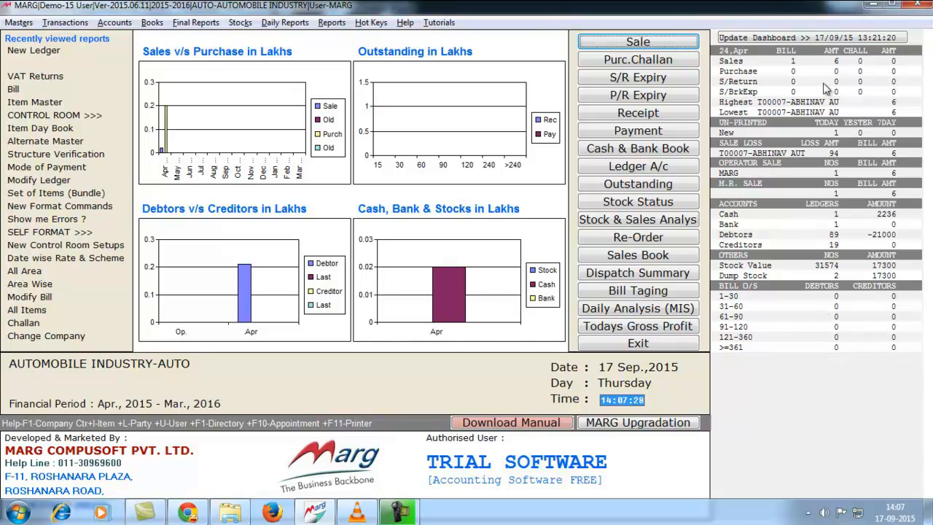
Glance at the Reports menu, then start a new ledger via Masters > Ledger Master > New Ledger.
click(338, 24)
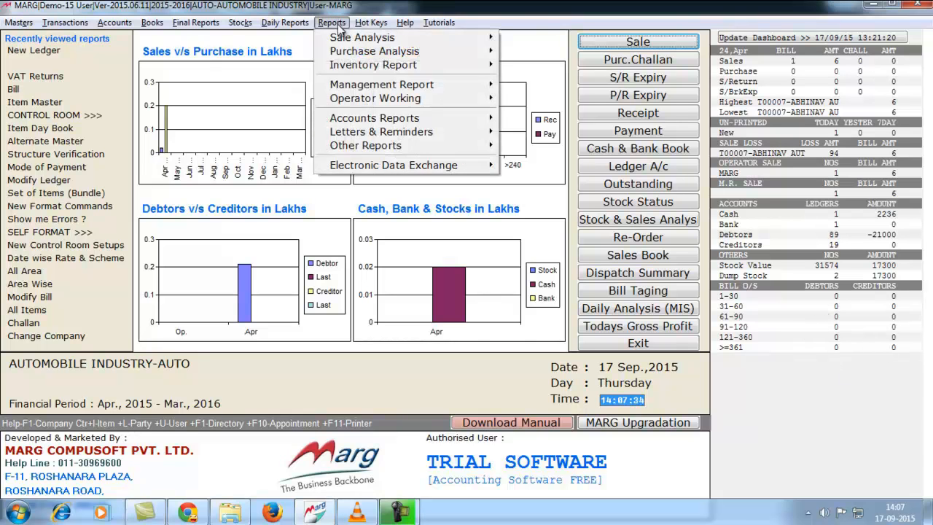
click(382, 27)
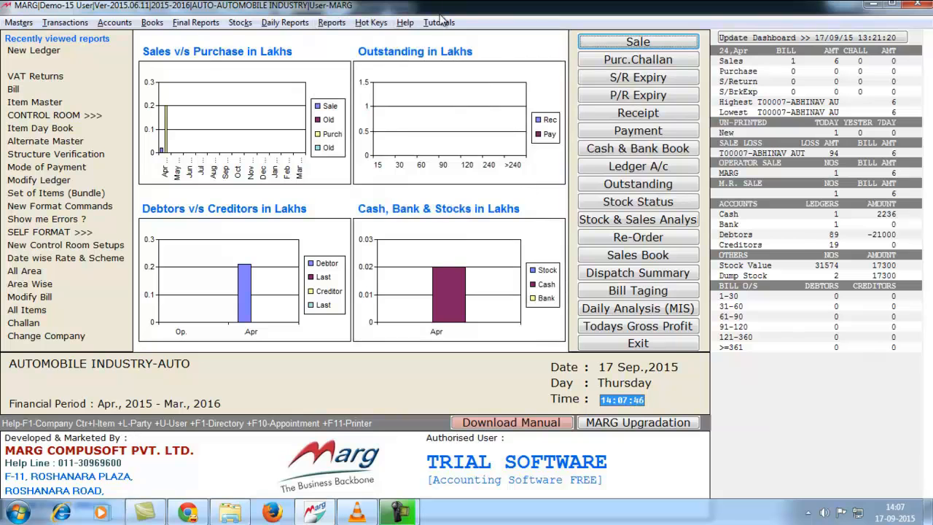
click(29, 23)
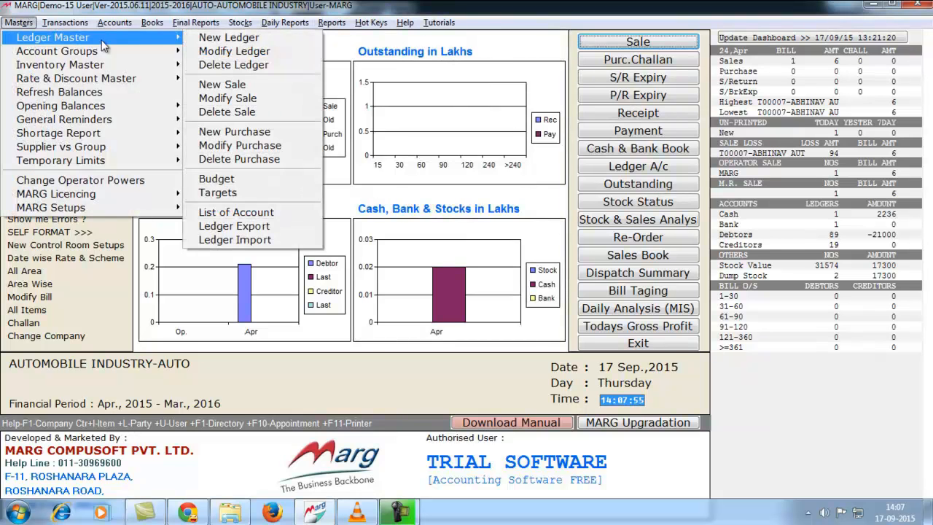
mouse_move(145, 38)
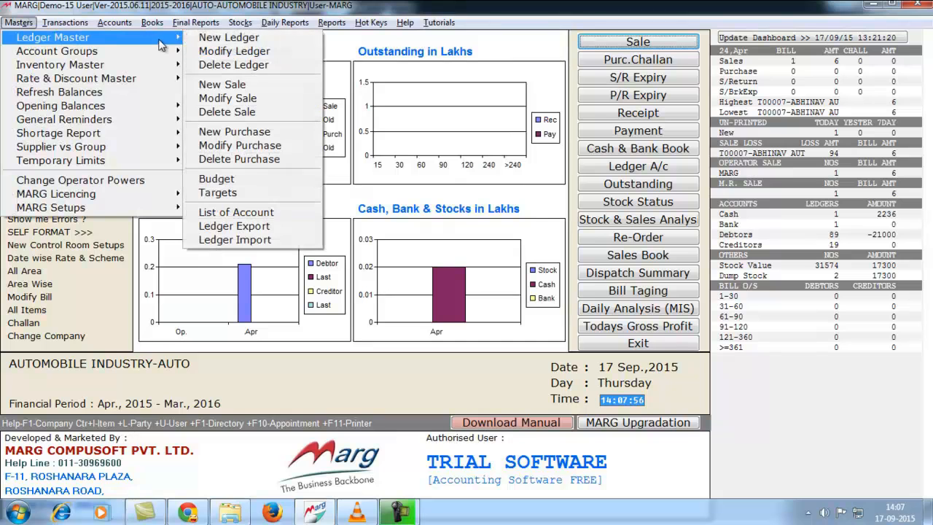
click(242, 40)
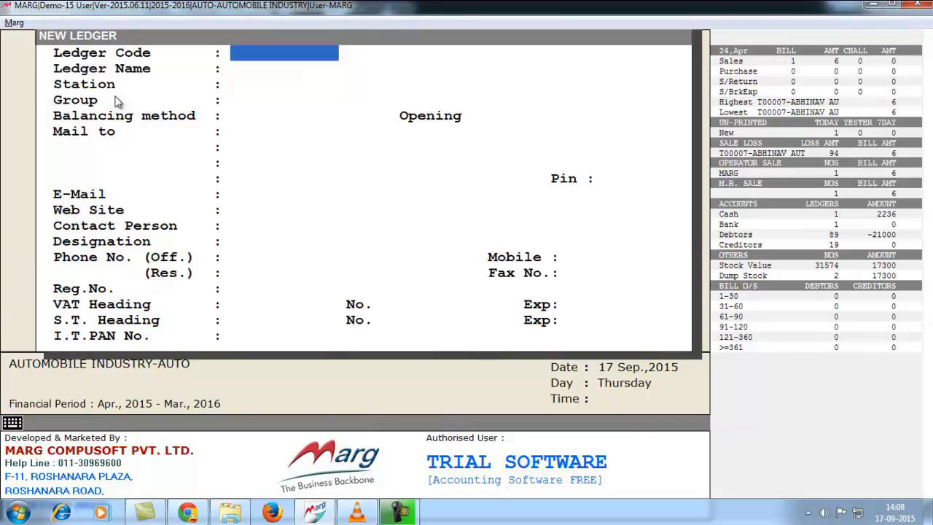
Enter ledger code 1 and the customer's name as the ledger name.
text(1)
key(Return)
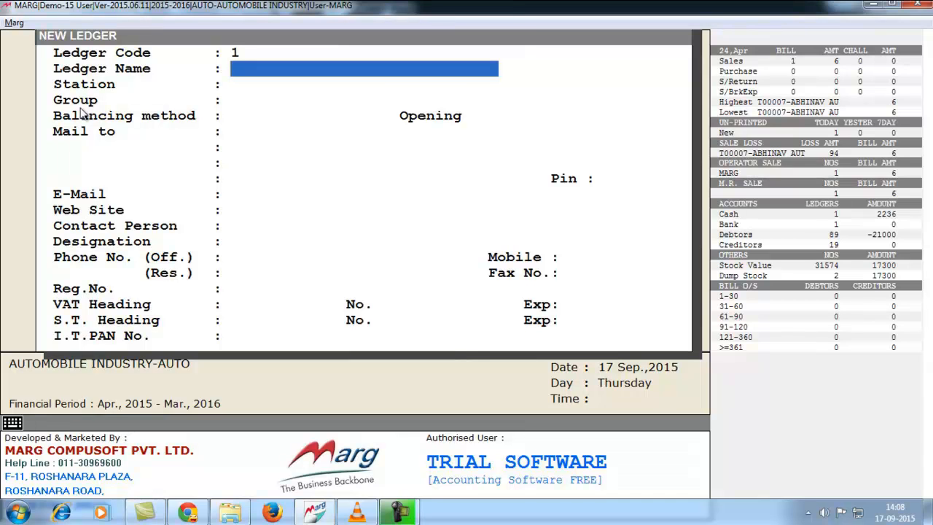
text(MR.SHARMA)
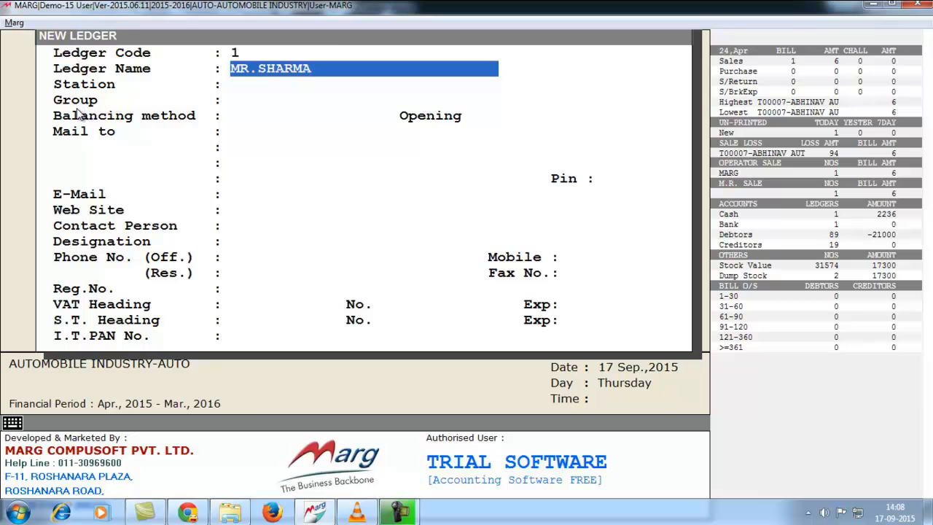
key(Return)
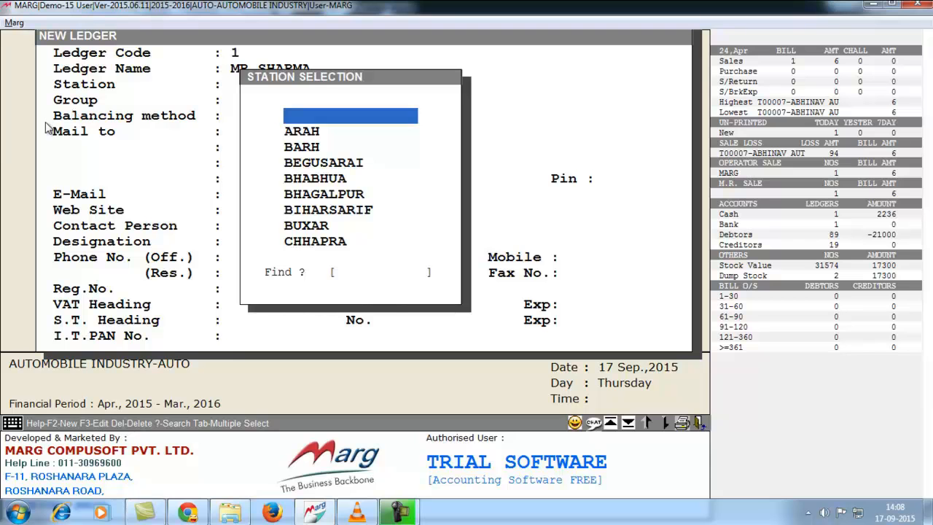
Skip the station and assign the ledger to the SUNDRY DEBTORS group by searching SUNDRY.
key(Return)
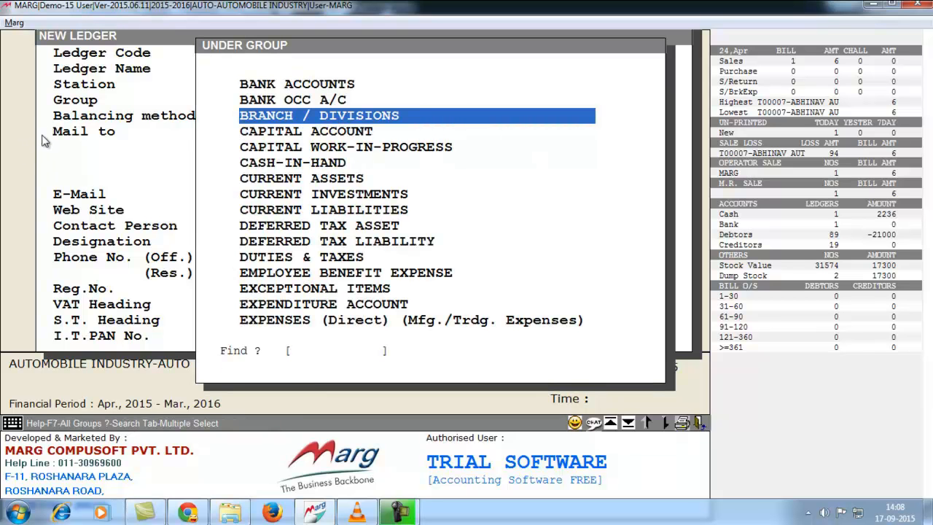
key(Down)
key(Down)
key(Down)
key(Down)
key(Down)
key(Down)
key(Down)
key(Down)
key(Down)
key(Down)
key(Down)
key(Up)
key(Up)
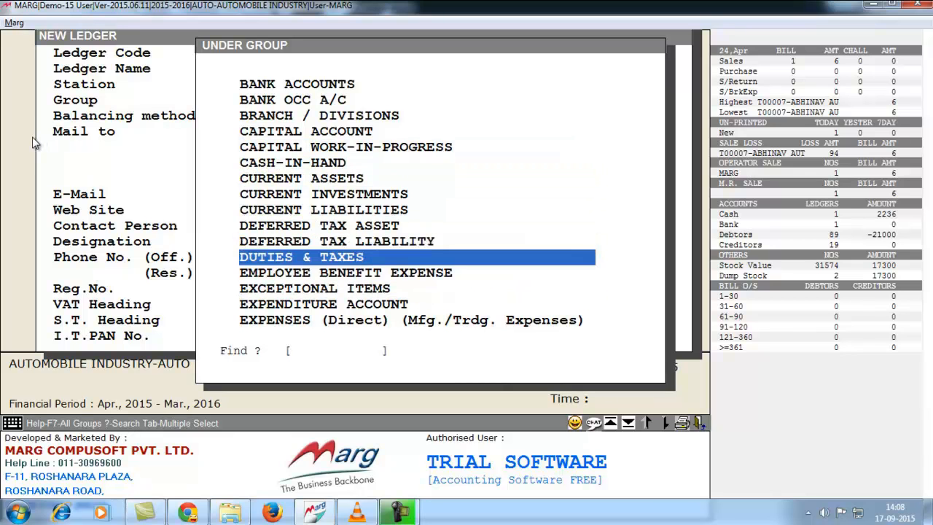
key(Down)
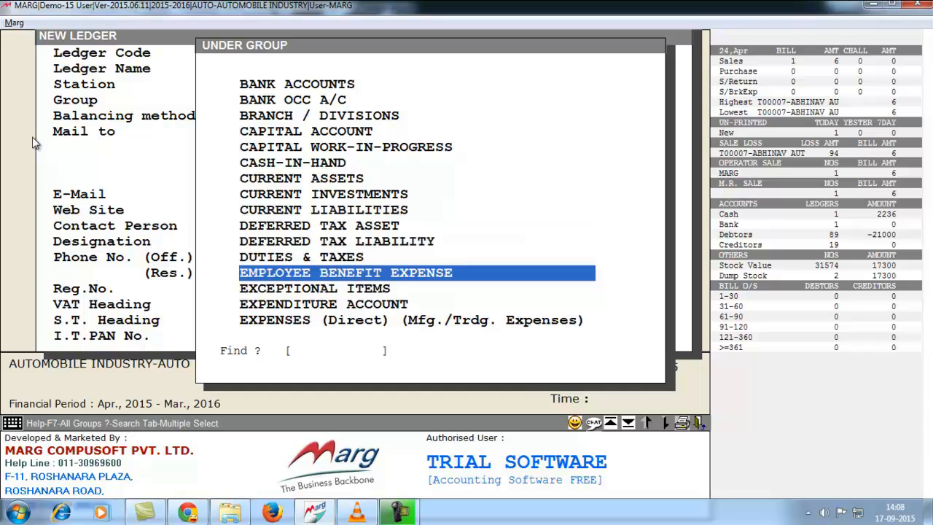
key(Down)
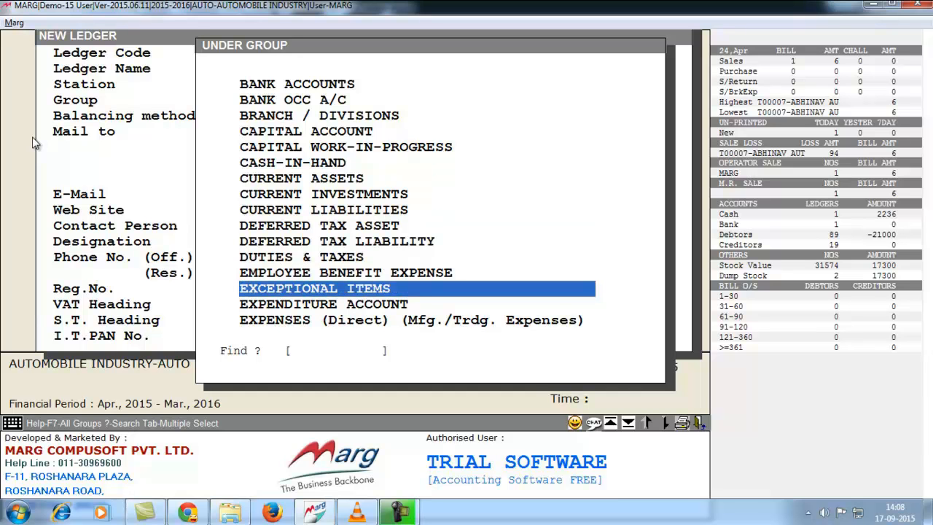
text(SUNDRY)
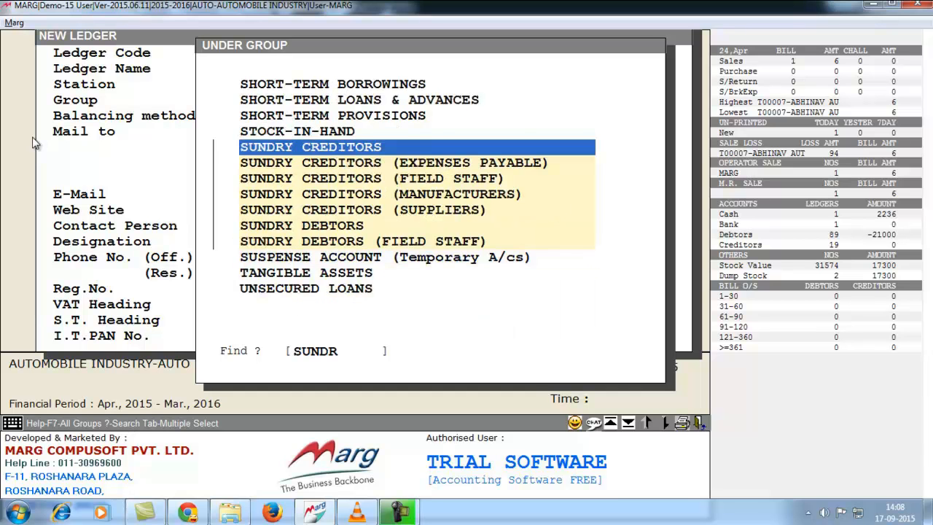
key(Down)
key(Down)
key(Down)
key(Down)
key(Down)
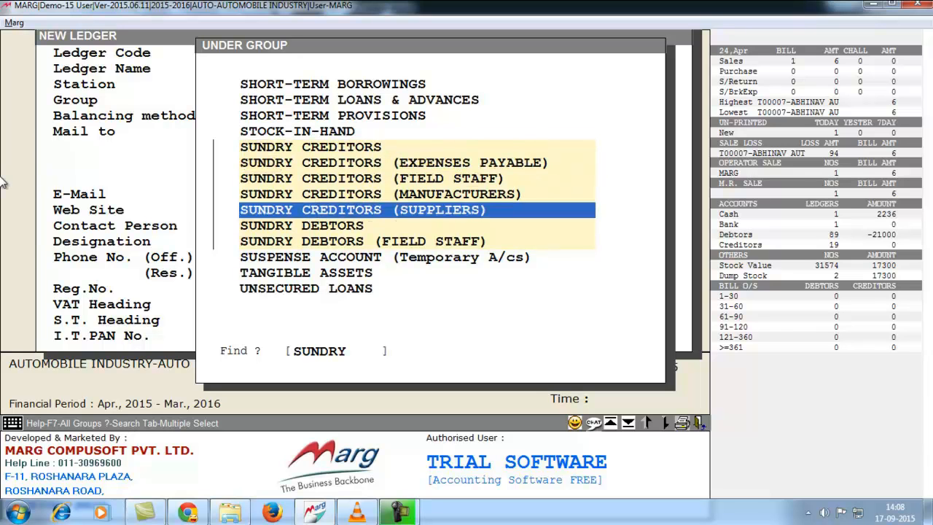
key(Return)
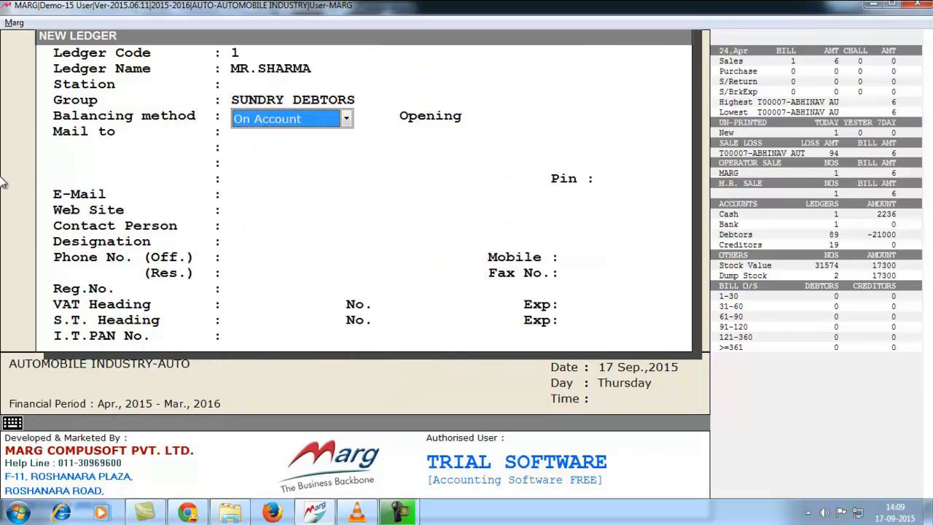
Choose Bill by Bill balancing and keep a 0.00 opening balance marked Dr.
click(306, 115)
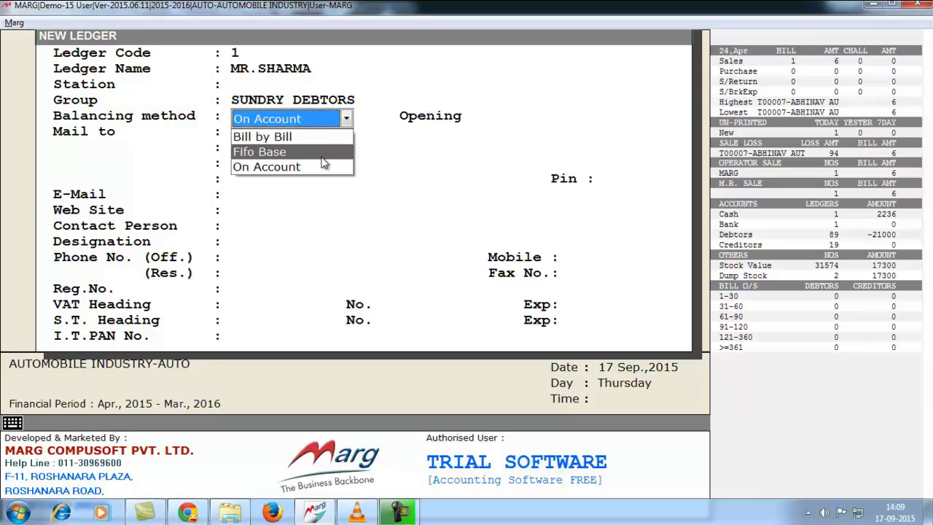
click(284, 138)
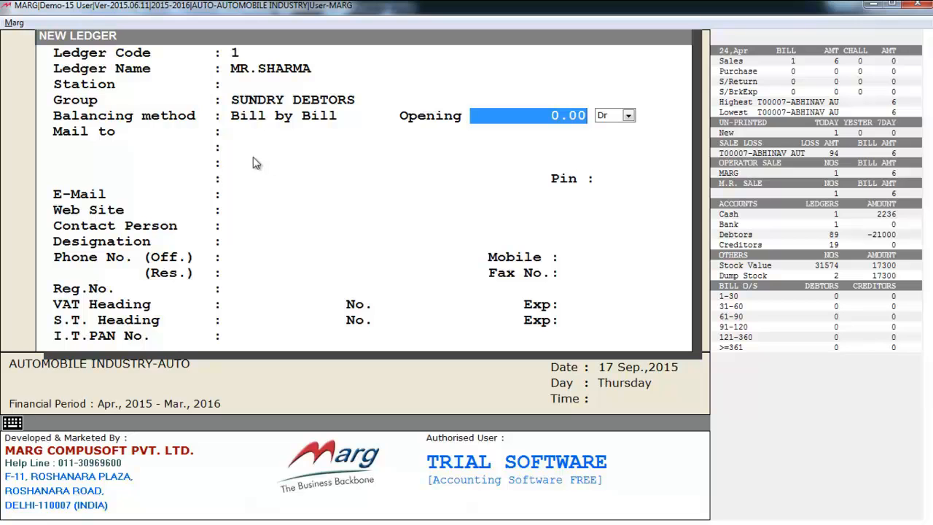
key(Return)
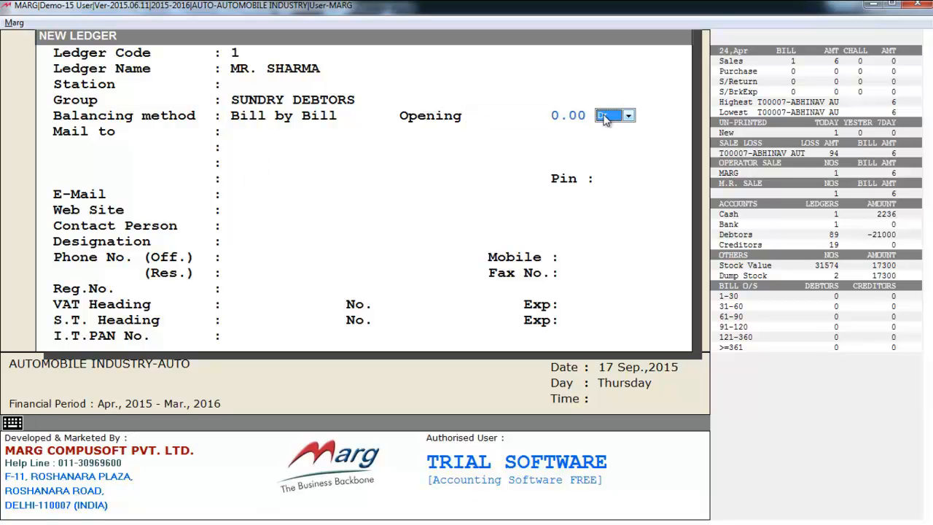
click(604, 117)
click(599, 129)
key(Return)
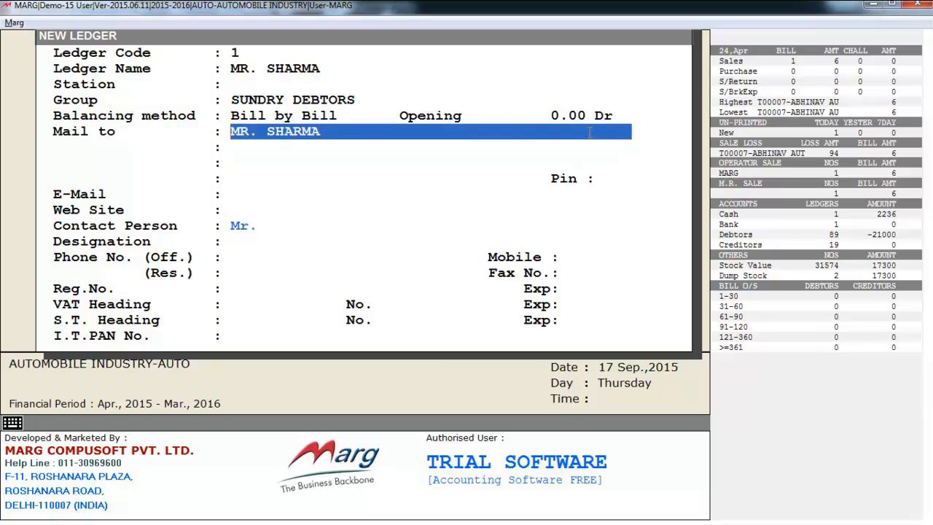
Leave the address and contact fields blank, enter the customer's mobile number, and save the ledger.
key(Return)
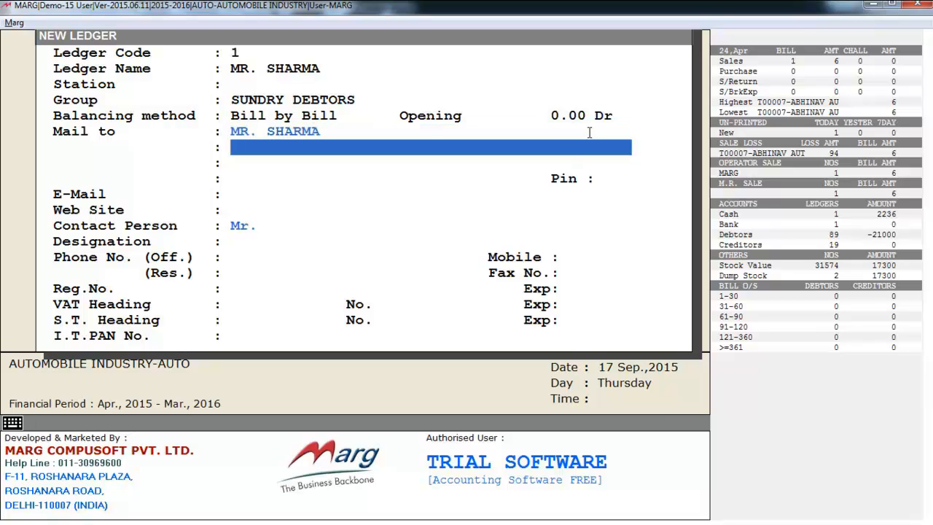
key(Return)
key(Return)
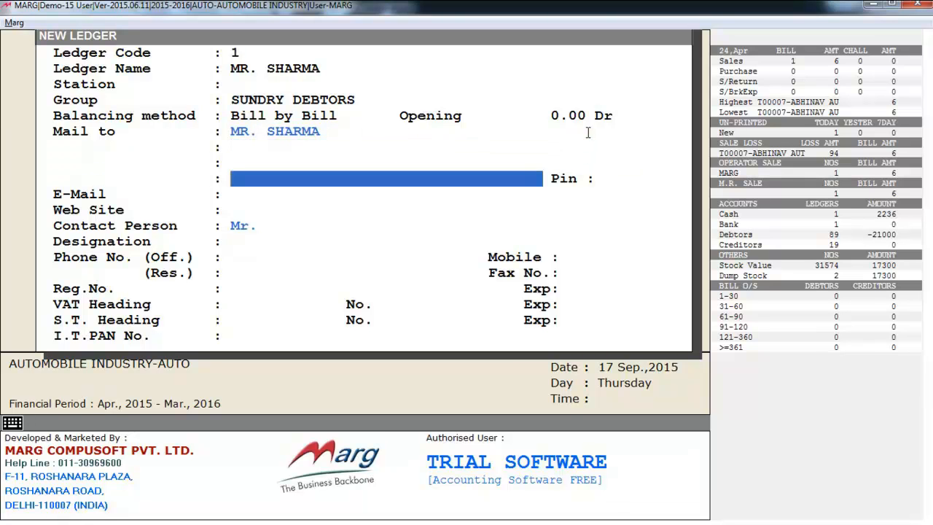
key(Return)
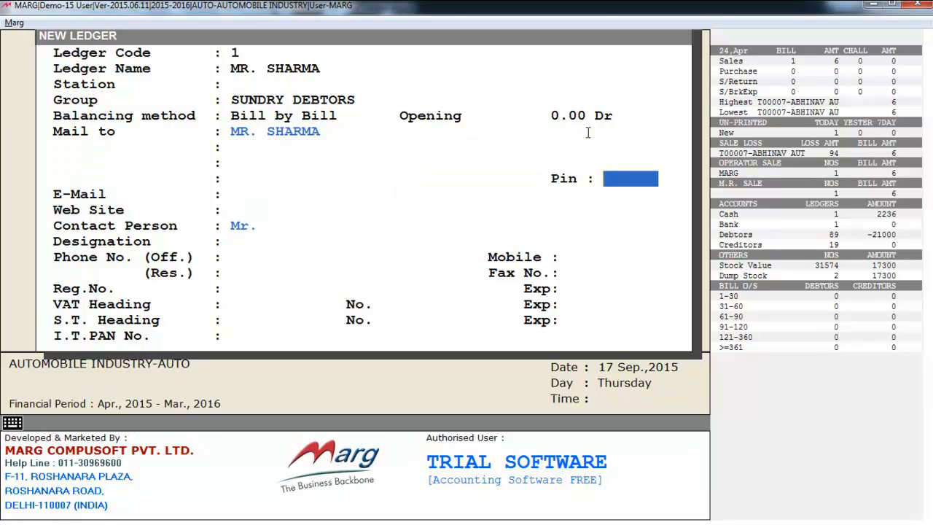
key(Return)
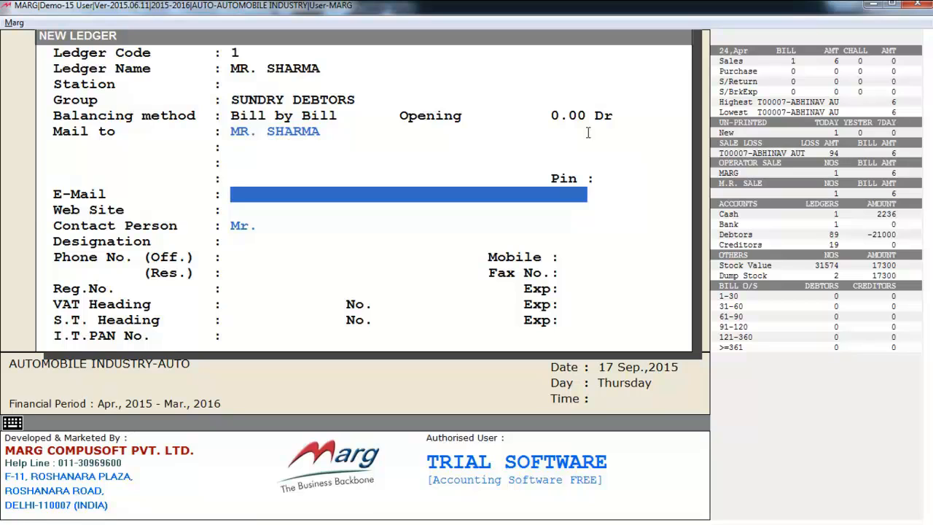
key(Return)
key(Return)
key(Return)
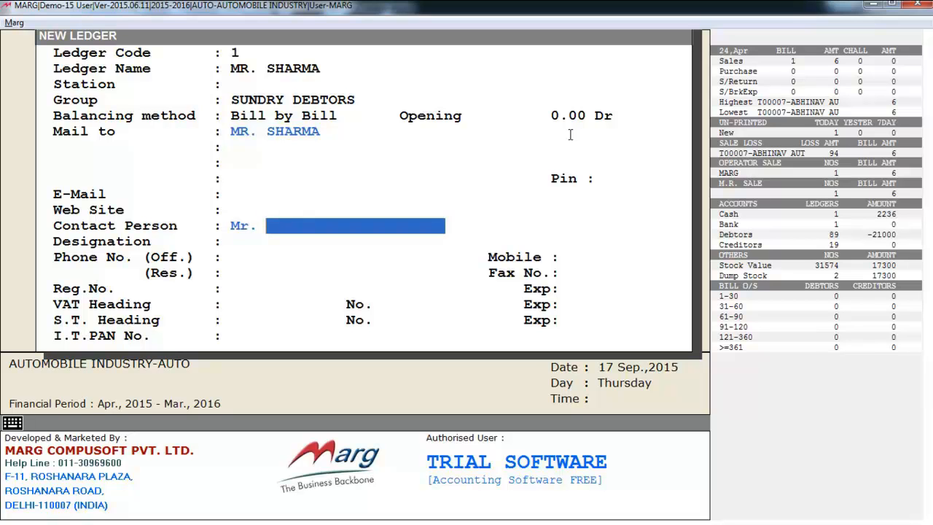
key(Return)
key(Return)
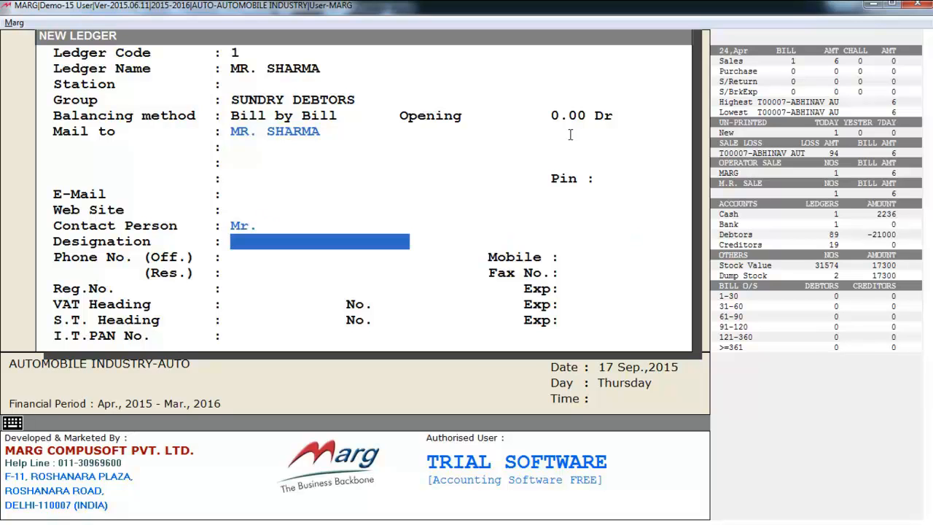
key(Return)
key(Return)
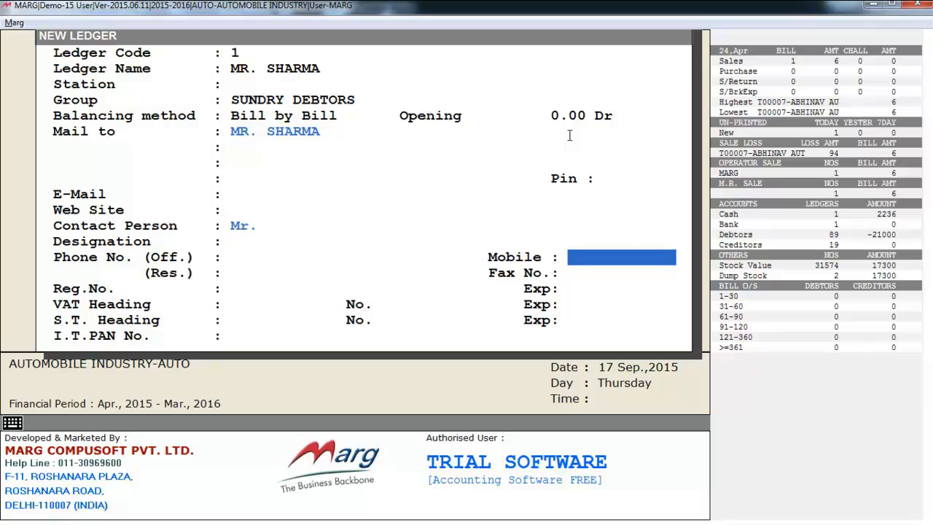
key(Return)
key(Return)
key(Return)
key(Return)
key(Return)
key(Return)
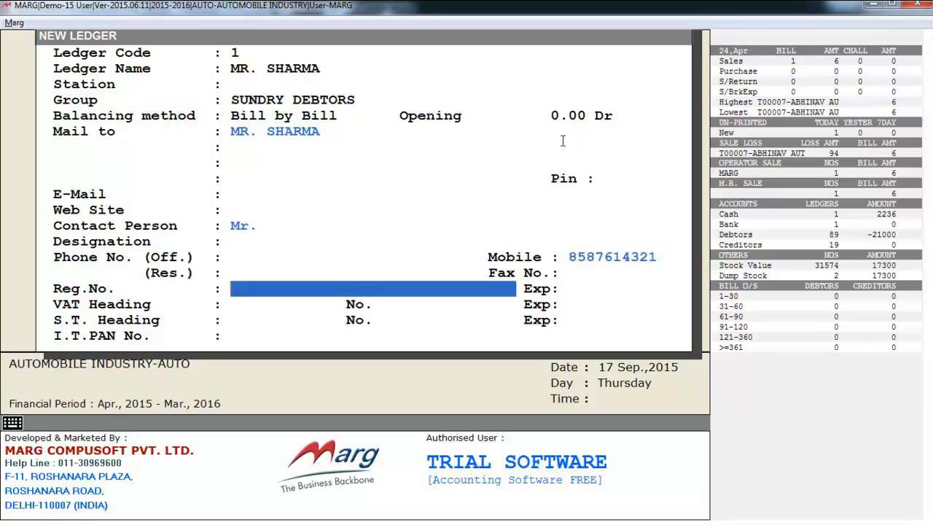
key(Return)
key(Return)
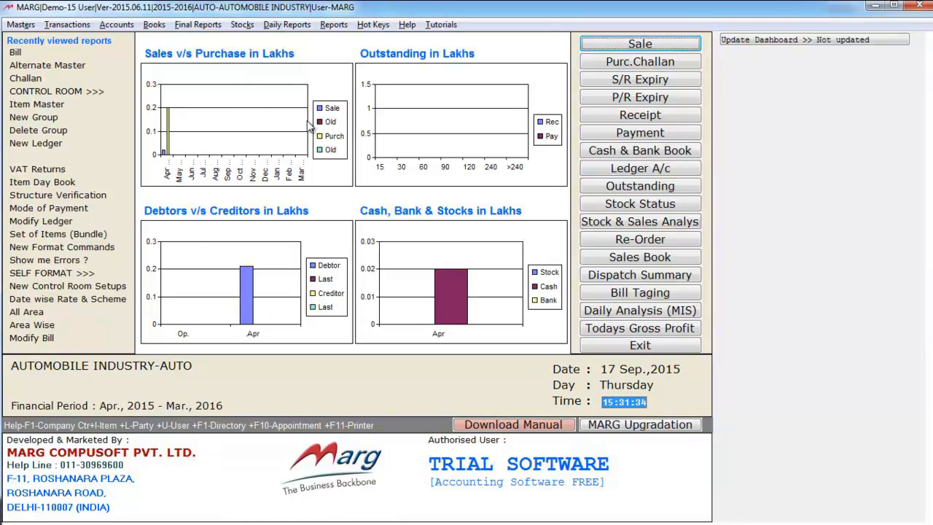
Browse the Masters menu past Ledger Master to the Account Groups options.
click(15, 26)
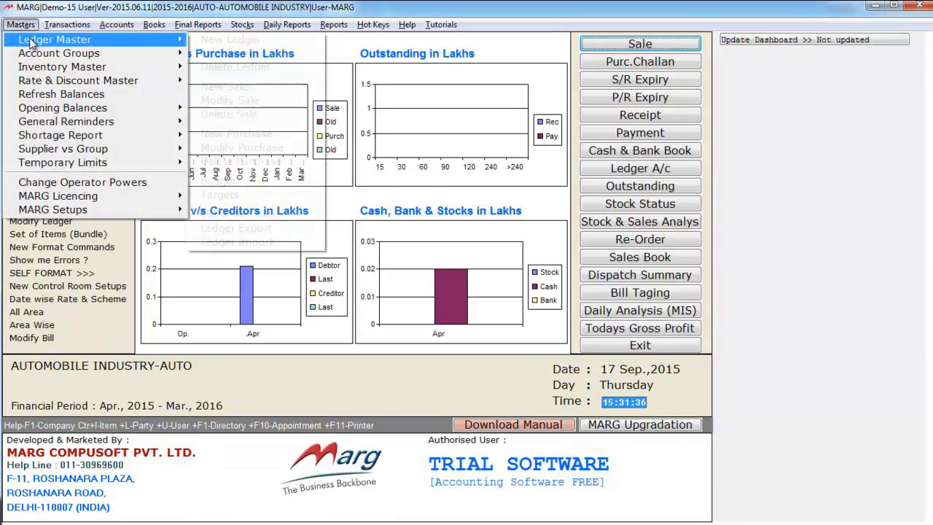
mouse_move(80, 41)
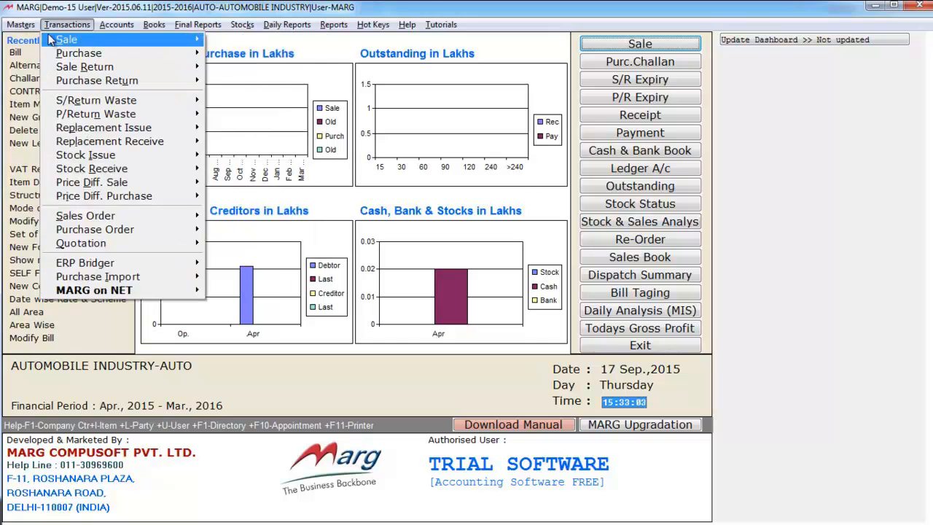
mouse_move(31, 56)
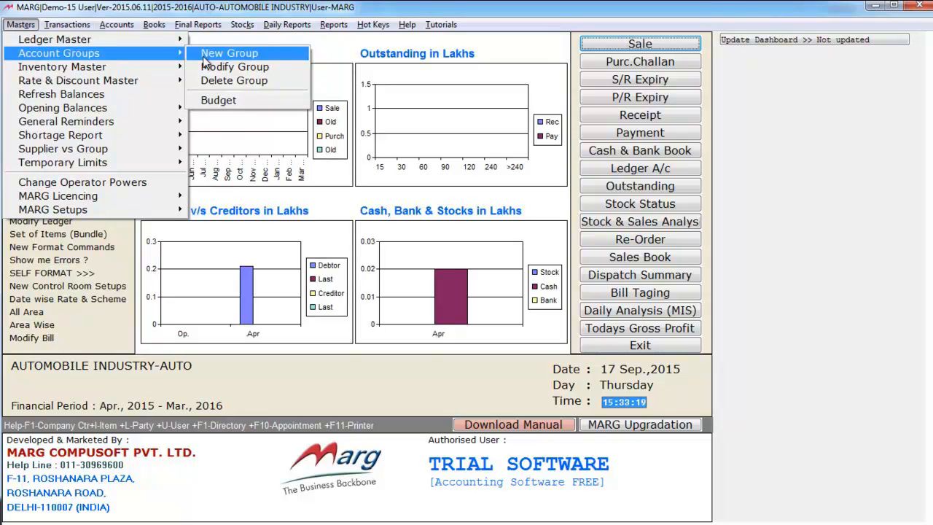
View the Account Groups list with balances, close it, then reach Masters > Inventory Master.
click(202, 56)
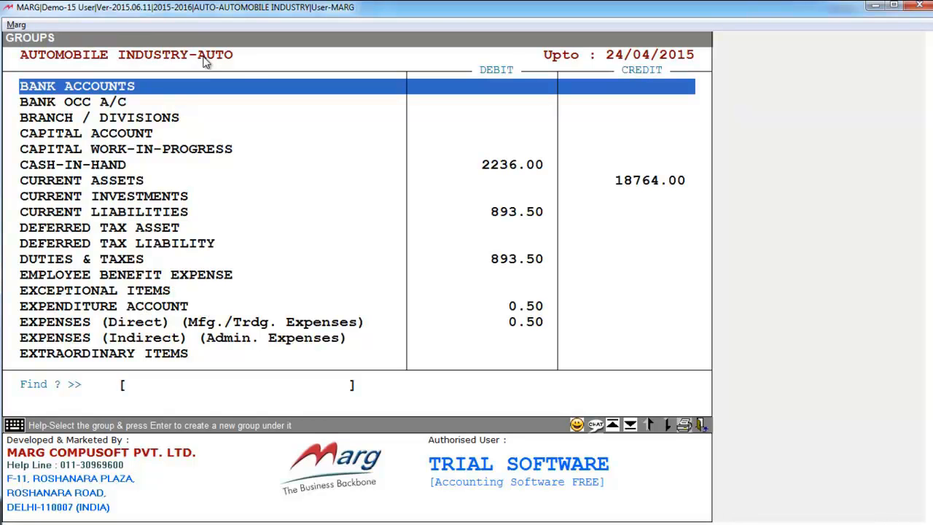
key(Escape)
click(21, 25)
mouse_move(178, 68)
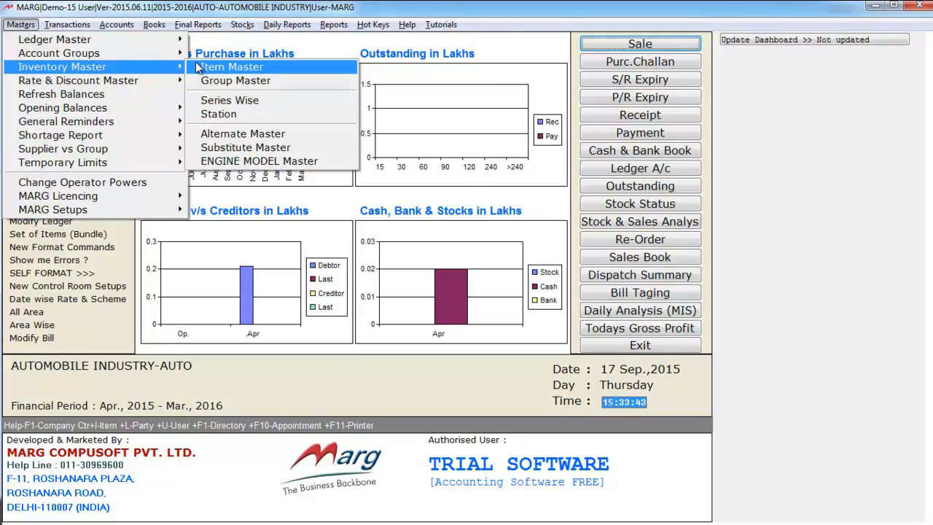
Open the item list and preview the new-product form and the edit form for M31150S018.
click(195, 65)
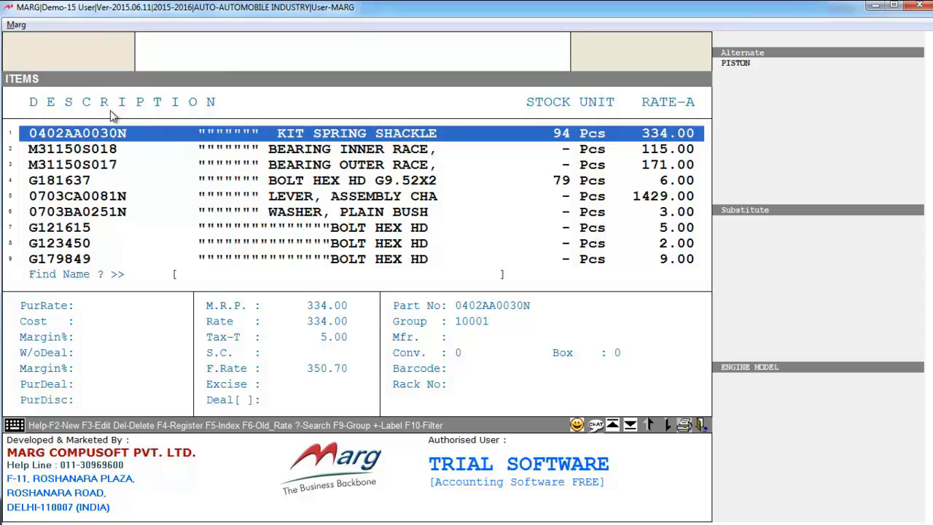
key(F2)
key(Escape)
key(Down)
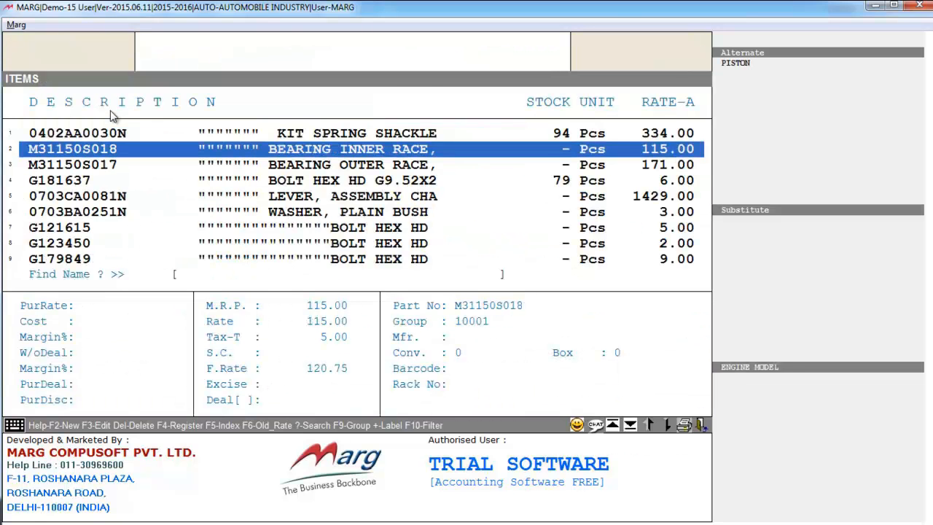
key(F3)
key(Escape)
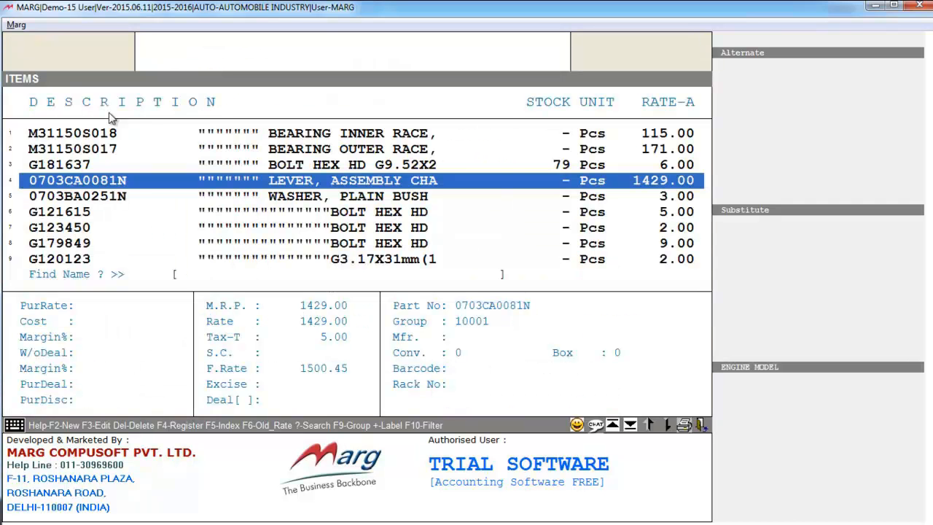
Delete the lever assembly item 0703CA0081N, confirming Yes.
key(Delete)
key(Right)
key(Return)
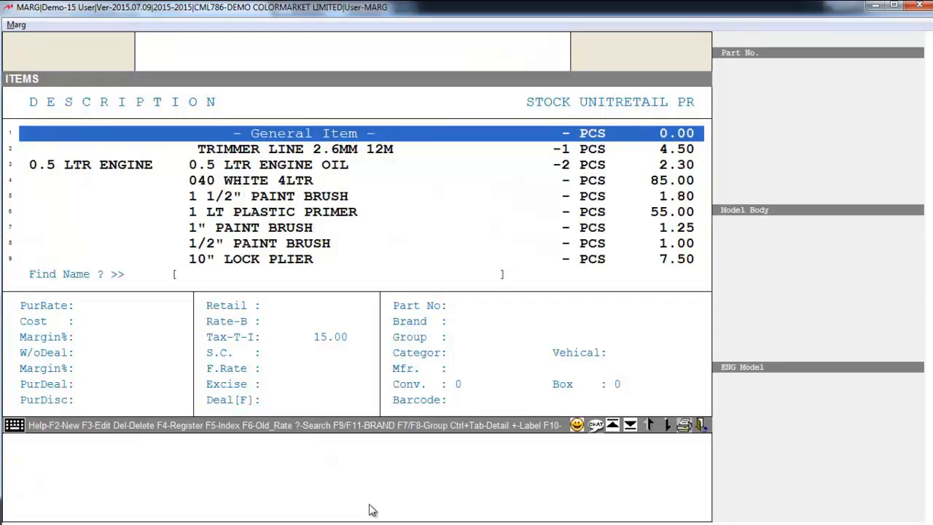
Start new product TEST11, abandon the form, and bring up Masters > Rate & Discount options.
key(F2)
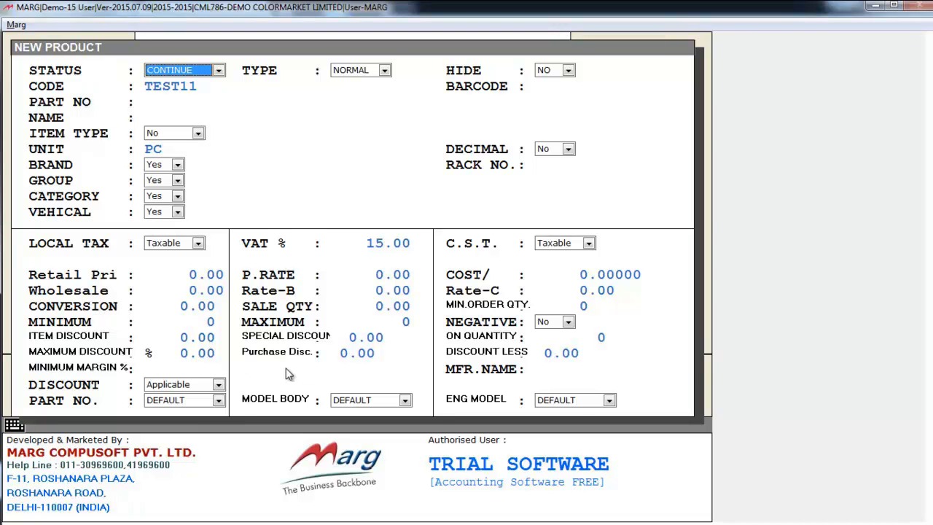
key(Escape)
key(Escape)
key(alt+m)
key(Down)
key(Down)
key(Down)
key(Right)
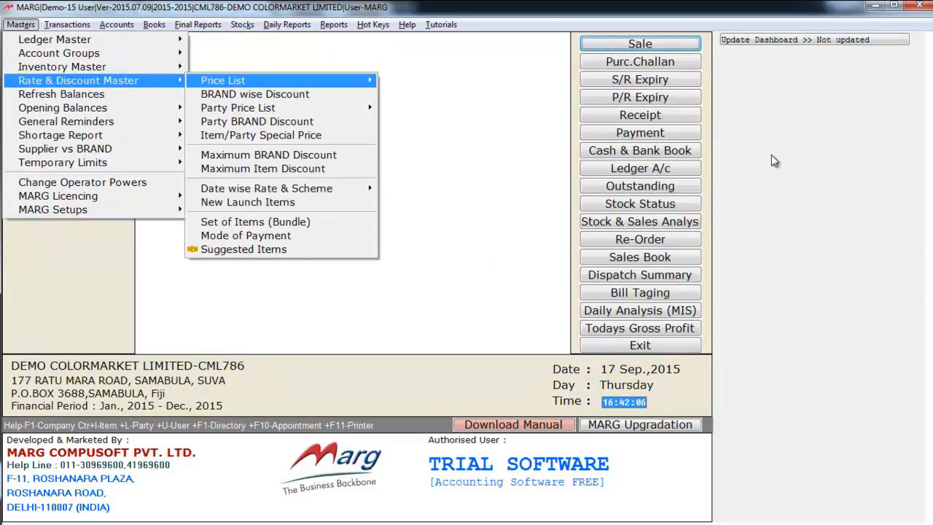
Look through the Price List submenu choices, then close it.
key(Right)
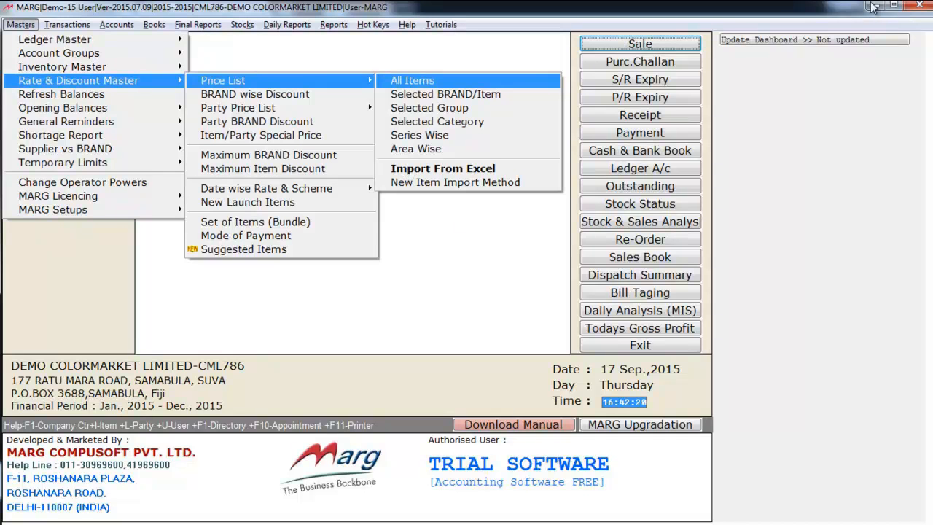
key(Up)
key(Up)
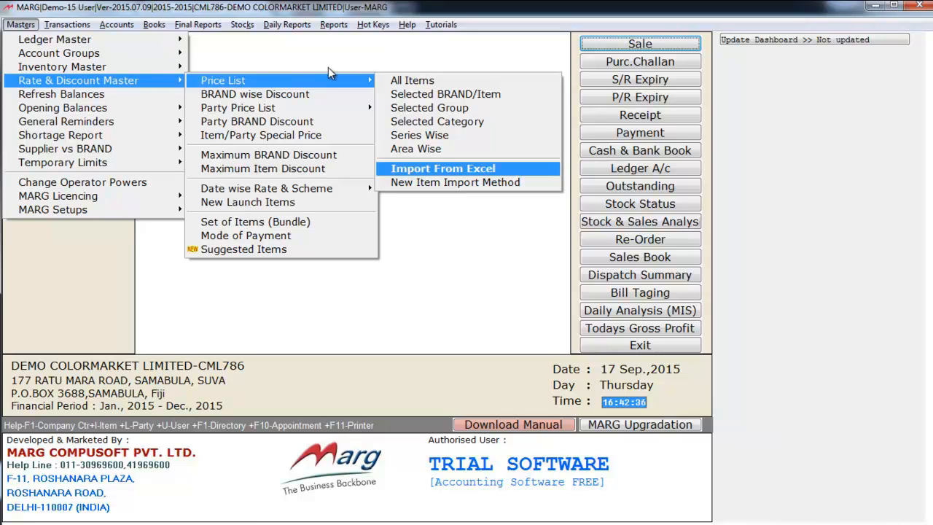
key(Down)
key(Up)
key(Escape)
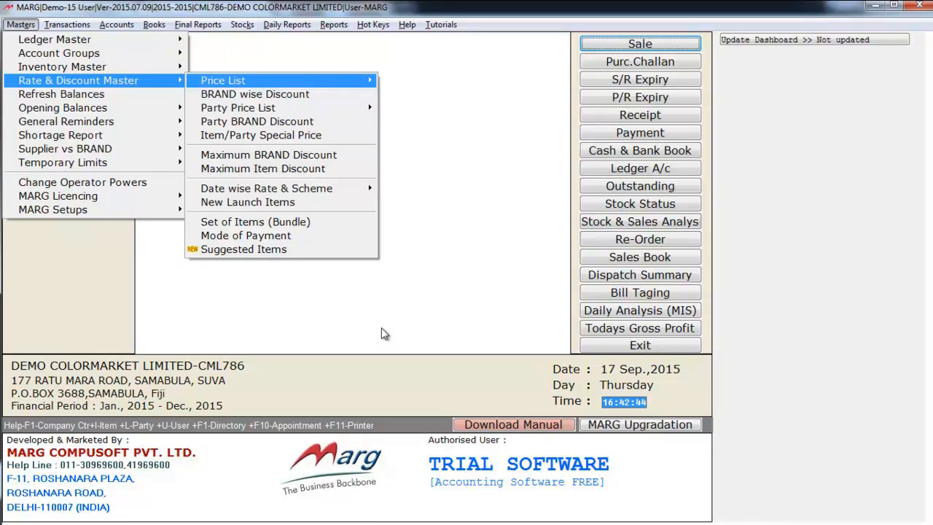
Open Date wise Rate & Scheme for All Area to reach the item selection list.
key(Down)
key(Down)
key(Down)
key(Down)
key(Down)
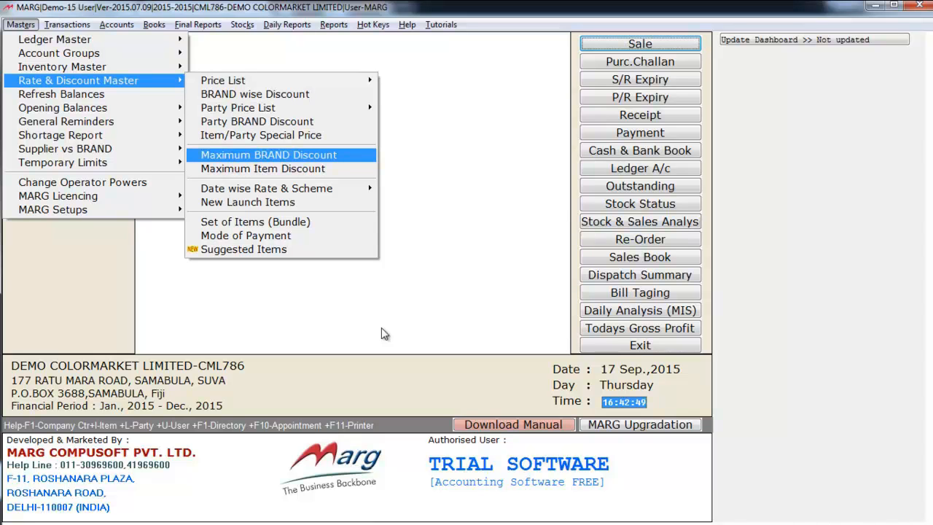
key(Down)
key(Down)
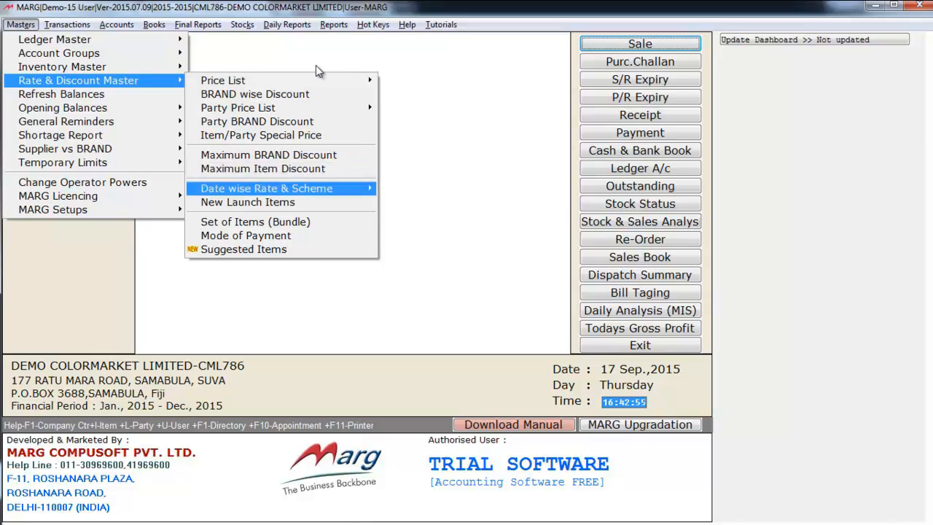
key(Right)
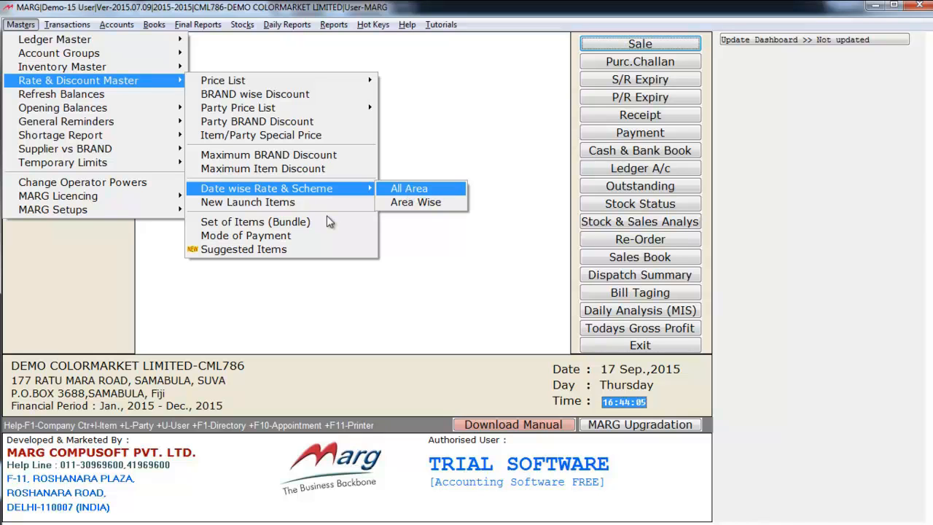
key(Return)
key(Return)
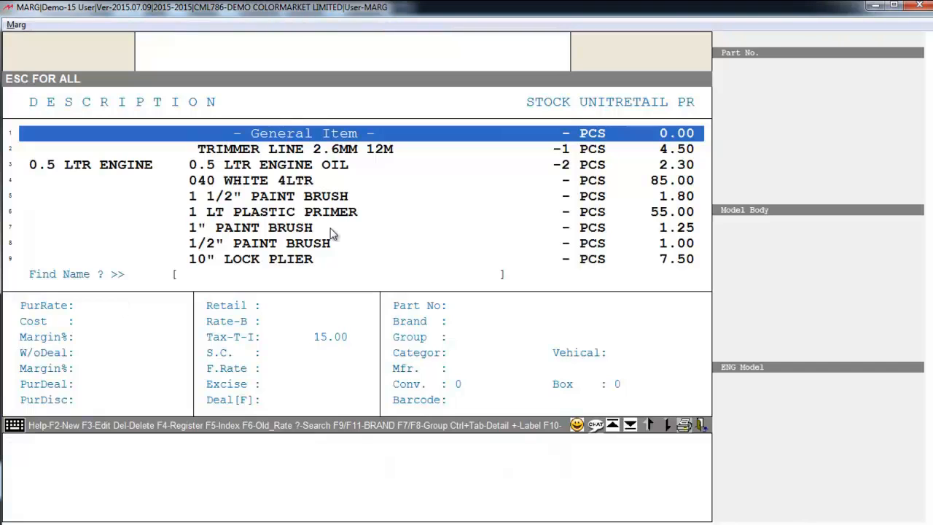
Enter a date-wise scheme row for 0.5 LTR ENGINE OIL, leaving dates blank and values zero.
key(Down)
key(Down)
key(Down)
key(Down)
key(Up)
key(Up)
key(Return)
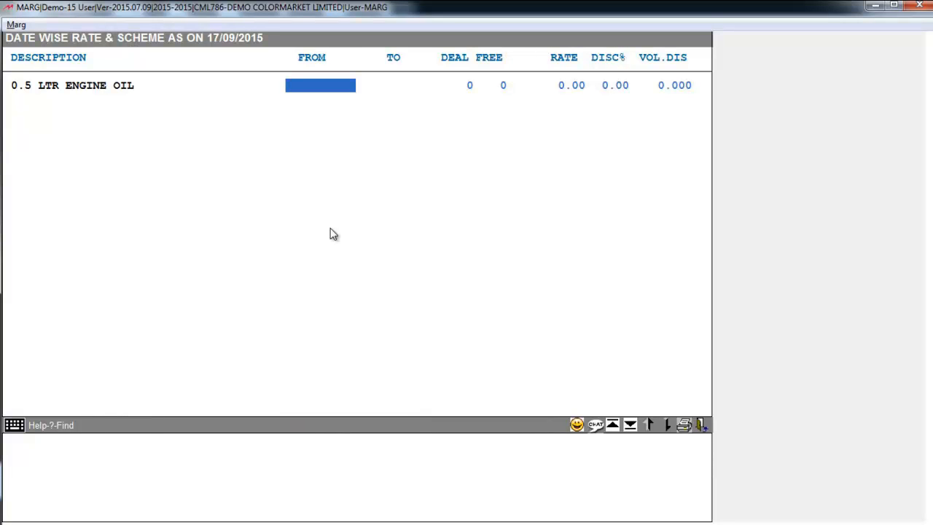
key(Return)
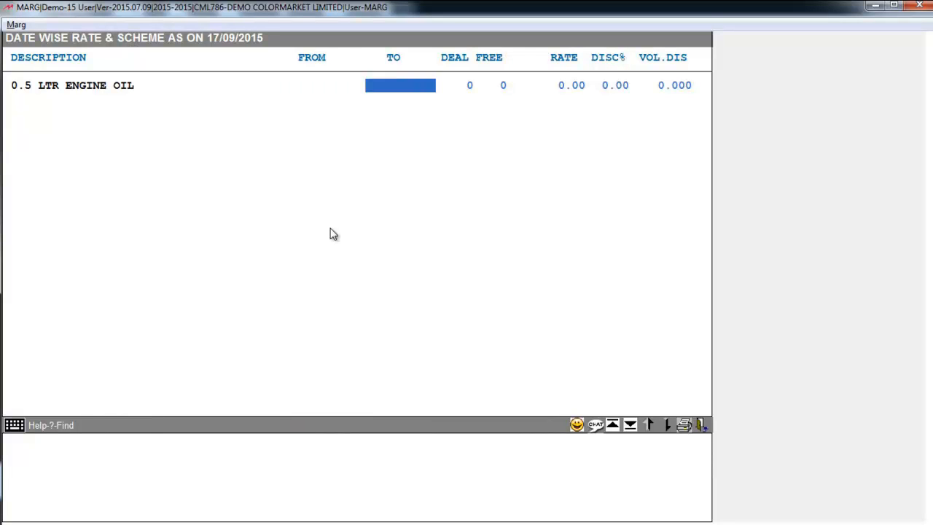
key(Return)
key(Return)
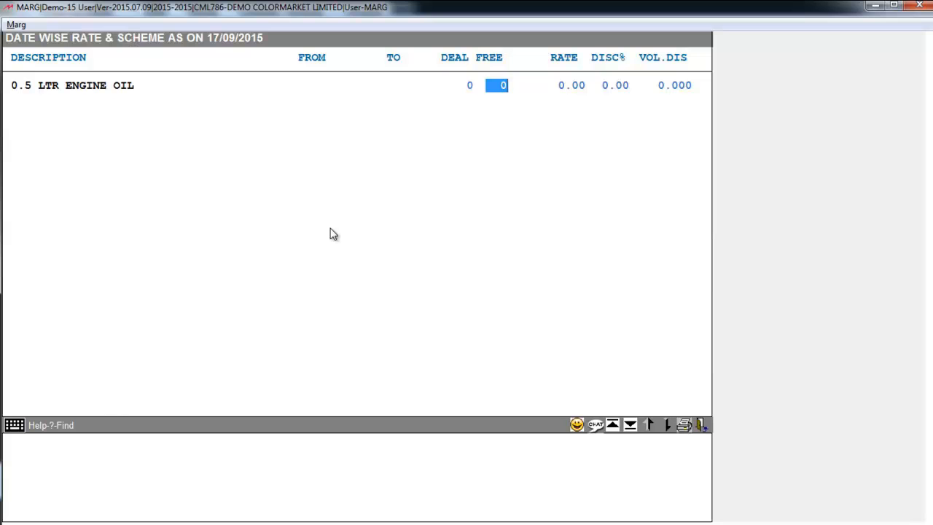
key(Return)
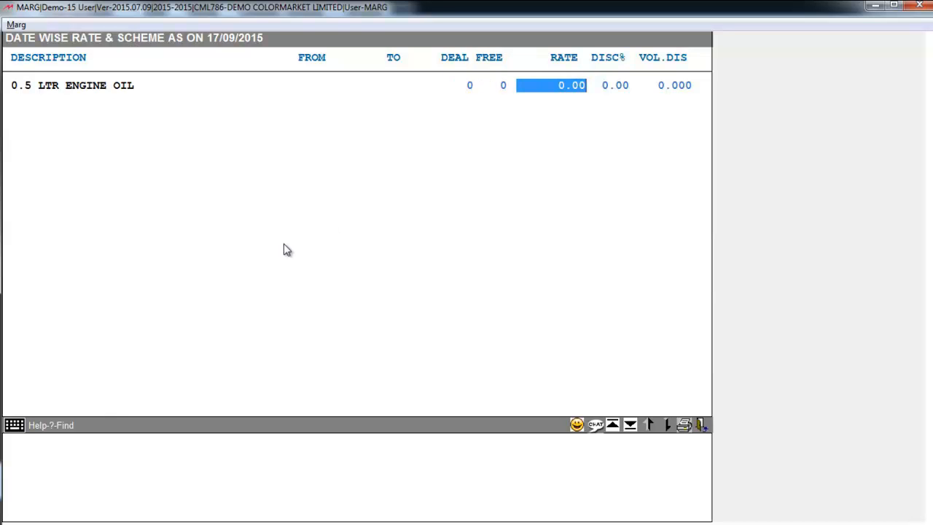
key(Return)
key(Return)
Quit the rate and scheme screen with Yes at 'Sure to Quit?', then close the Items list.
key(Return)
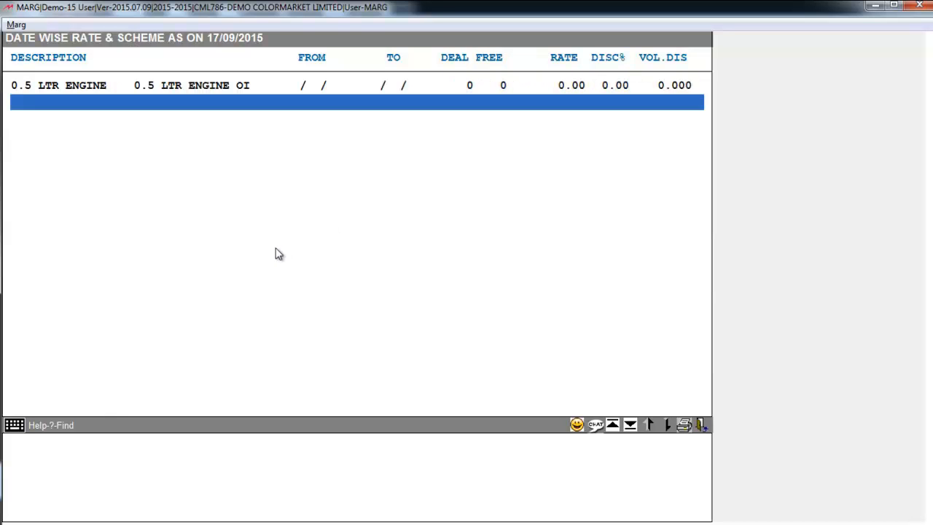
key(Escape)
key(Right)
key(Return)
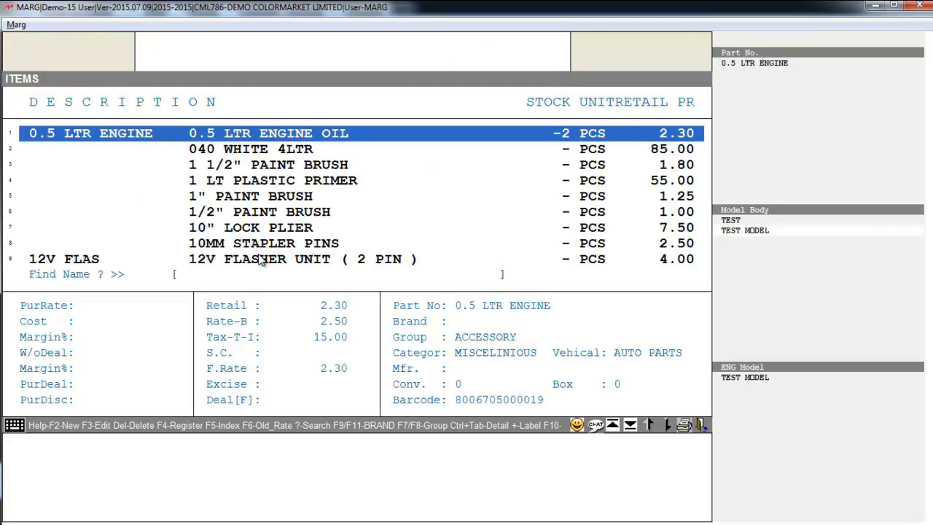
key(Escape)
Look through the Masters menu options, then move on to the Transactions menu.
click(27, 23)
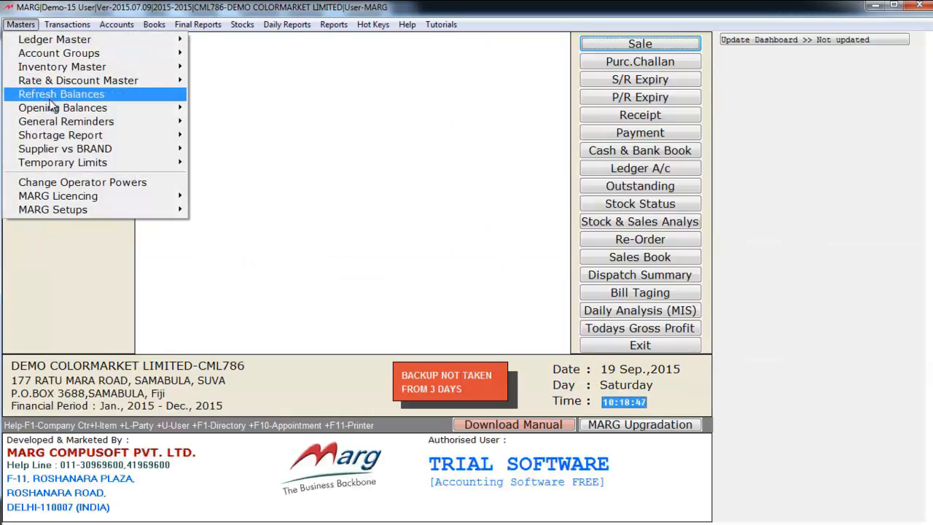
mouse_move(51, 113)
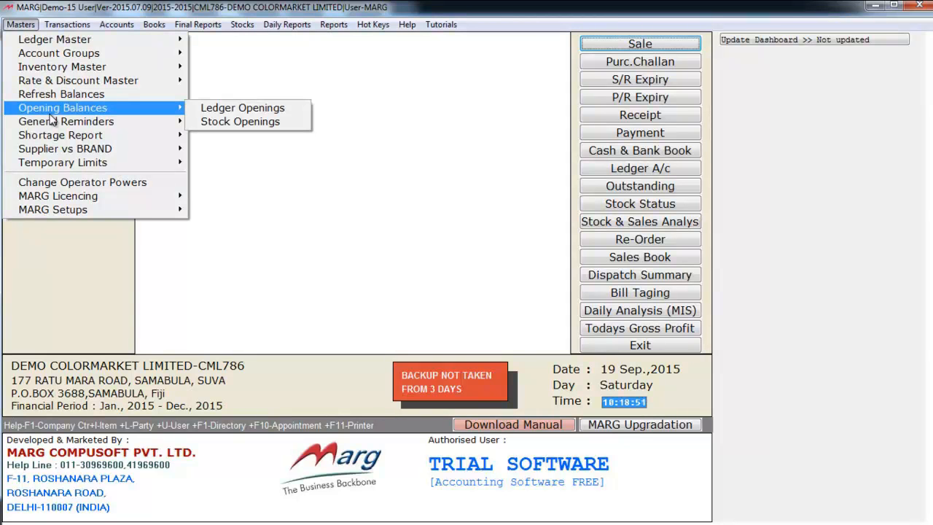
mouse_move(62, 138)
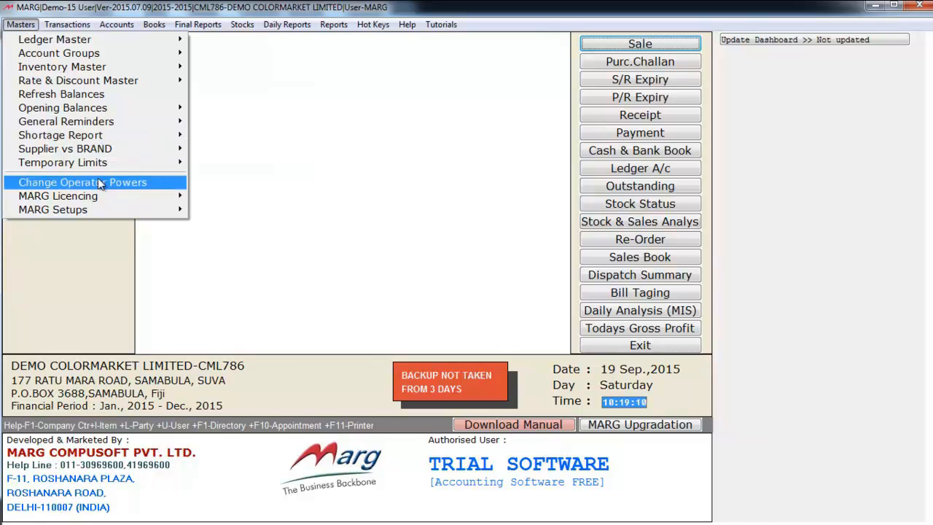
mouse_move(80, 28)
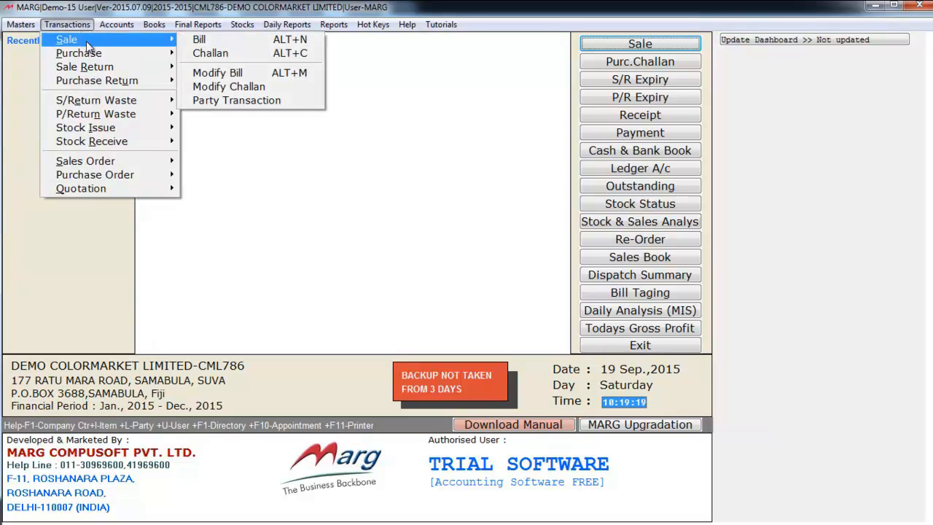
Start a CASH SALE bill dated 19/09/2015 for ADVANCED PARTS & SPARES LTD, dismissing the credit-limit alert.
click(212, 41)
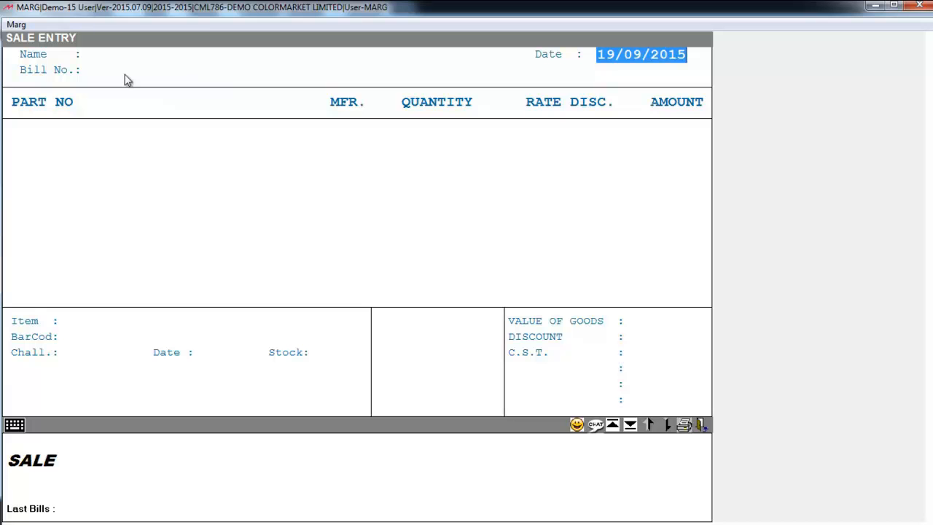
key(Return)
key(Return)
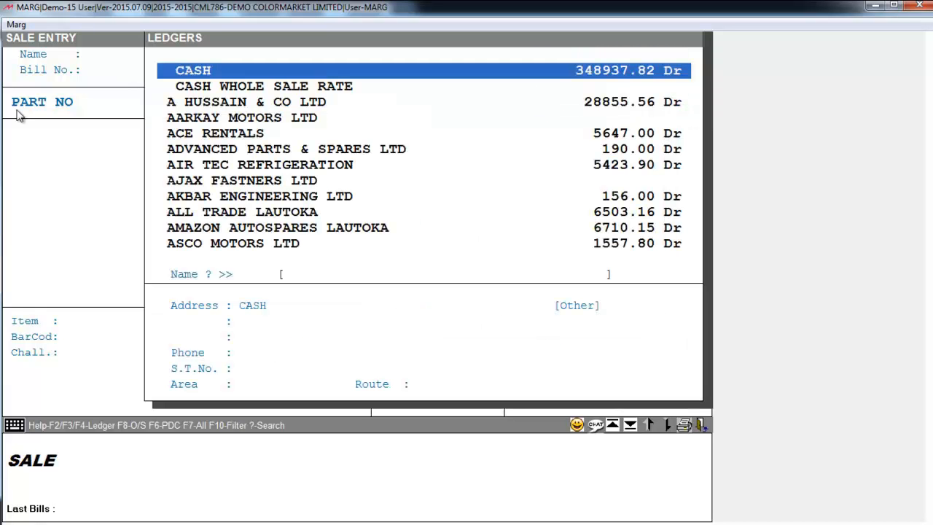
key(Down)
key(Down)
key(Down)
key(Down)
key(Down)
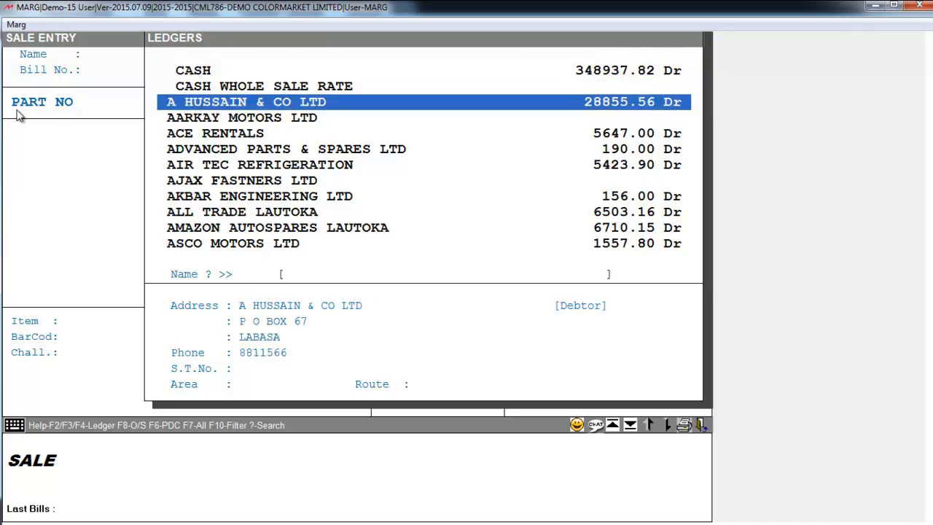
key(Up)
key(Return)
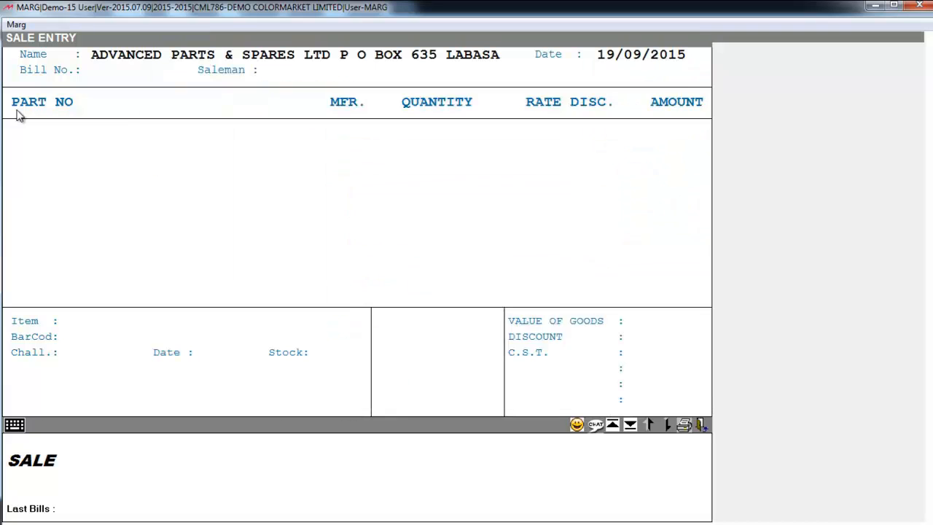
key(Return)
key(Return)
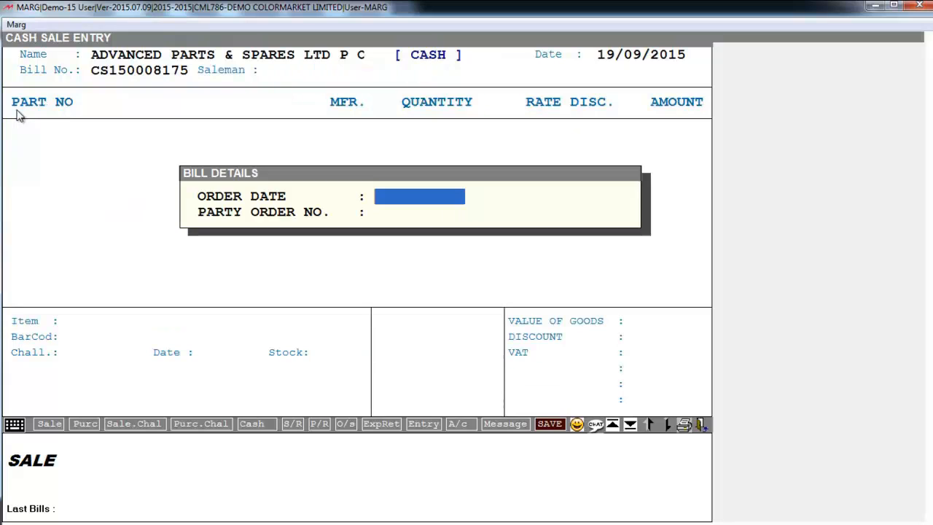
key(Return)
key(Return)
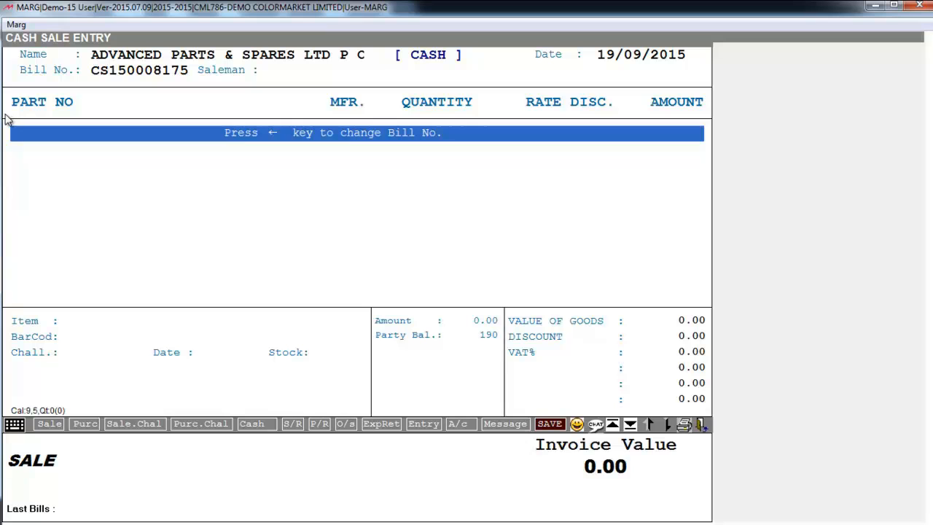
Pass the Bill Details to reach item entry on the cash sale bill, invoice value 0.00.
key(Return)
key(Return)
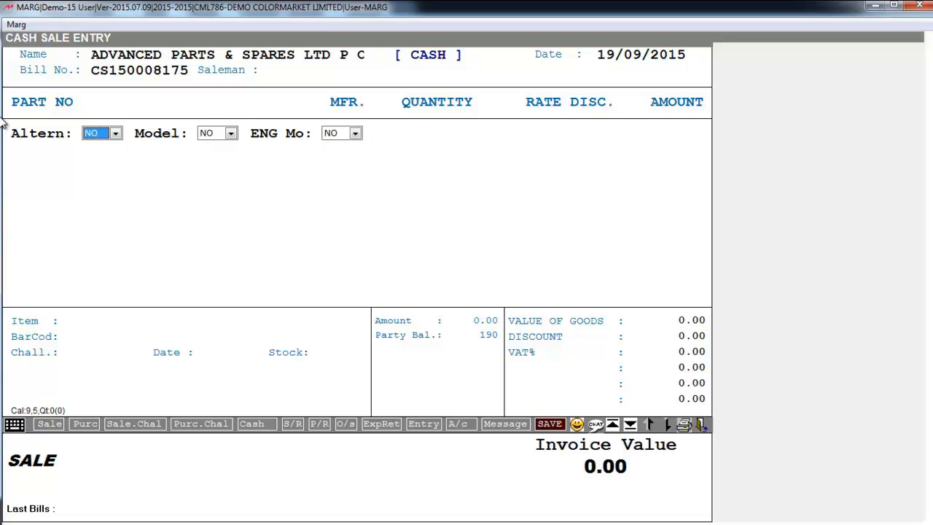
Filter items by alternate part, marking 0, 0.5 LTR ENGINE and 00V0608N.
click(115, 133)
click(106, 160)
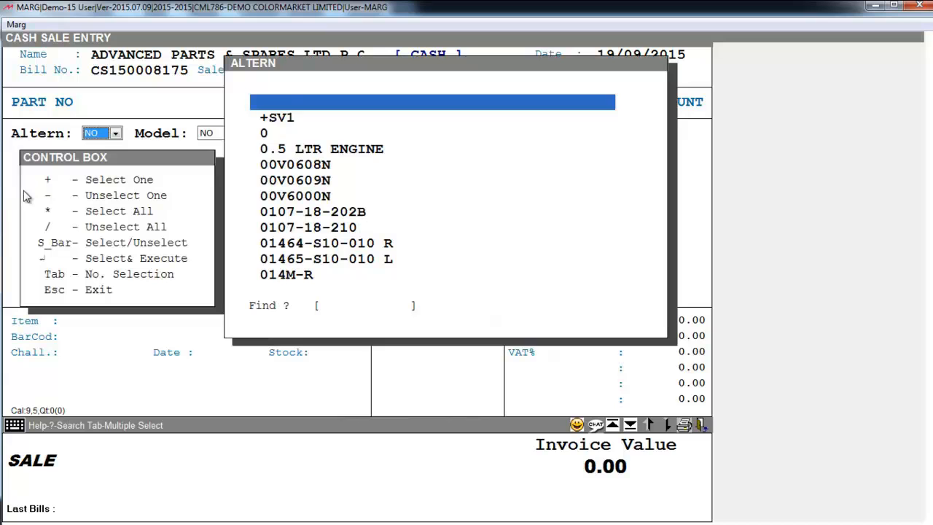
key(Down)
key(Down)
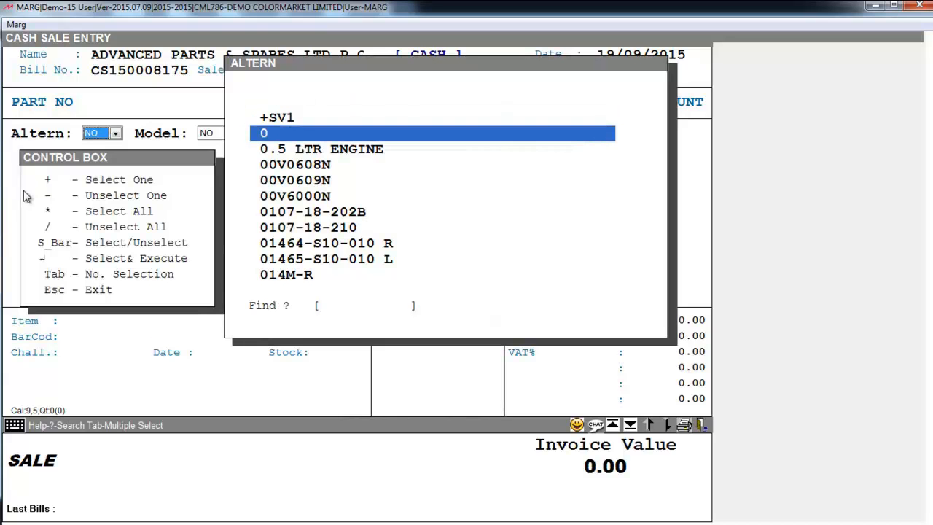
key(space)
key(space)
key(space)
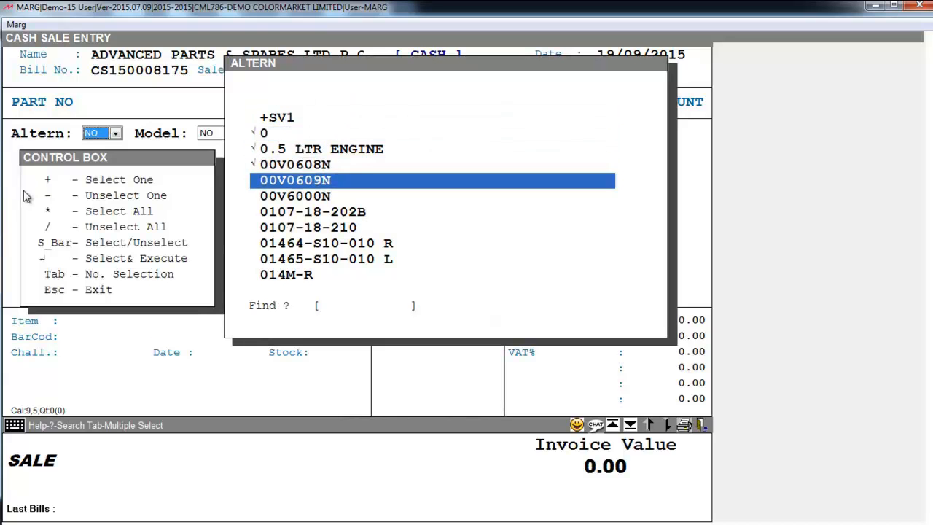
key(Up)
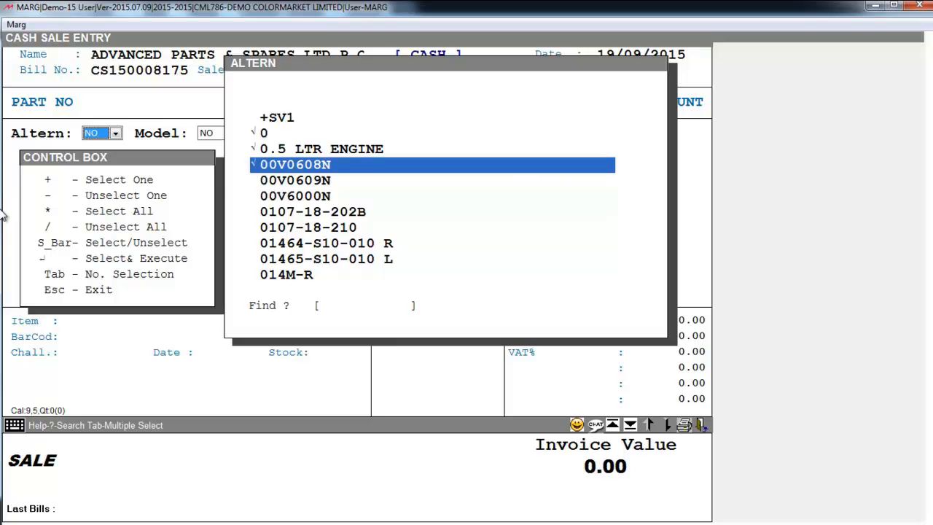
key(Return)
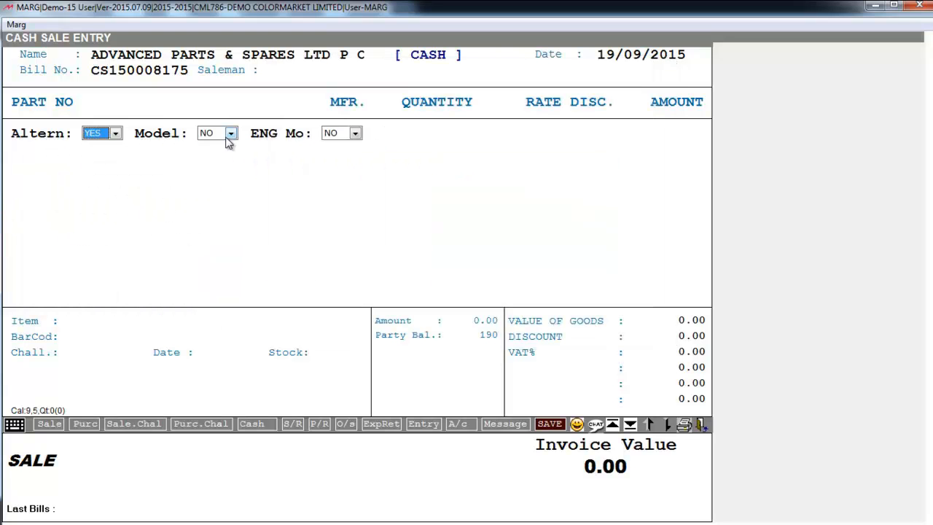
Filter items by model body, marking 100A, 100LINKS and 1010.
click(230, 133)
click(229, 162)
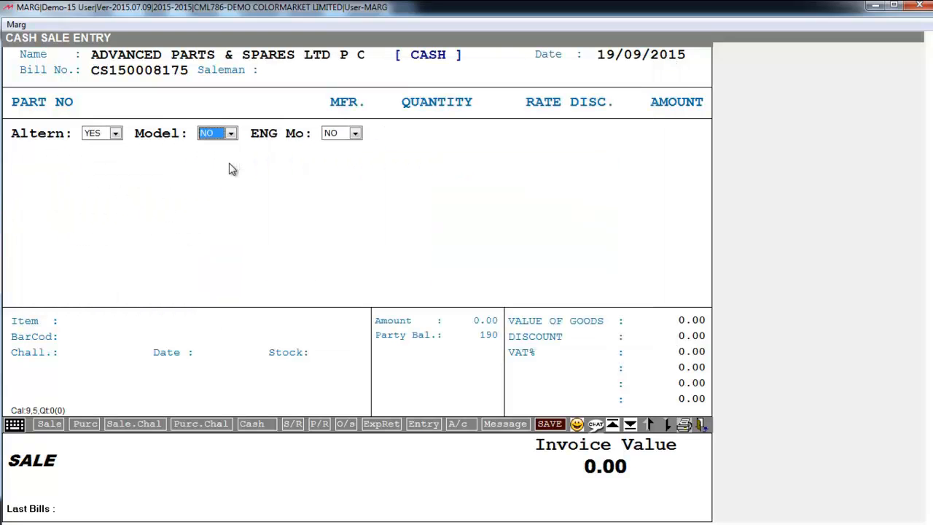
key(Down)
key(Down)
key(Down)
key(Down)
key(Down)
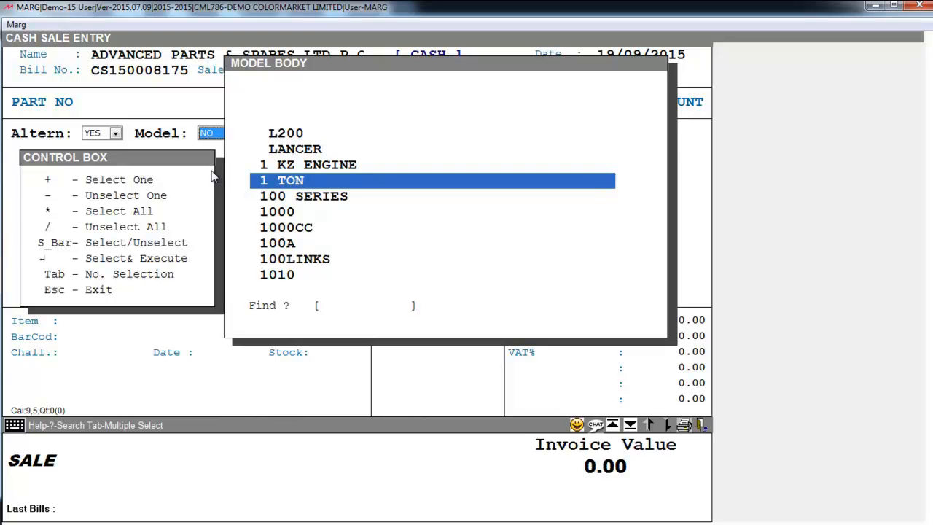
key(Down)
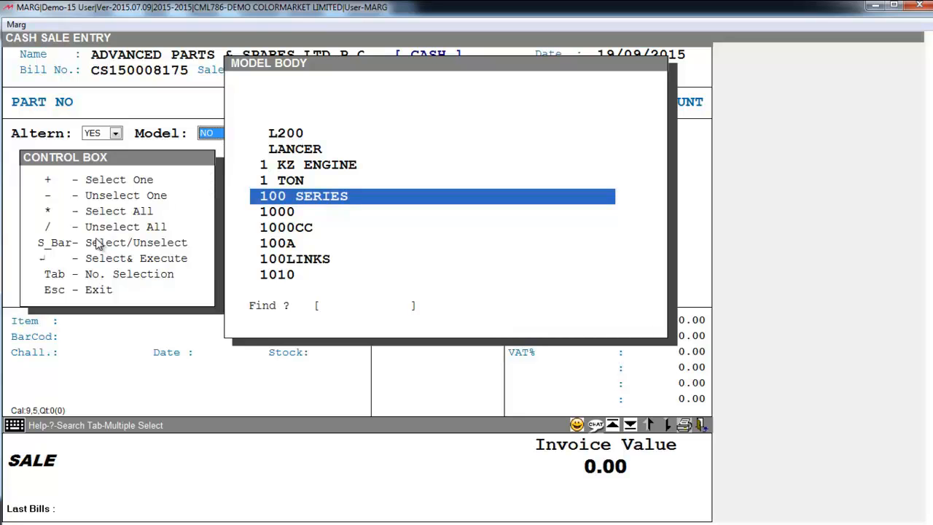
key(Down)
key(Down)
key(Down)
key(space)
key(space)
key(space)
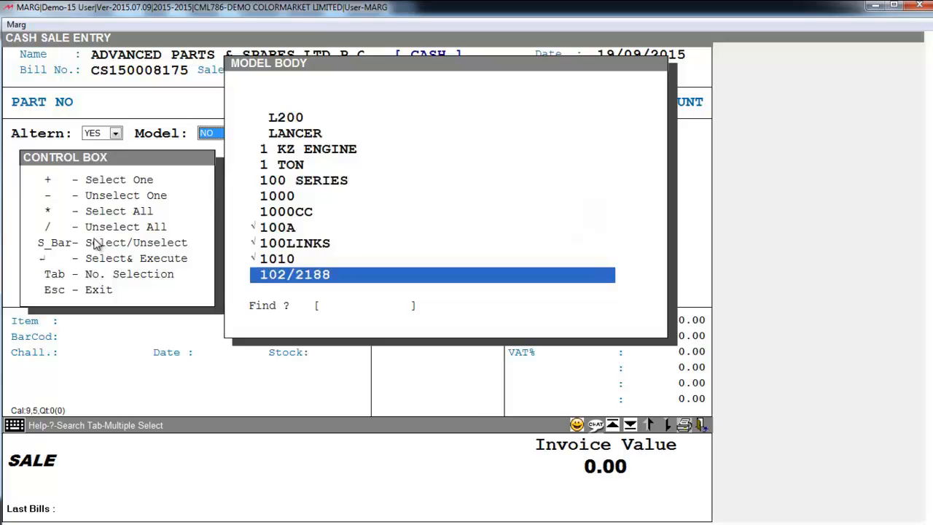
key(Return)
Filter by engine models 100 SERIES, 1000 and 1000CC, apply it, then clear the filter with F10.
click(342, 133)
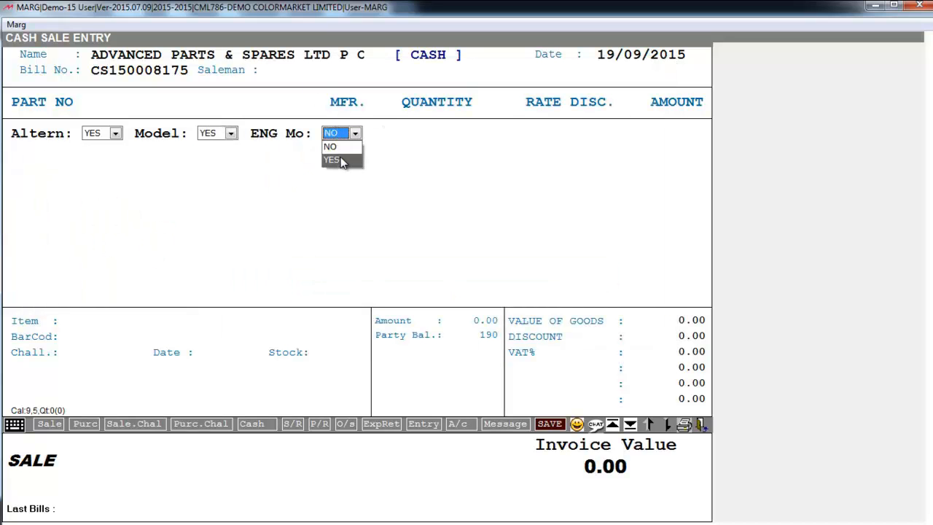
click(340, 160)
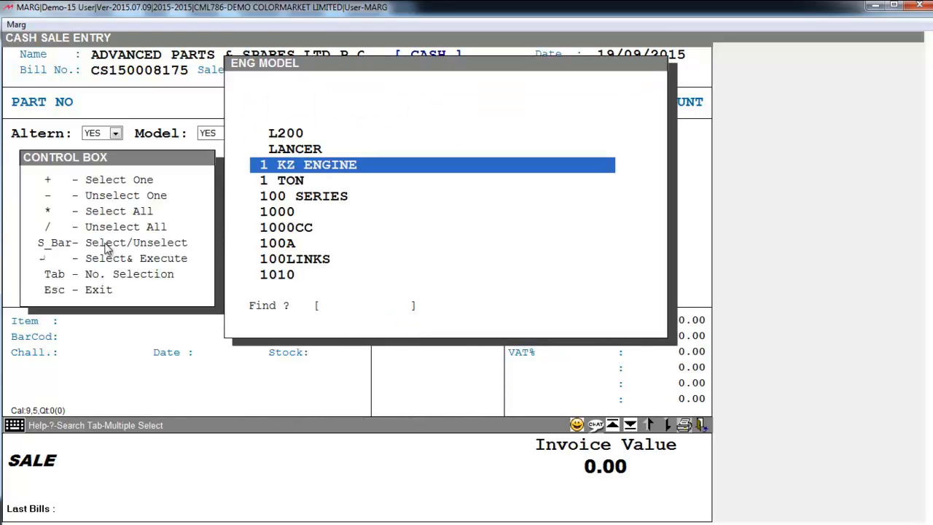
key(Down)
key(Down)
key(Up)
key(Up)
key(Down)
key(Down)
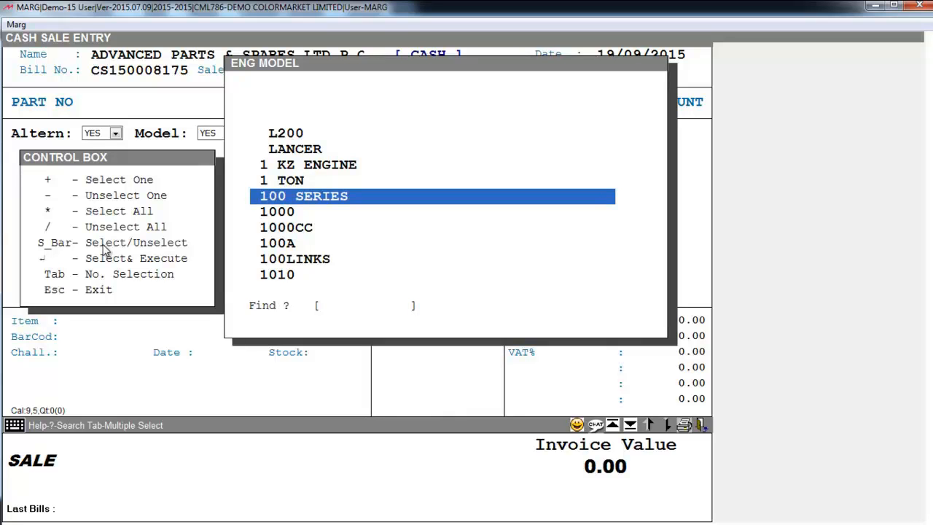
key(space)
key(space)
key(space)
key(Up)
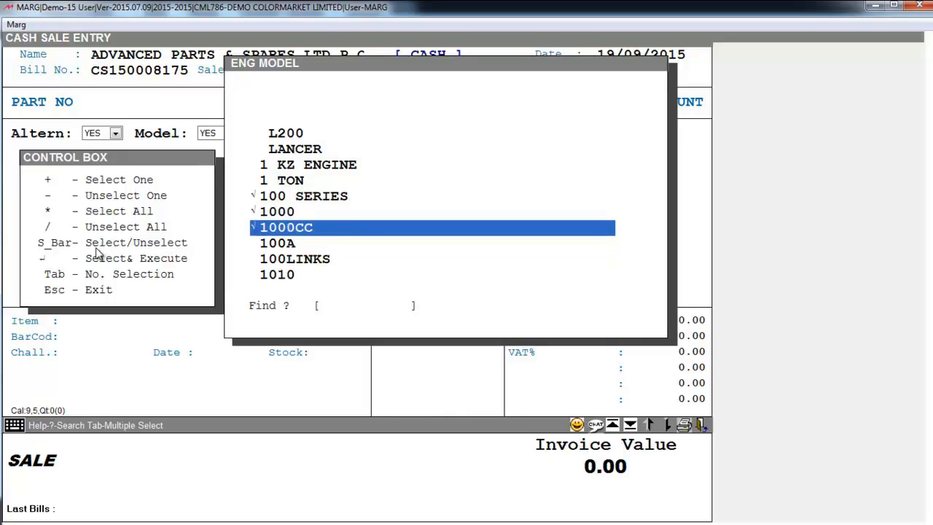
key(Return)
key(Return)
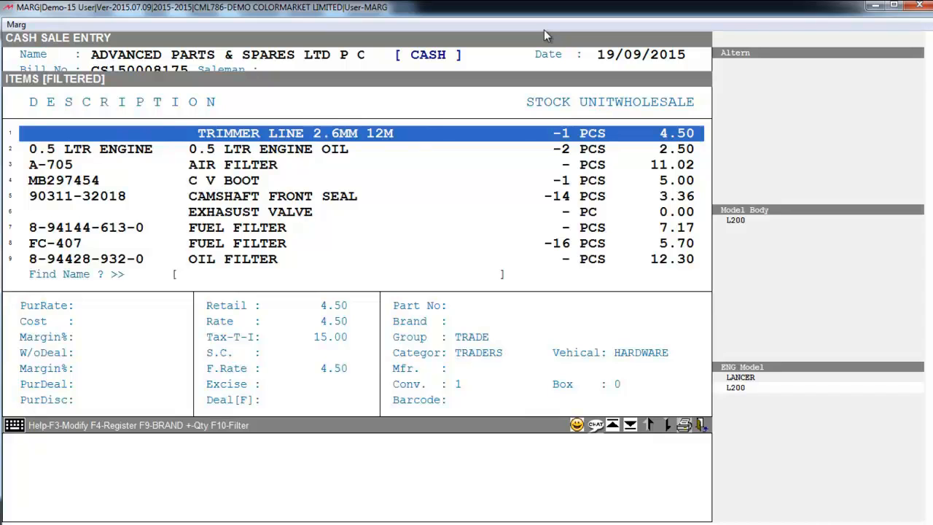
key(Down)
key(Down)
key(F10)
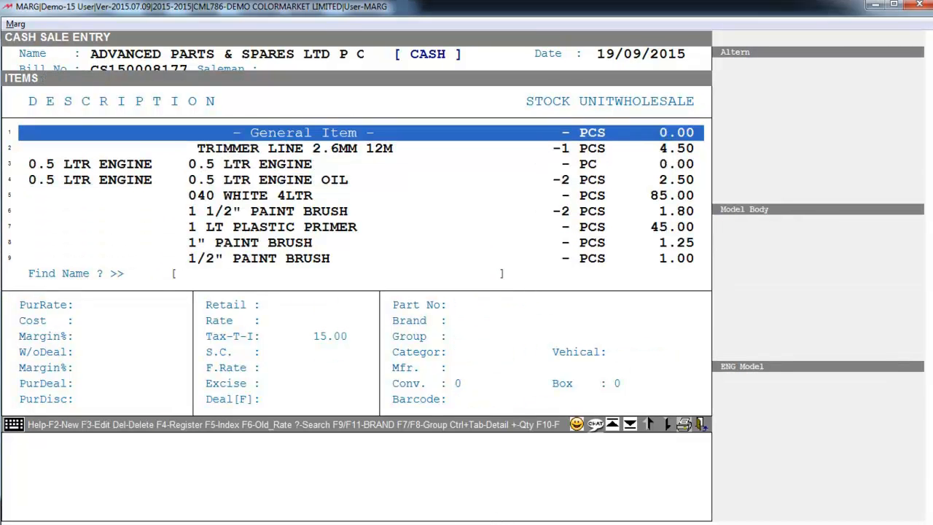
Search the item list with 'E' to bring up EXHAUST VALVE with its Toyota model details.
text(E)
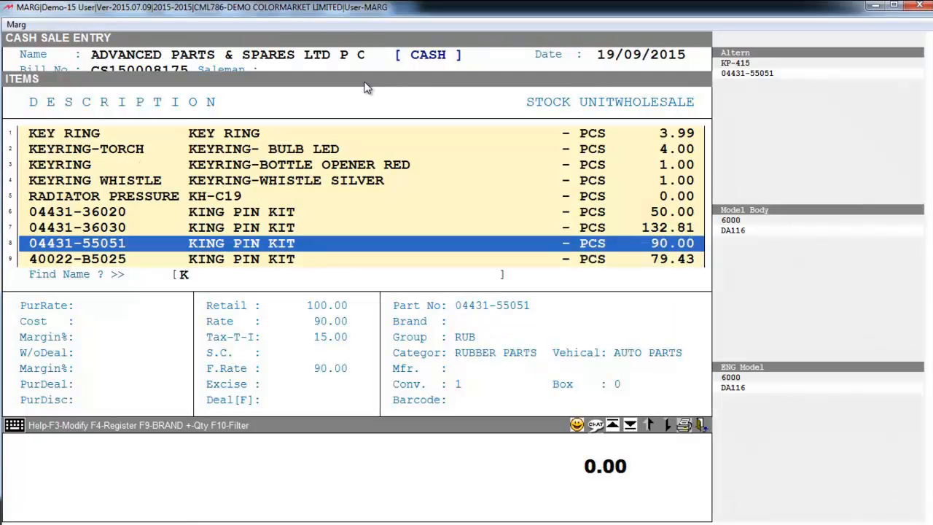
Browse the KING PIN KIT parts and check their Altern/Model/ENG Mo options, leaving 40022-B5025 on top.
key(Up)
key(Up)
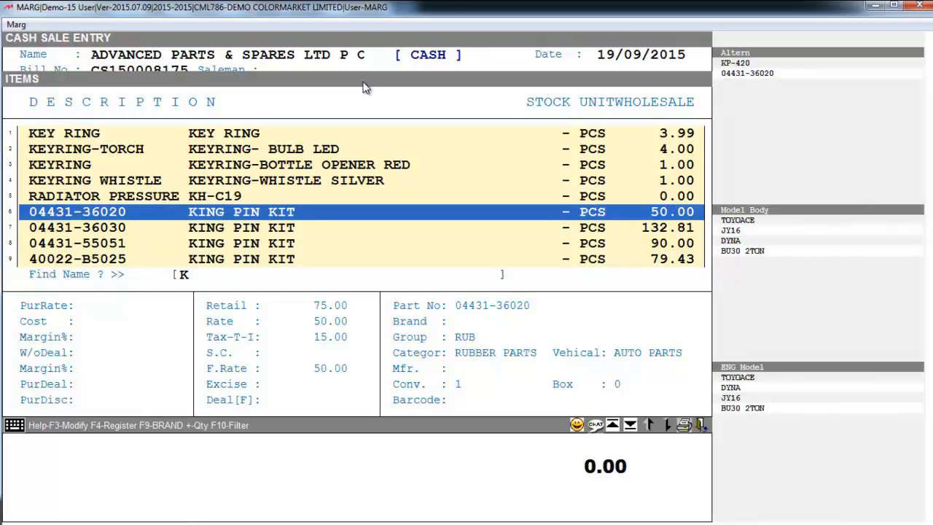
key(Up)
key(Up)
key(Down)
key(Down)
key(Down)
key(Down)
key(Down)
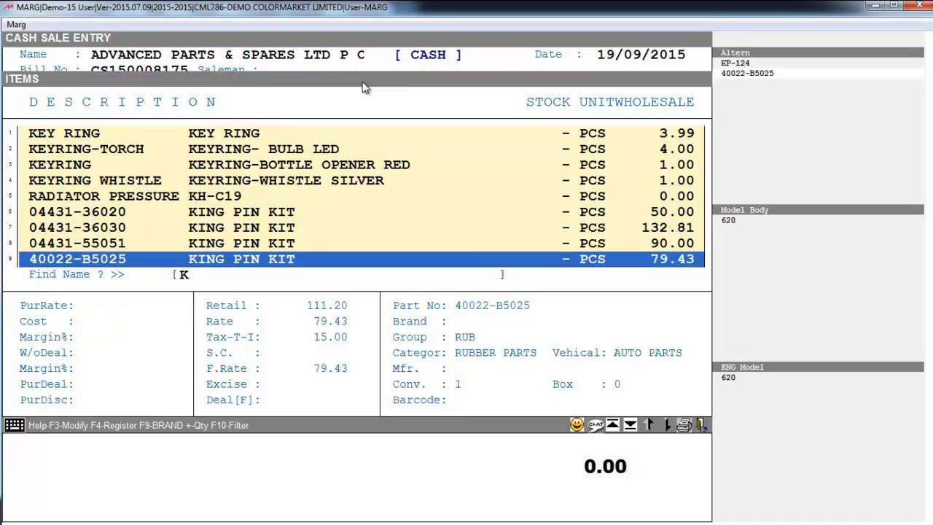
key(Return)
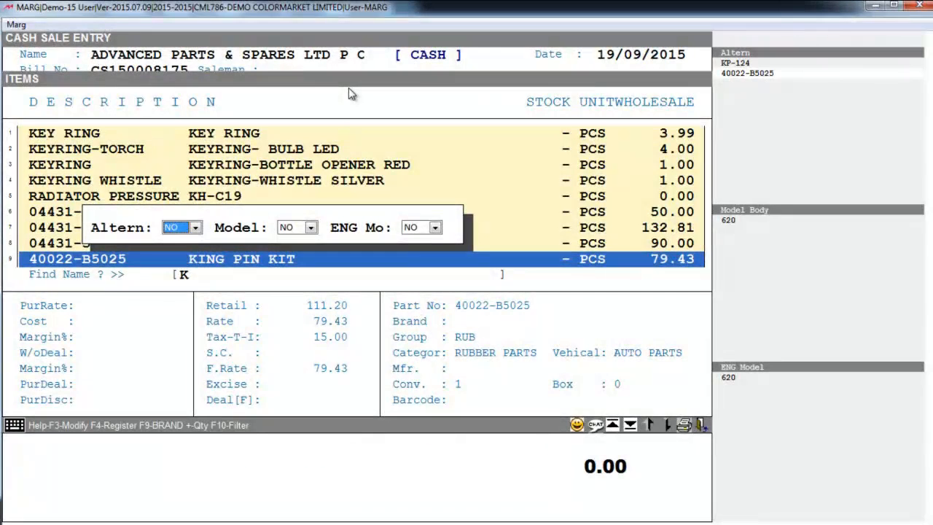
key(Escape)
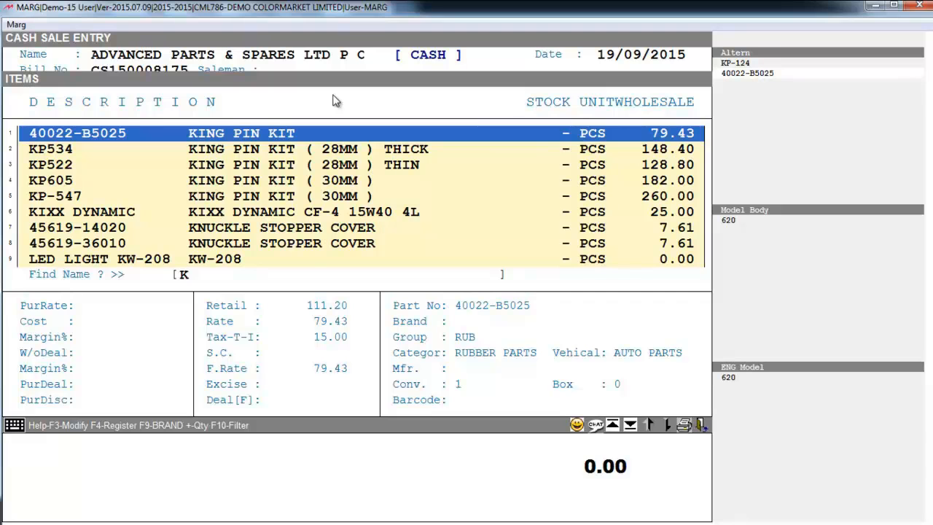
key(F5)
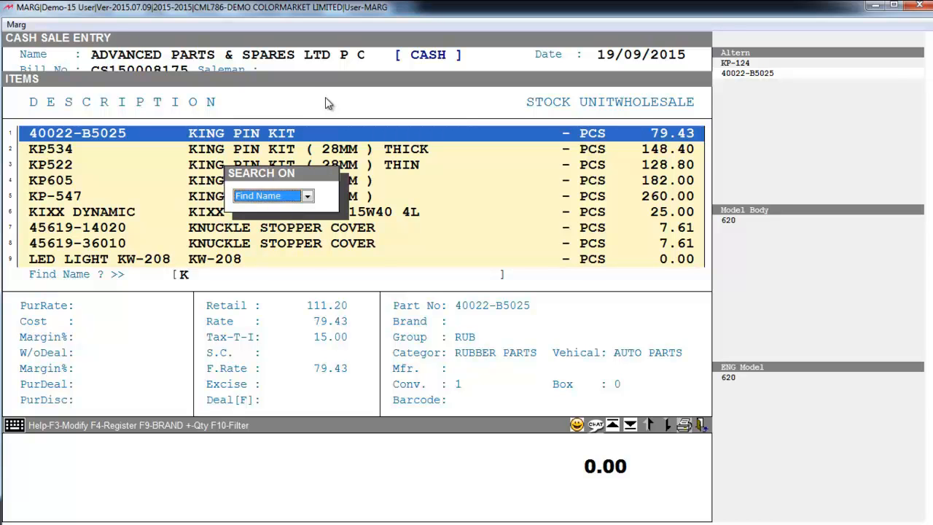
Switch the item search to Find Part No and search for part 0223.
click(300, 198)
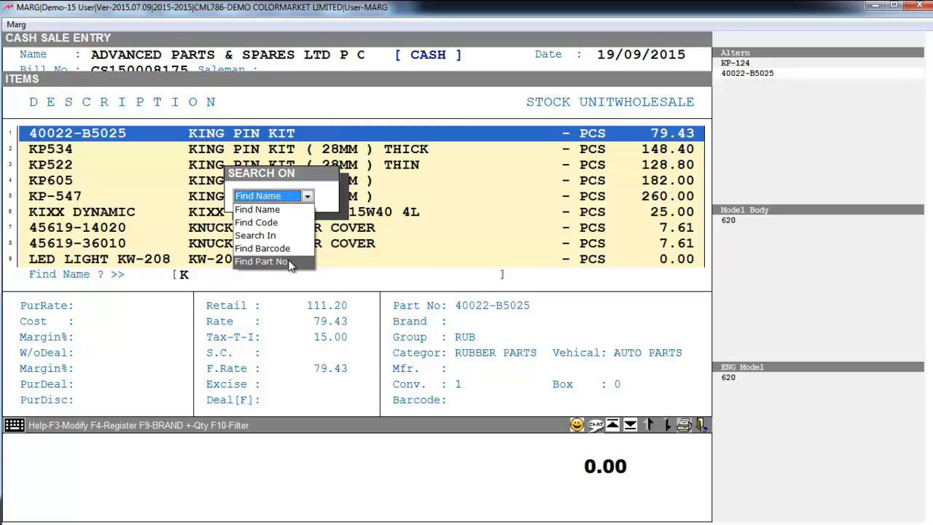
click(290, 262)
key(Return)
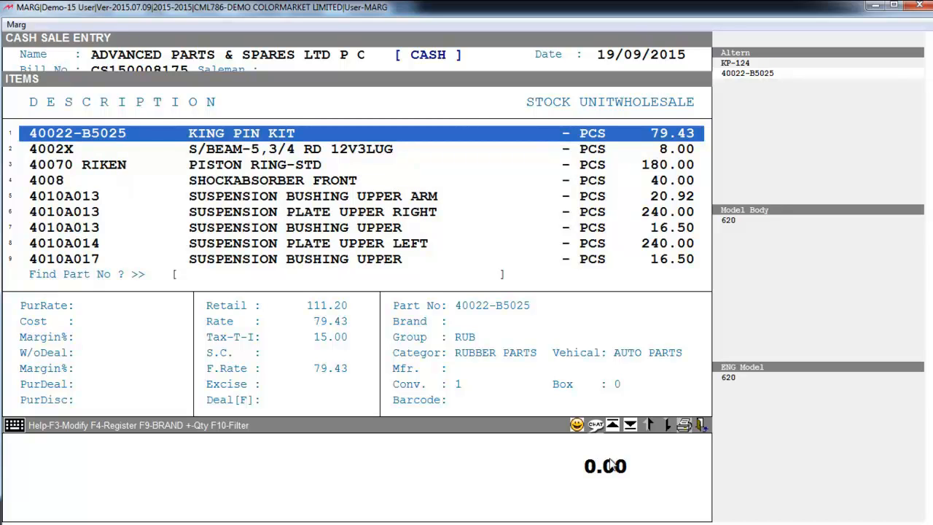
text(0223)
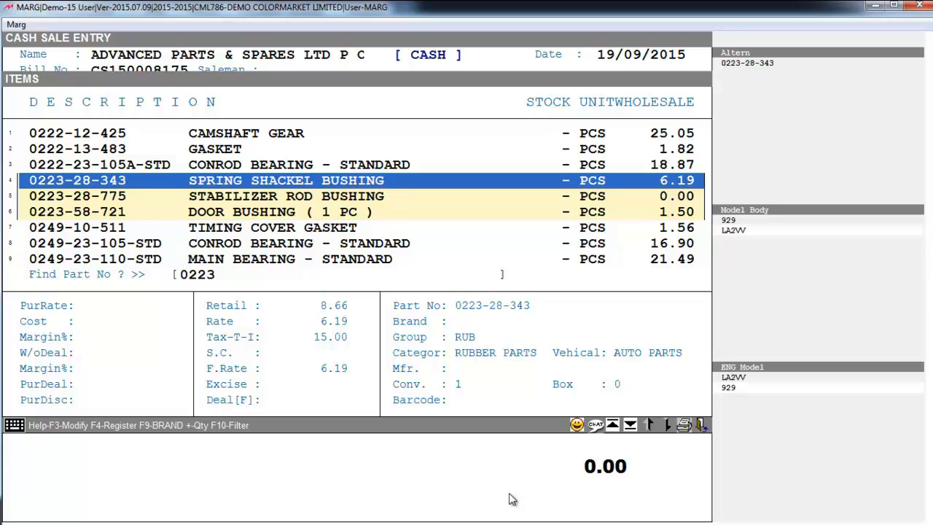
Search by name for 'BEAR', then set the search back to Find Part No.
key(Tab)
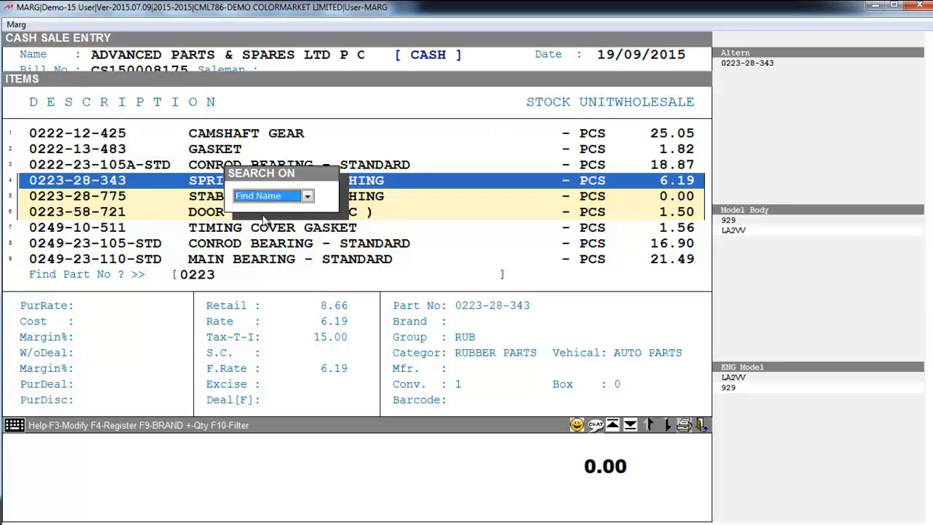
click(284, 198)
click(278, 210)
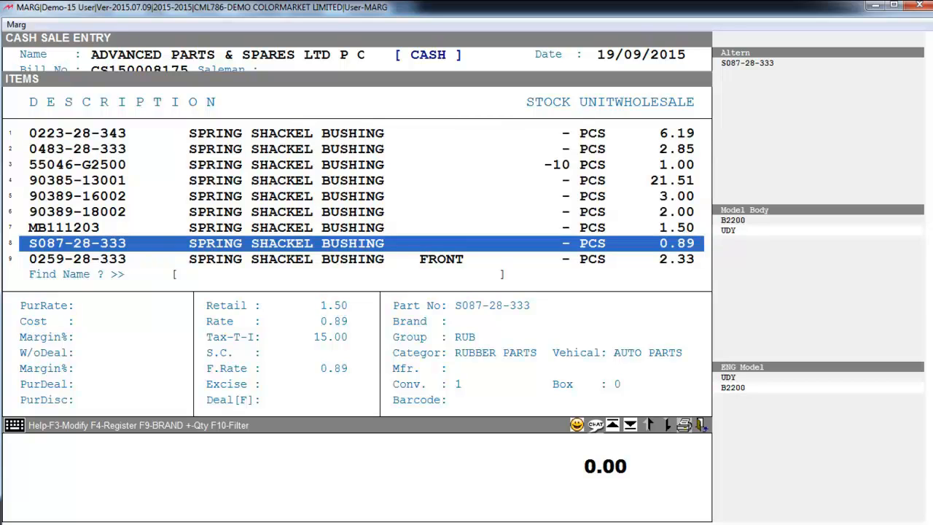
text(BEAR)
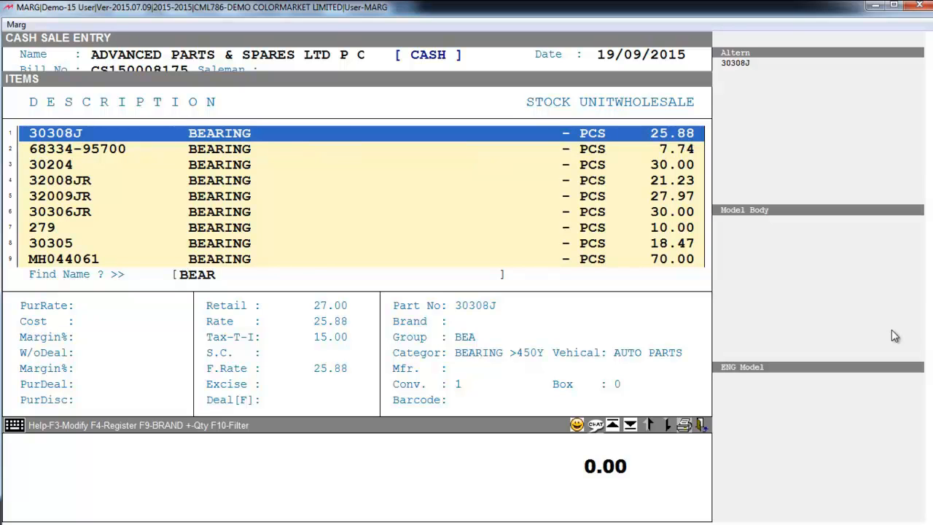
key(Tab)
click(298, 199)
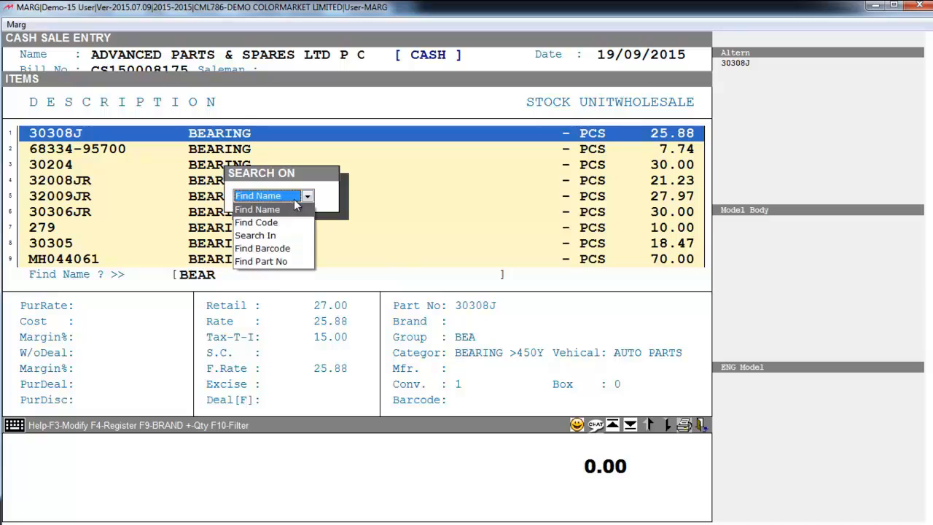
click(290, 261)
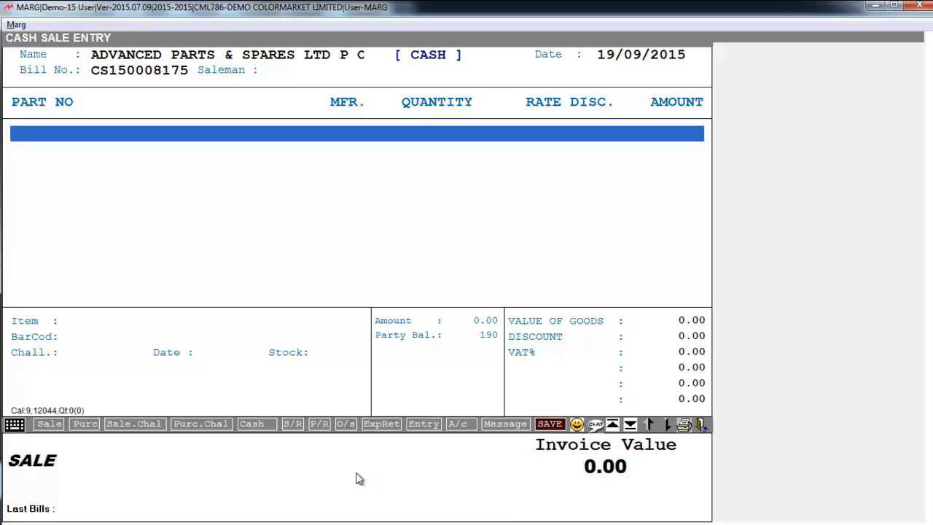
Add 1 1/2" PAINT BRUSH to the bill with quantity 1.
key(Return)
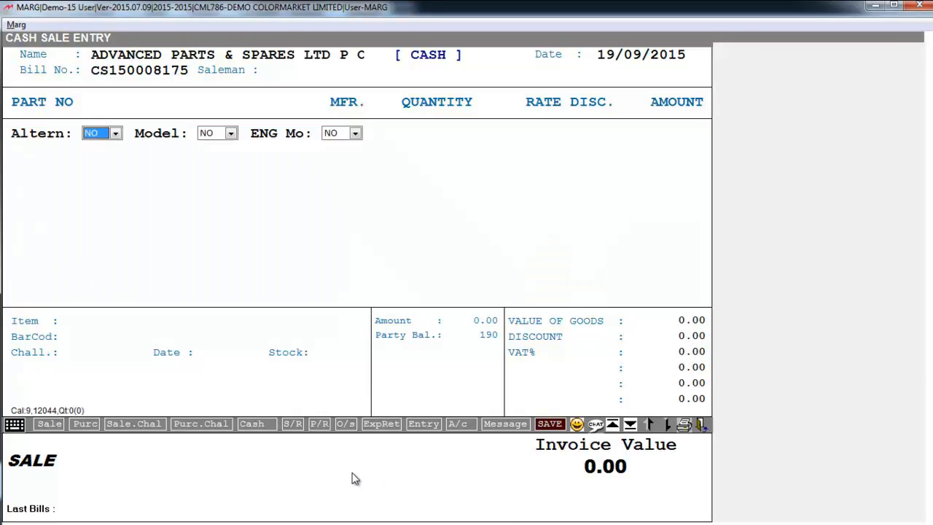
key(Return)
key(Return)
key(Return)
text(1)
key(Return)
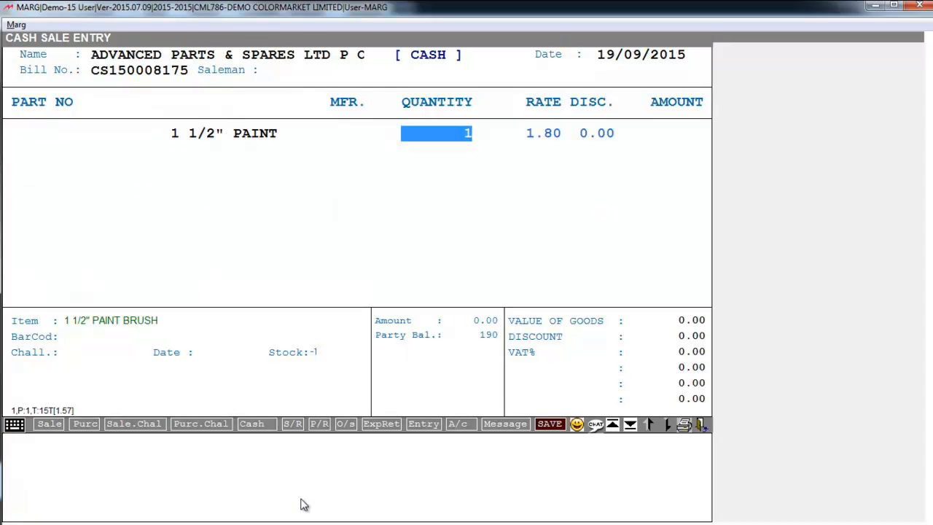
key(Return)
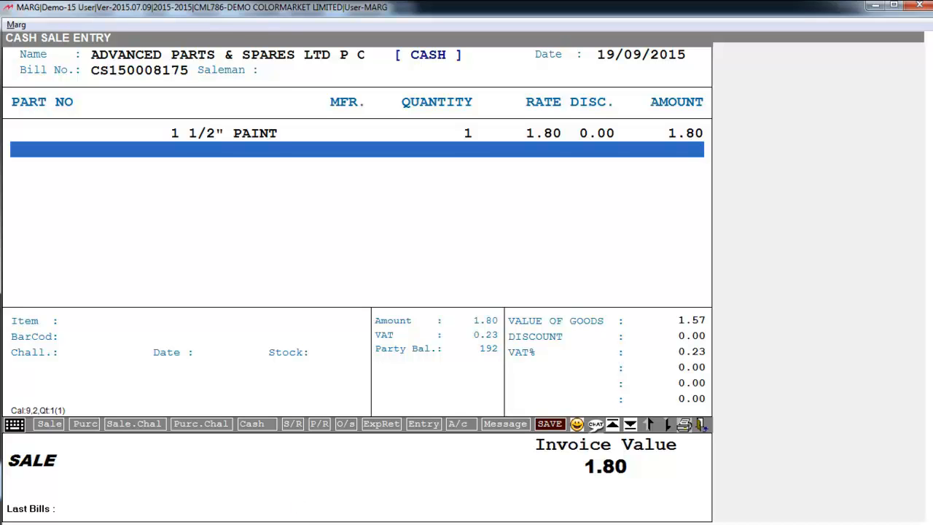
Change the paint brush line's rate to 30.00.
key(Up)
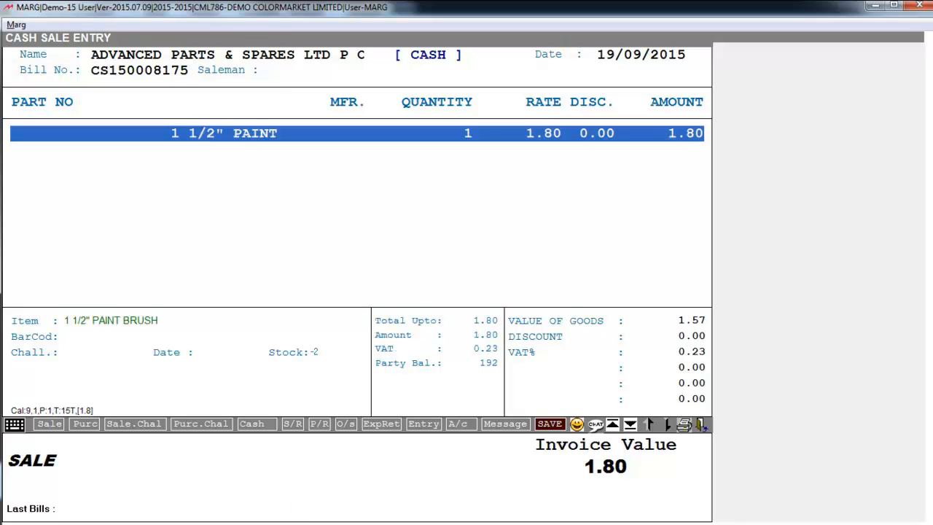
key(Return)
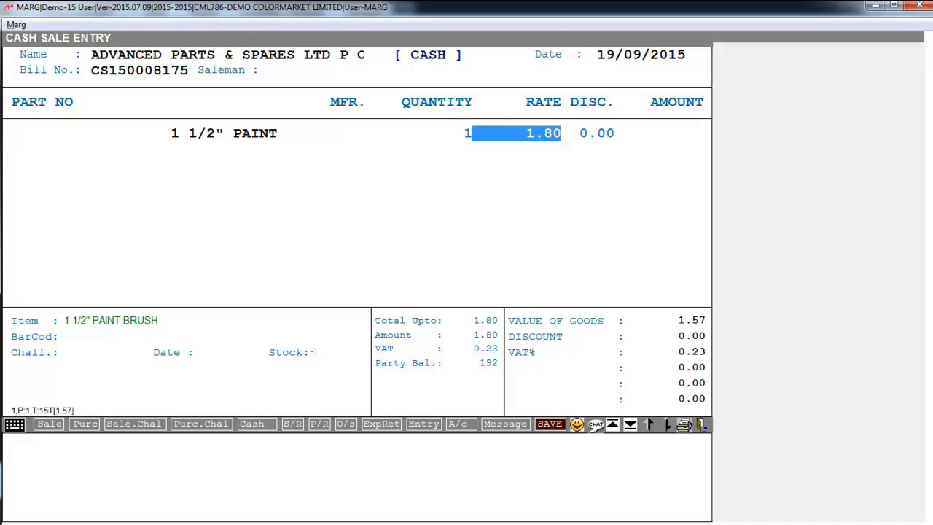
text(30)
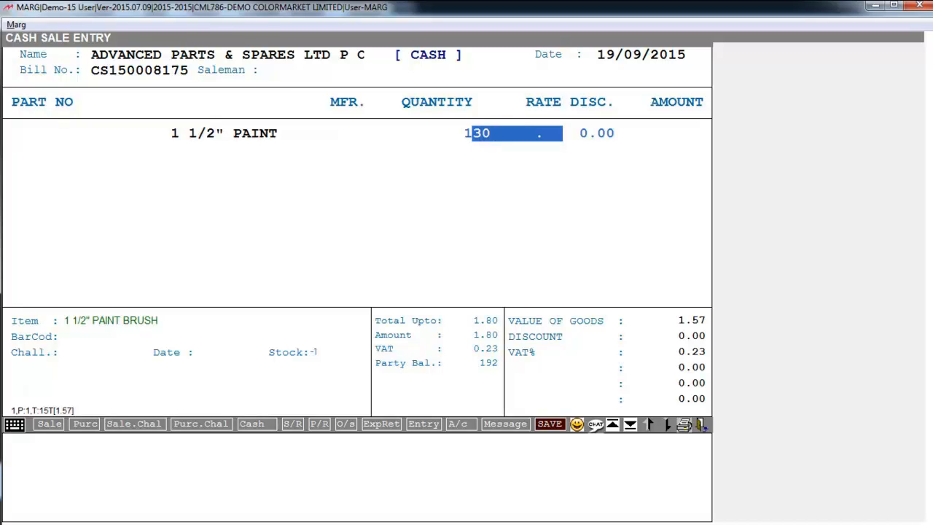
key(Return)
key(Return)
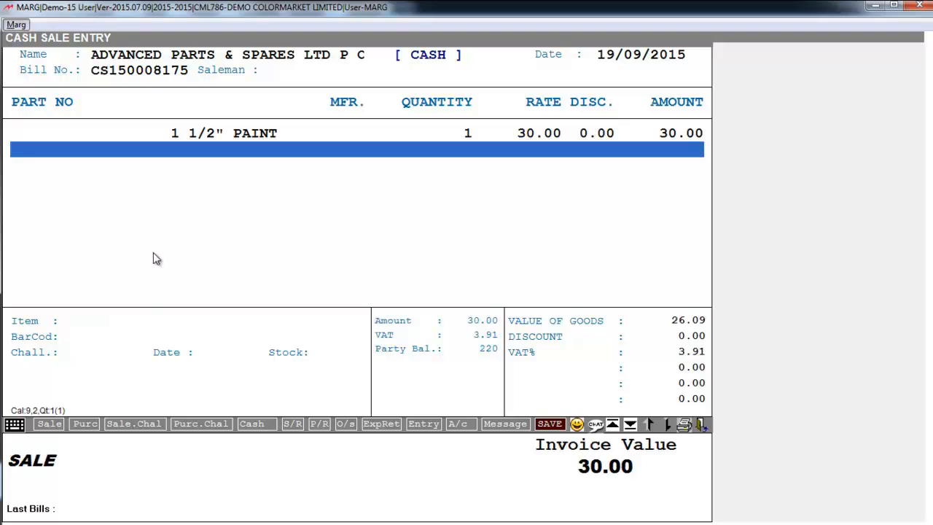
Finish the 30.00 cash bill and confirm Yes to save it.
key(Escape)
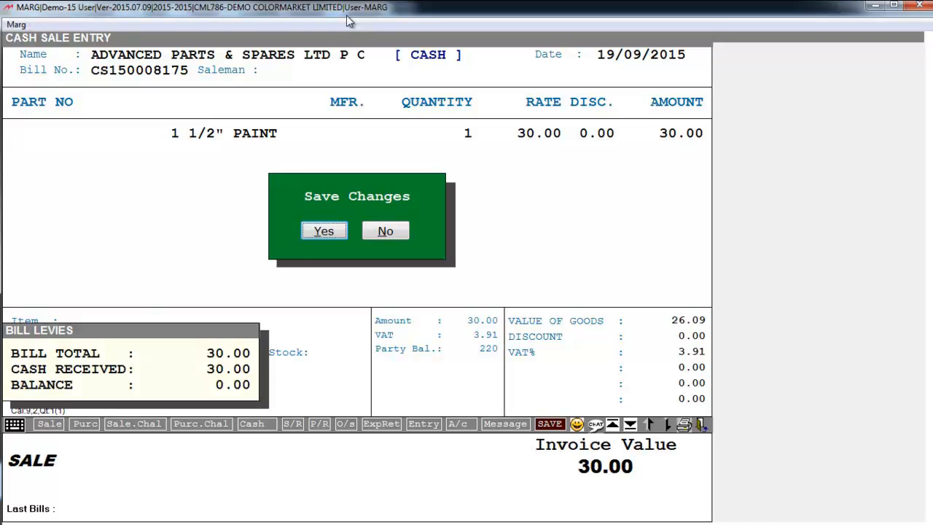
key(Return)
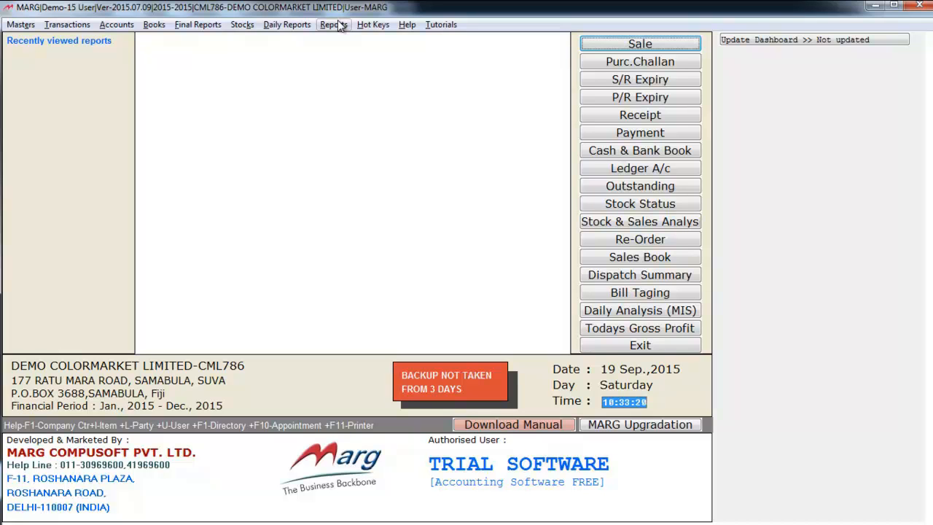
Bring up the Set of Items (Bundle) list from Masters > Rate & Discount Master.
click(20, 24)
mouse_move(64, 85)
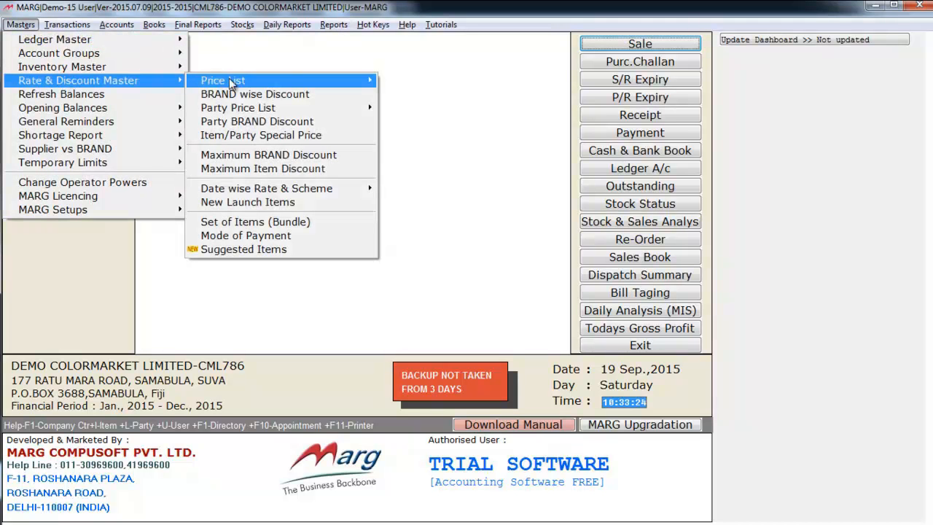
mouse_move(248, 82)
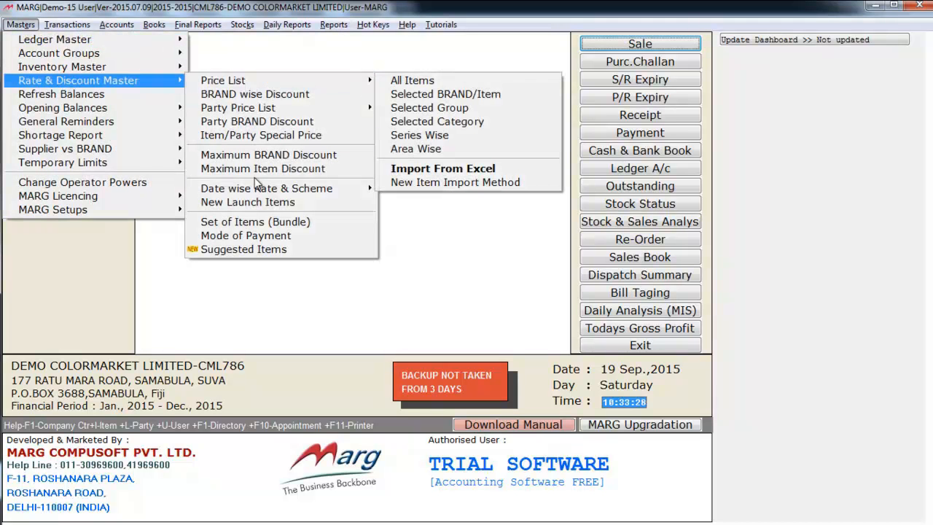
click(235, 223)
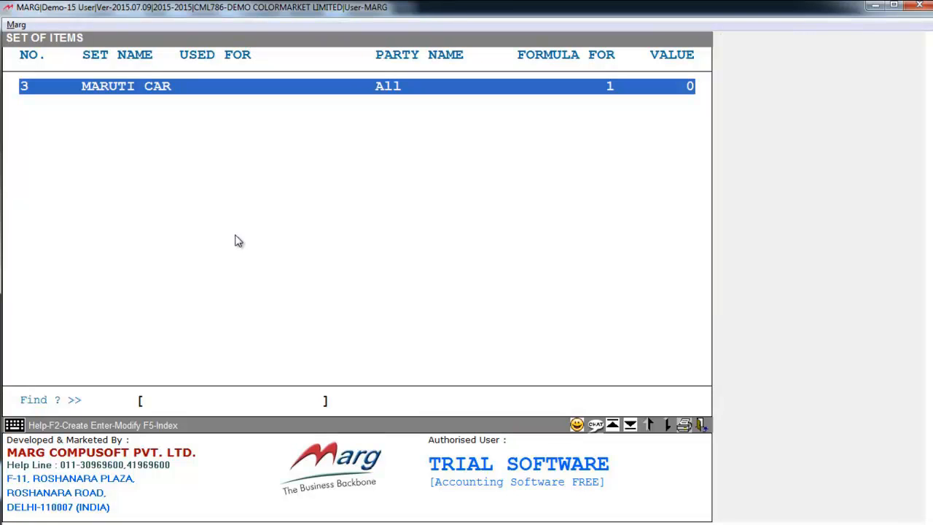
Open set 3 MARUTI CAR, keep Party Name as All, and show its item list.
key(Return)
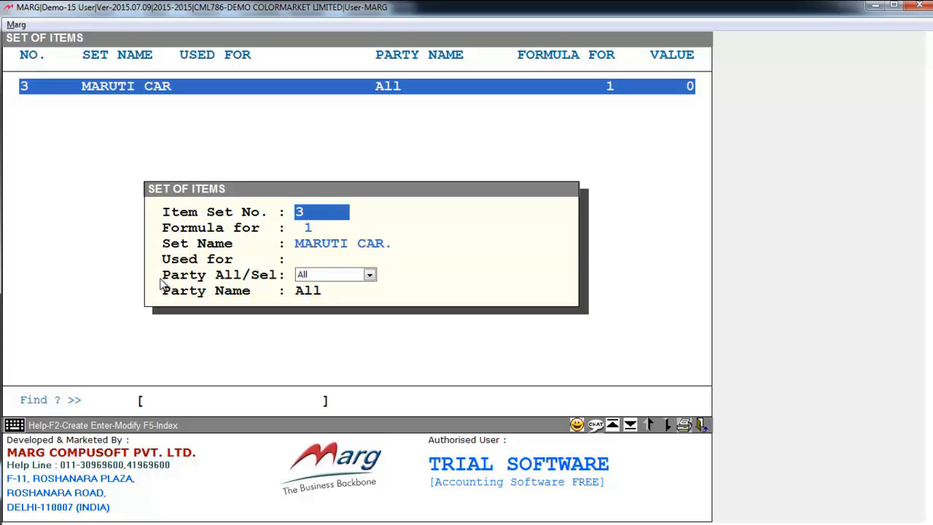
click(330, 281)
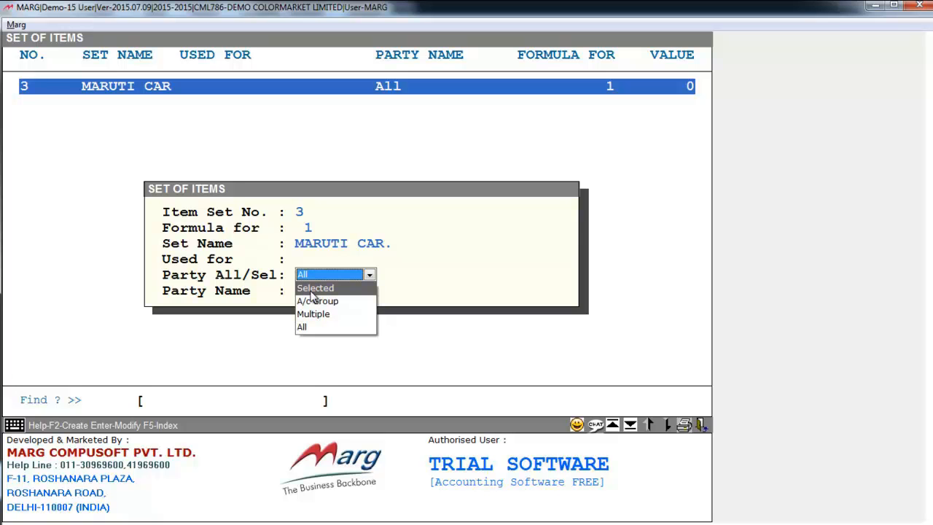
click(321, 330)
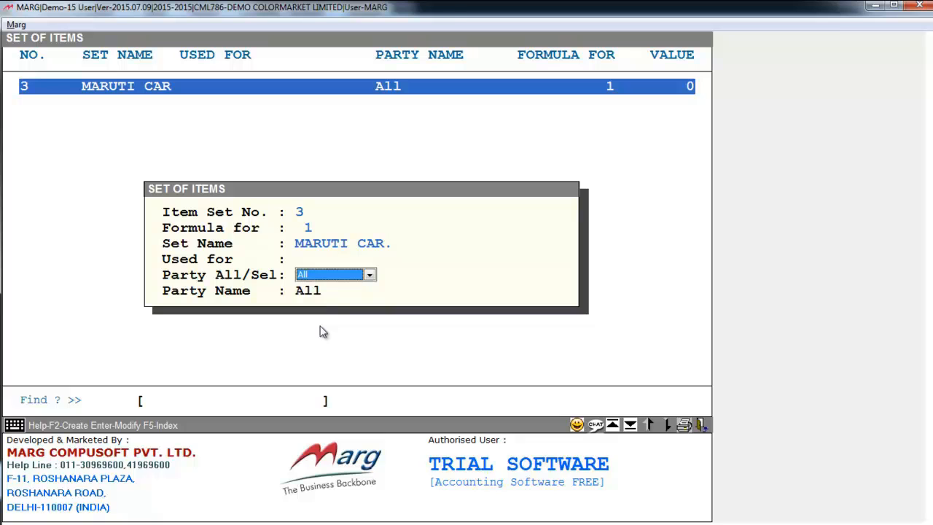
key(Return)
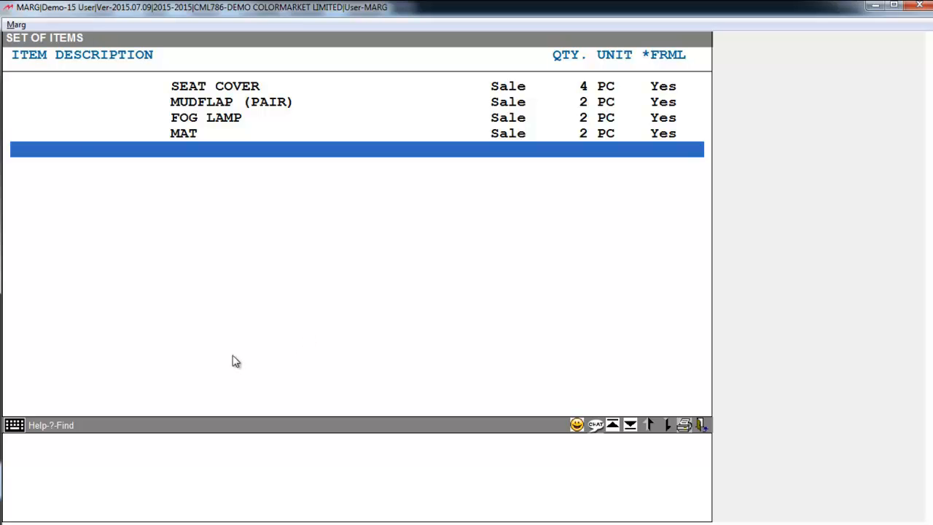
Add WHEEL CAP with quantity 1 and formula Yes as a new row of the MARUTI CAR set.
key(Return)
key(Return)
key(Return)
key(Return)
key(Return)
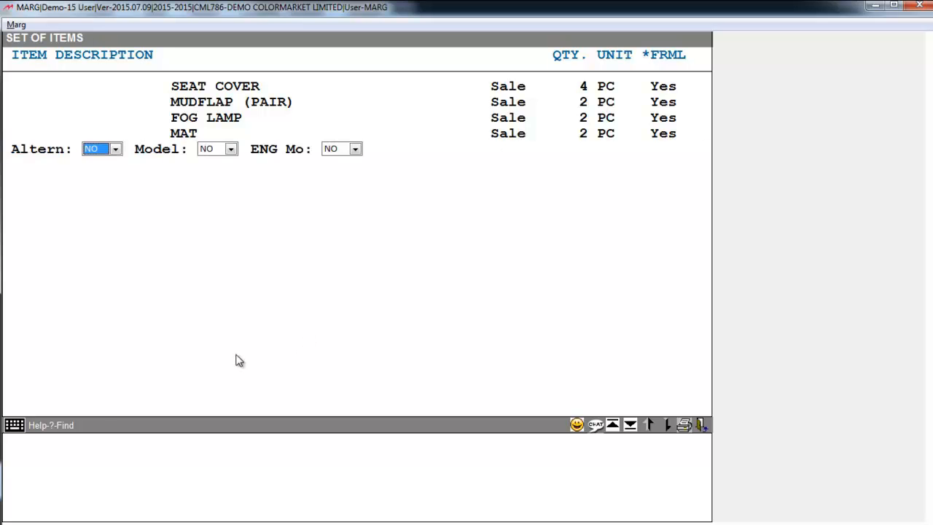
key(Down)
key(Down)
key(Down)
key(Down)
key(Down)
key(Down)
key(Down)
key(Down)
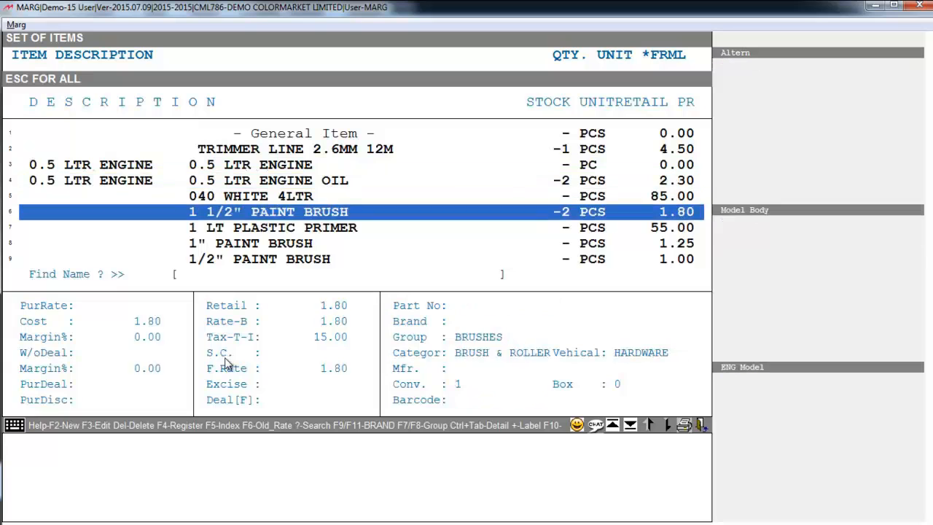
key(Down)
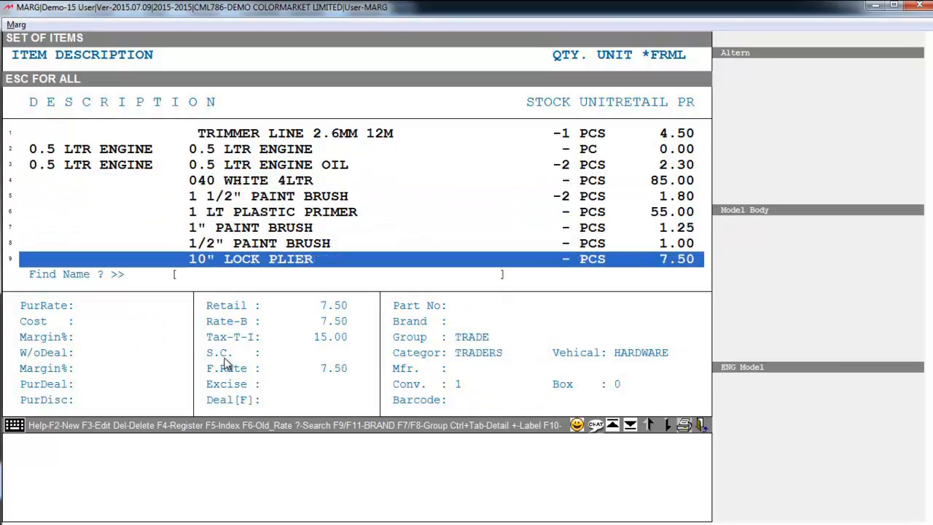
text(WHEEL C)
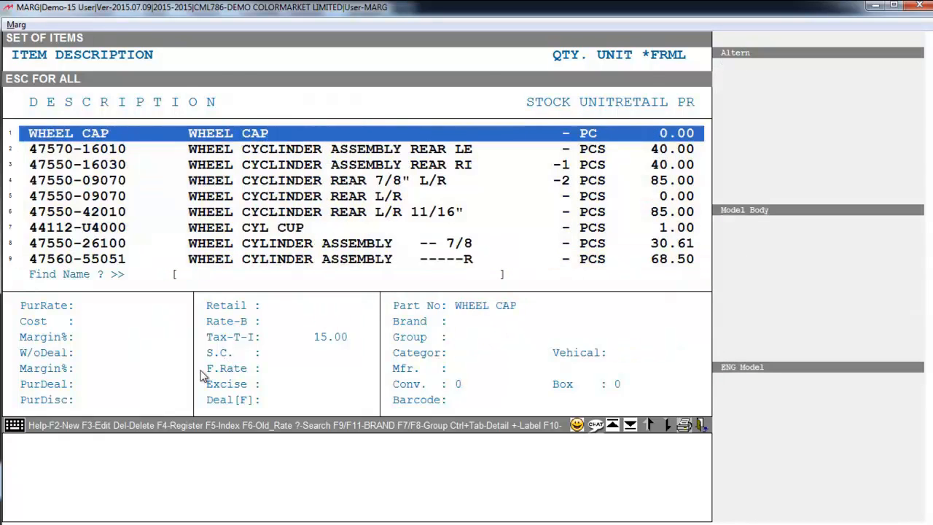
key(Return)
key(Return)
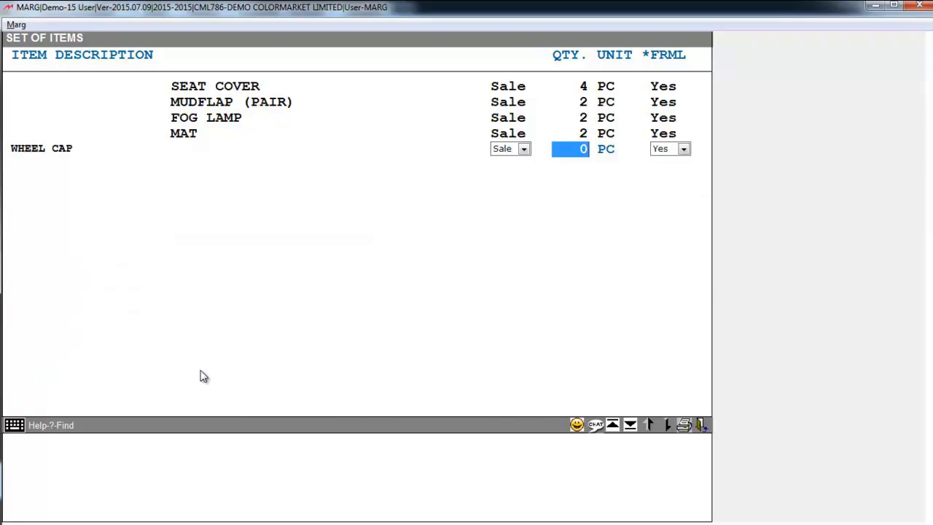
text(1)
key(Return)
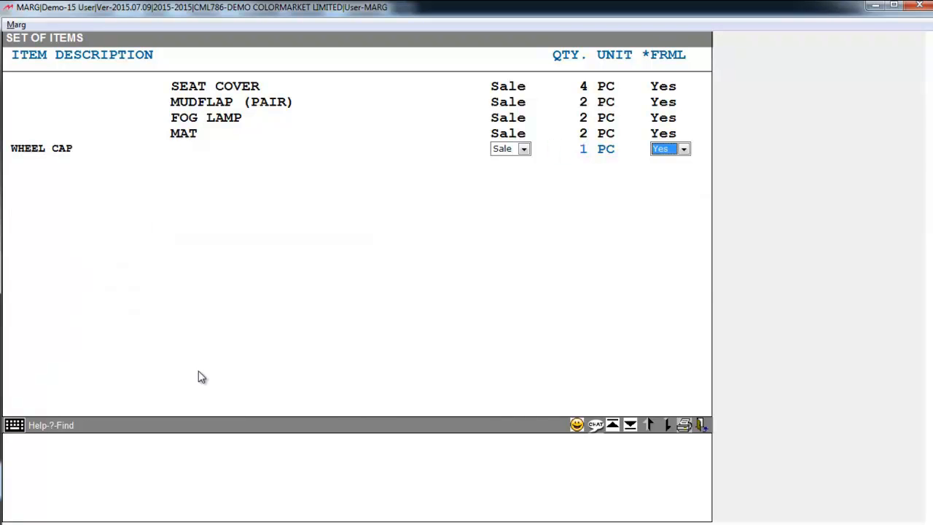
click(683, 149)
click(671, 165)
key(Return)
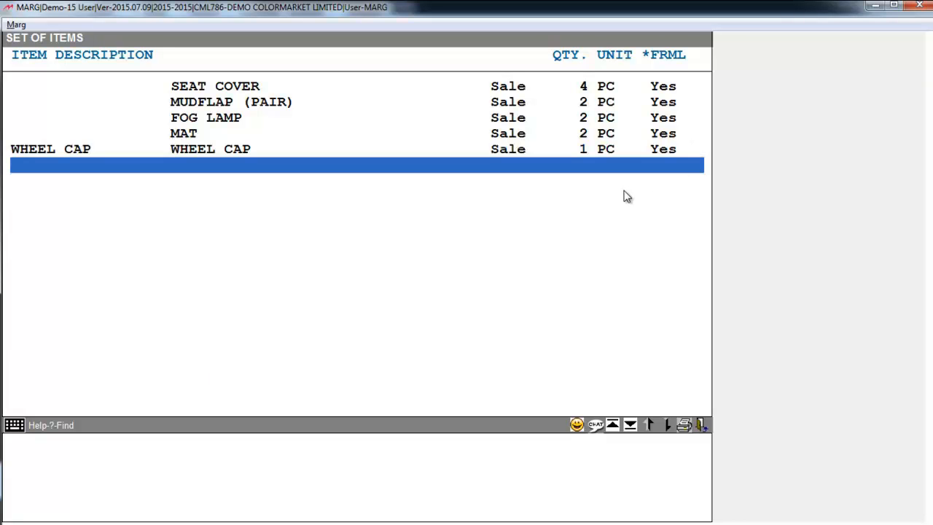
Confirm leaving the set's item list and close Set of Items back to the main menu.
key(Escape)
key(Right)
key(Return)
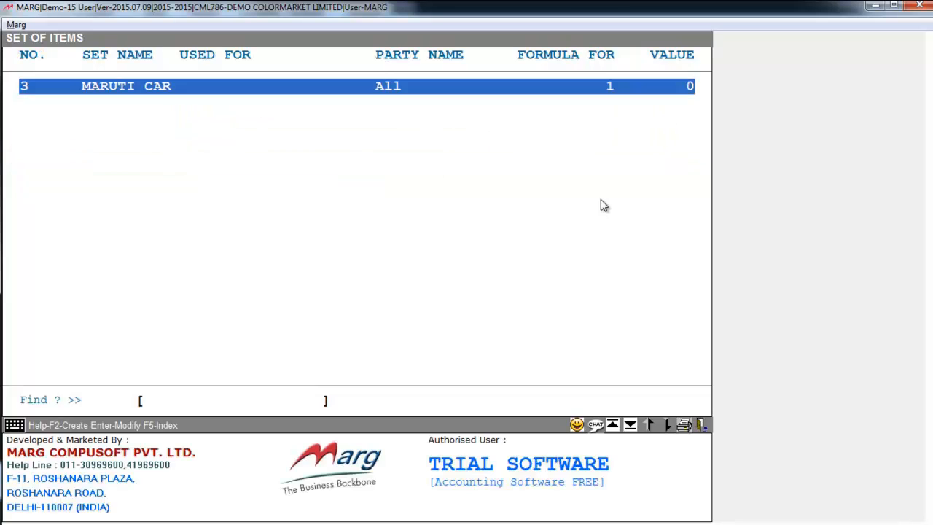
key(Escape)
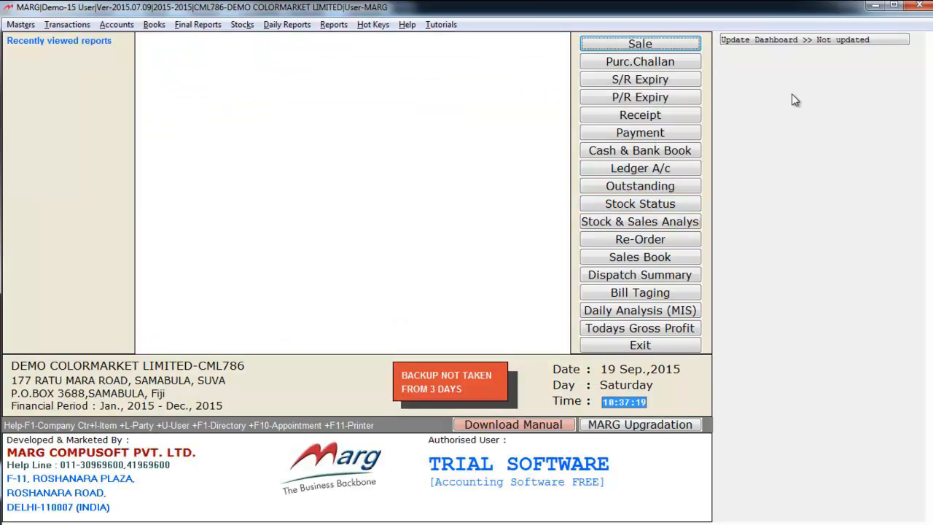
Bill a sale to ADVANCED PARTS & SPARES LTD using item set 3 MARUTI CAR and save it.
click(640, 44)
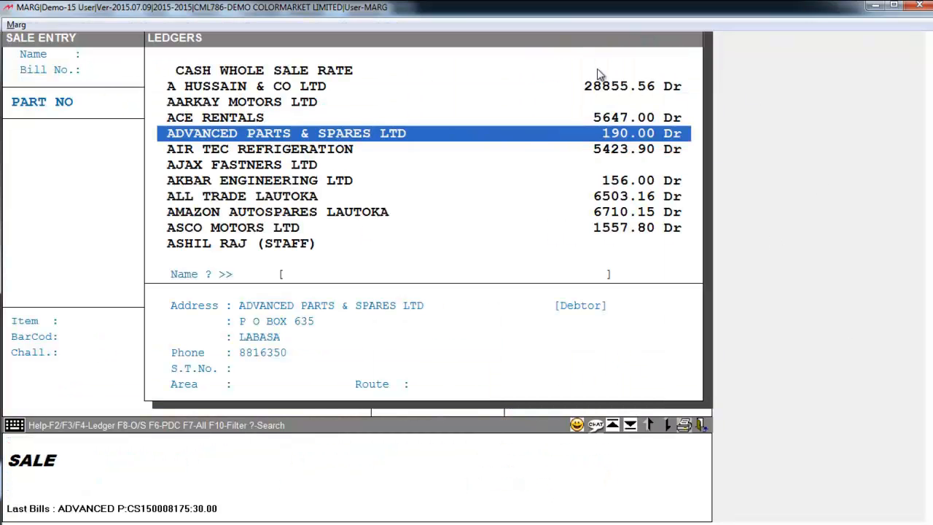
key(Return)
key(Return)
key(Return)
key(Return)
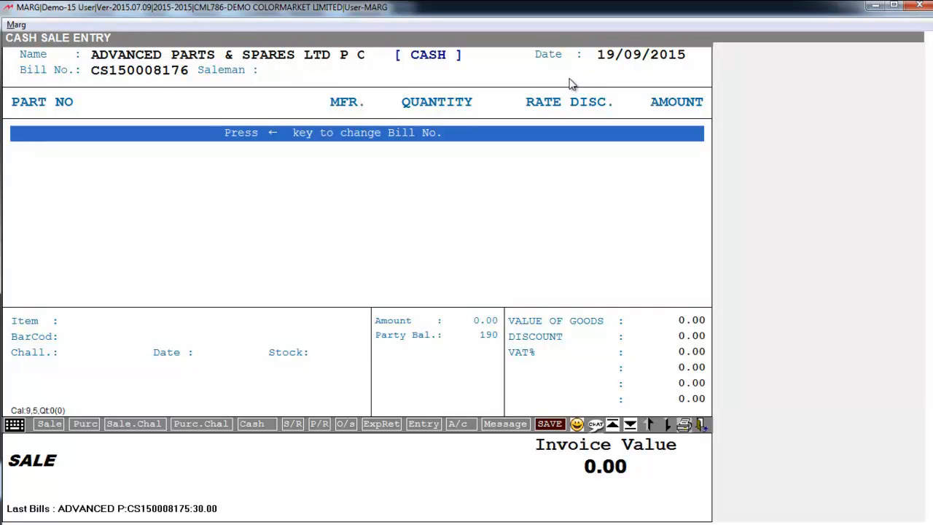
key(Return)
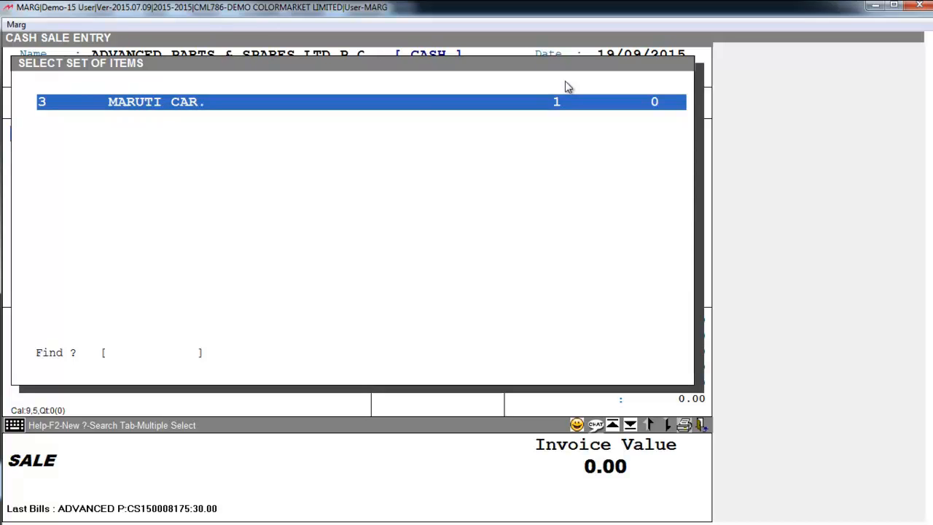
key(Return)
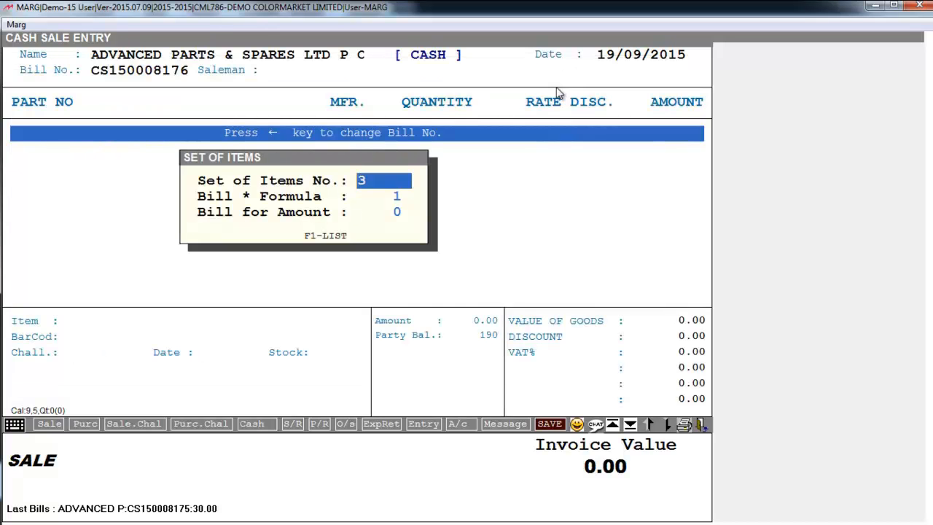
key(Return)
key(Return)
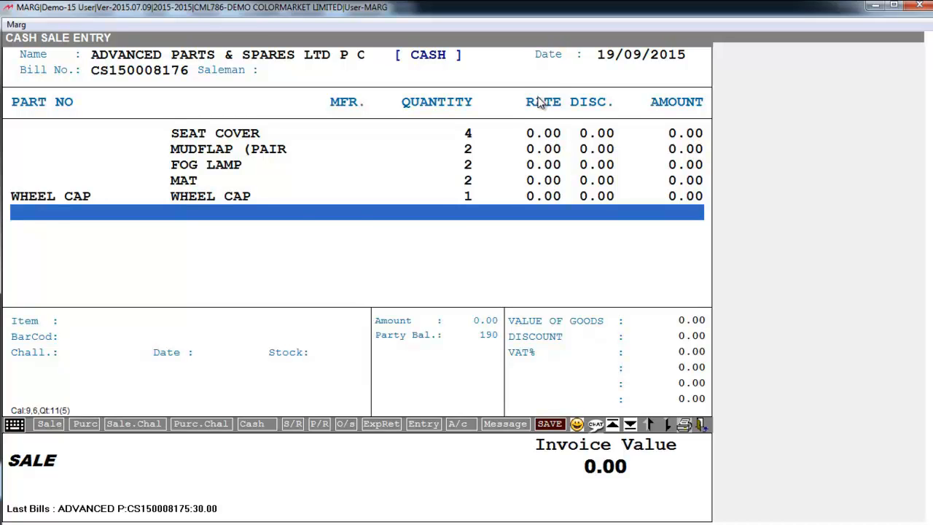
key(Escape)
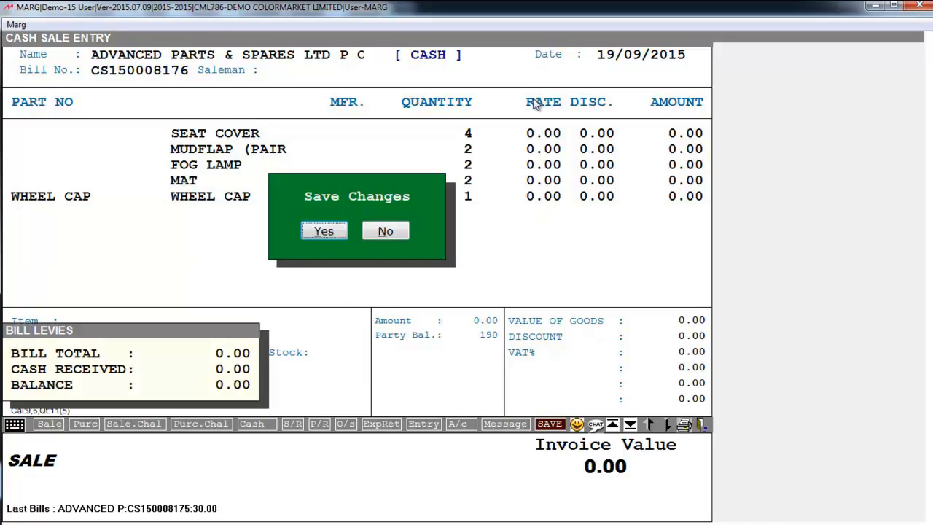
key(n)
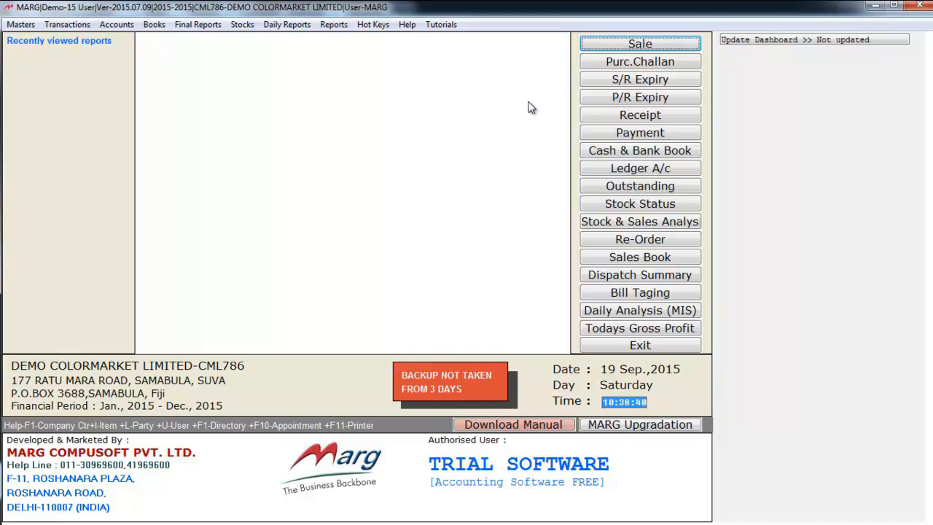
Start a sale for ADVANCED PARTS & SPARES LTD, assign the existing salesman, and skip order details.
click(644, 44)
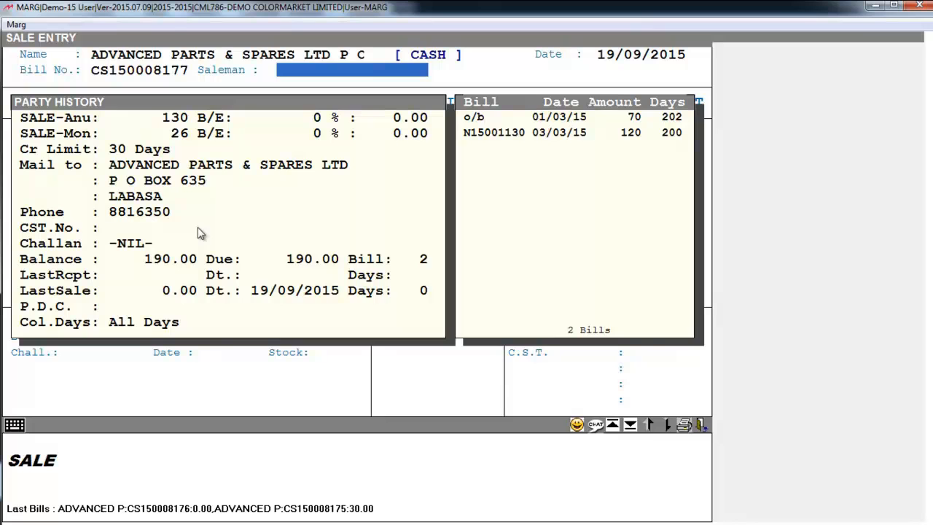
key(Return)
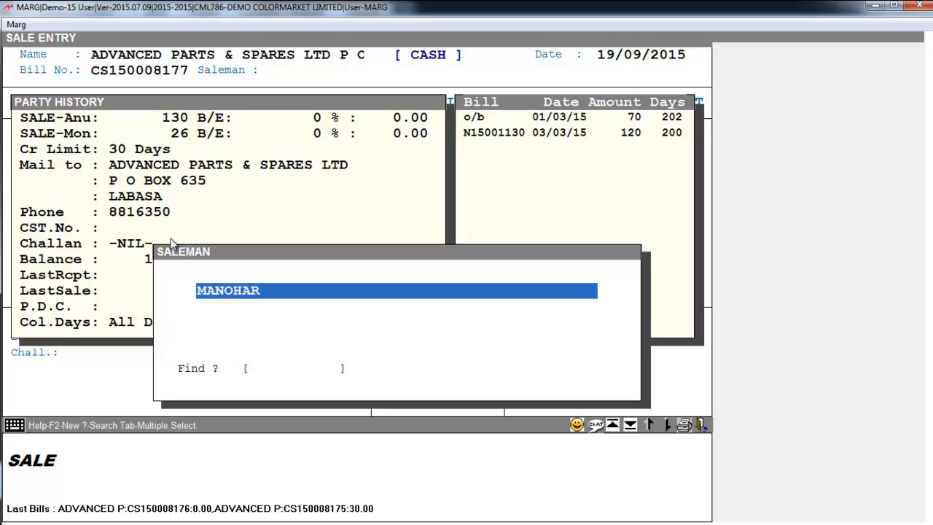
key(F2)
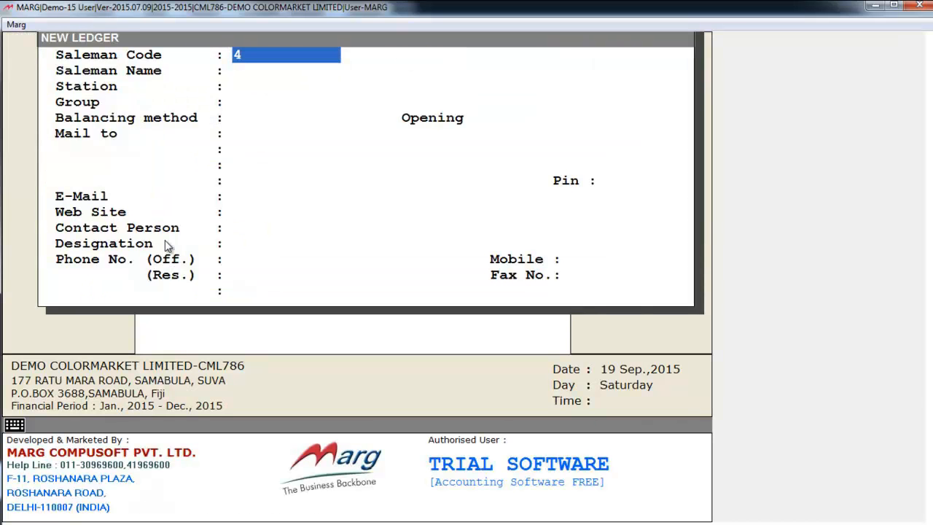
key(Escape)
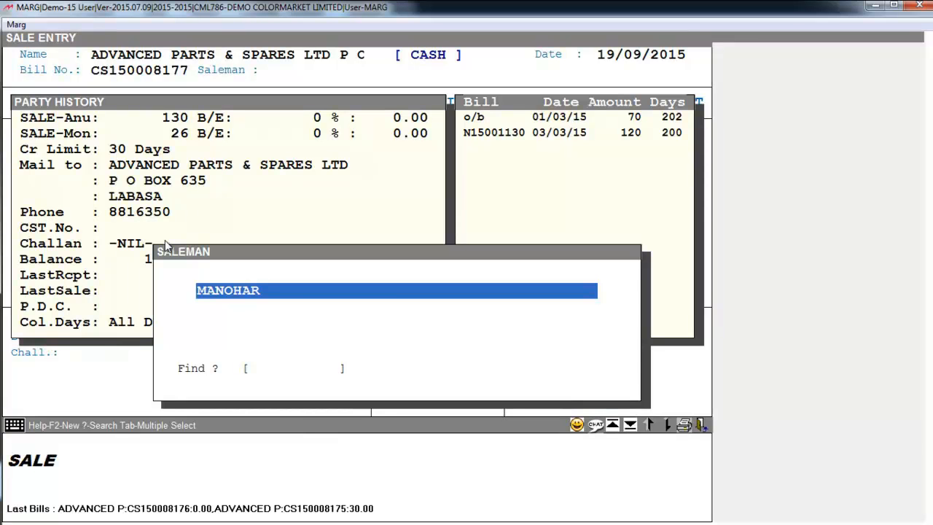
key(Return)
key(Return)
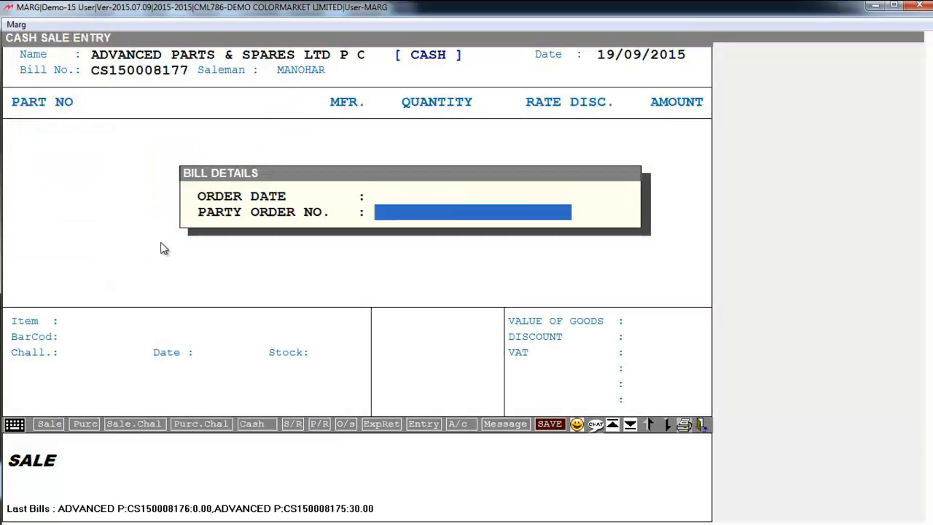
key(Return)
key(Return)
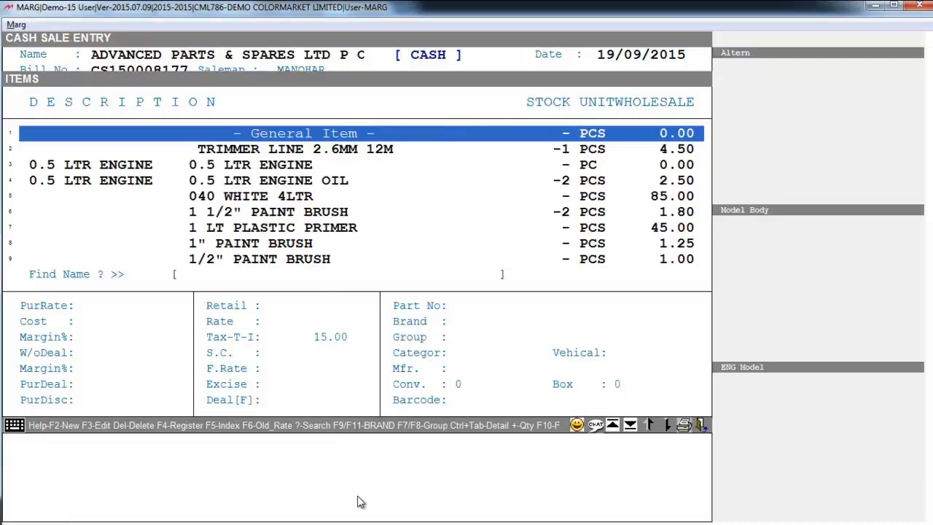
key(Down)
key(Down)
Bill one 0.5 LTR ENGINE at 2.30 and save the cash sale.
key(Return)
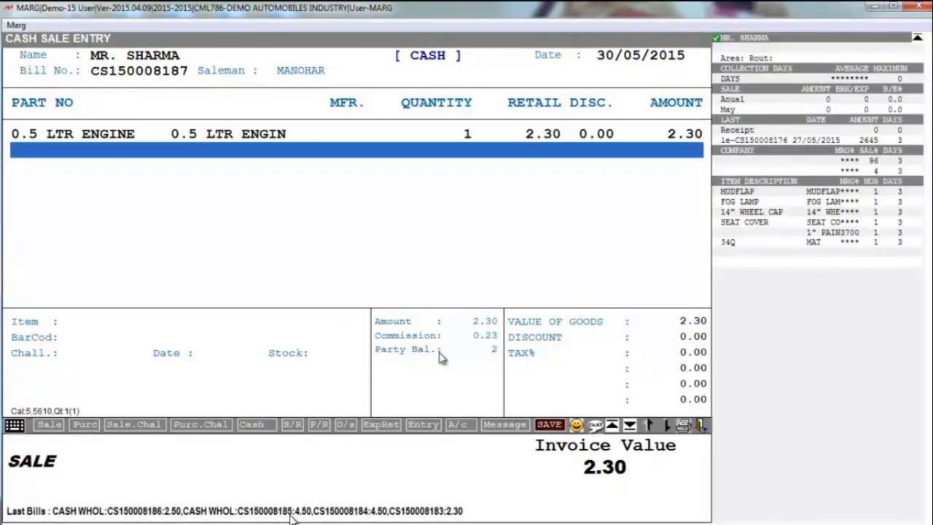
key(Escape)
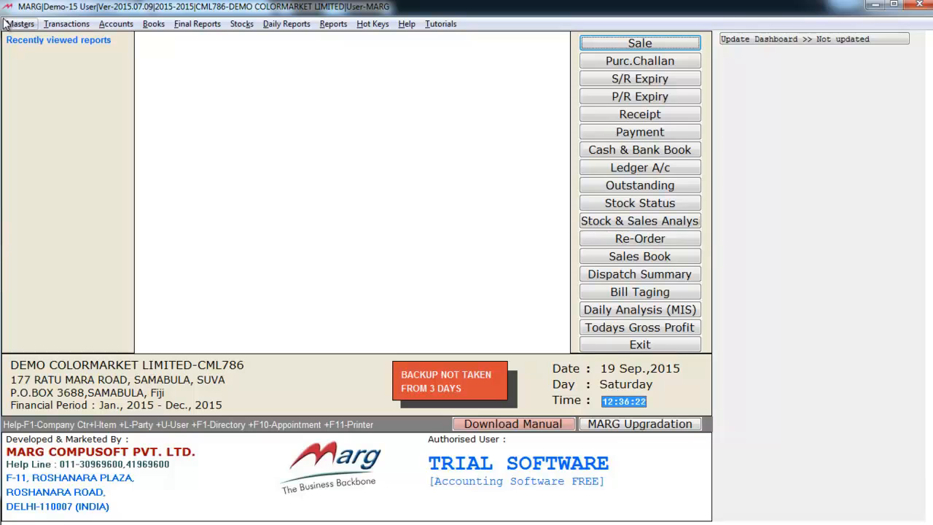
Look over the report categories in the Reports menu.
click(340, 24)
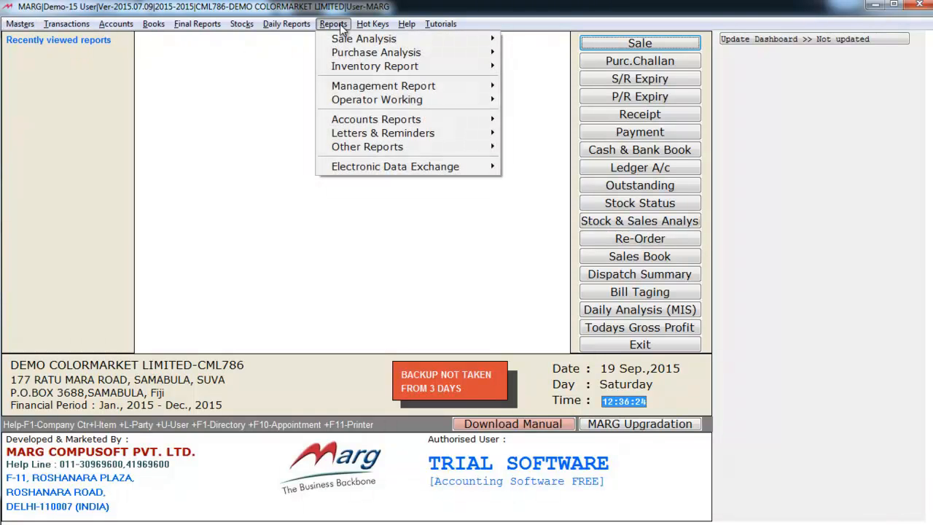
mouse_move(362, 39)
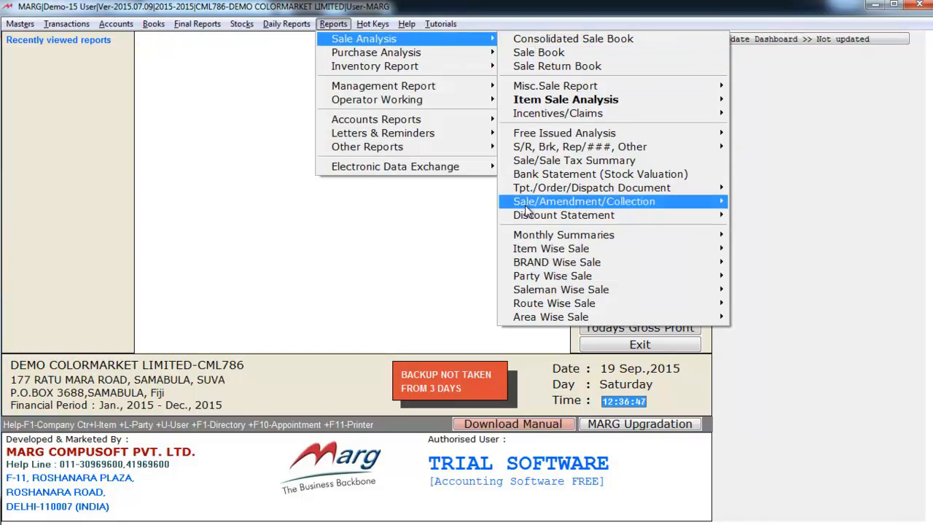
mouse_move(534, 295)
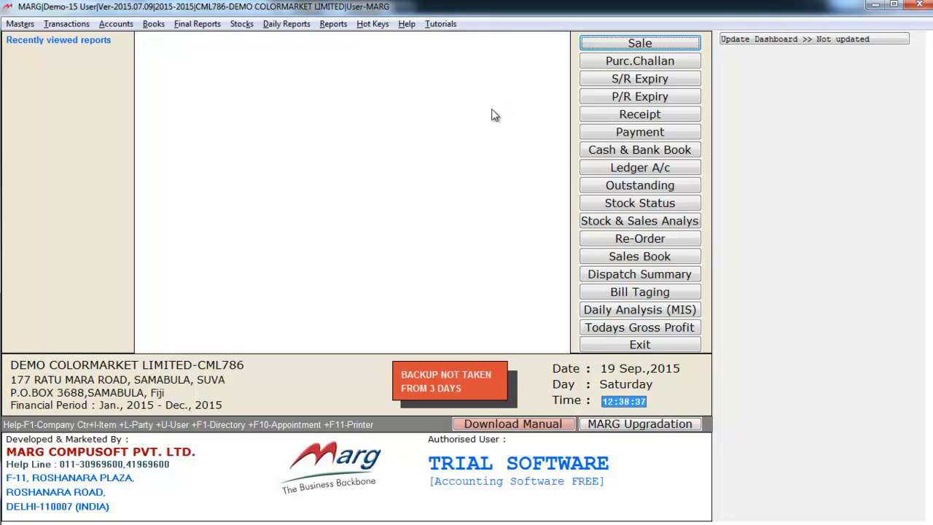
Browse the Books menu reports, then move to Final Reports such as Trial Balance and VAT Returns.
click(155, 24)
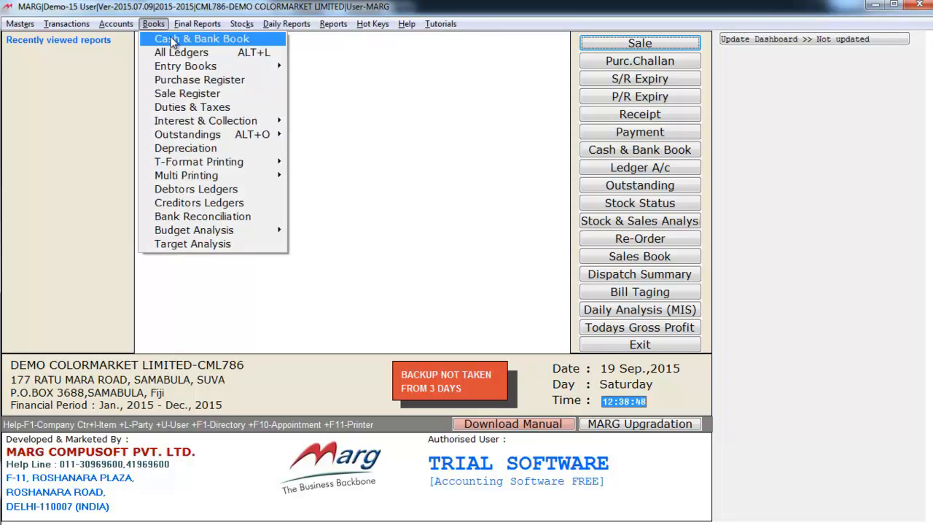
mouse_move(191, 67)
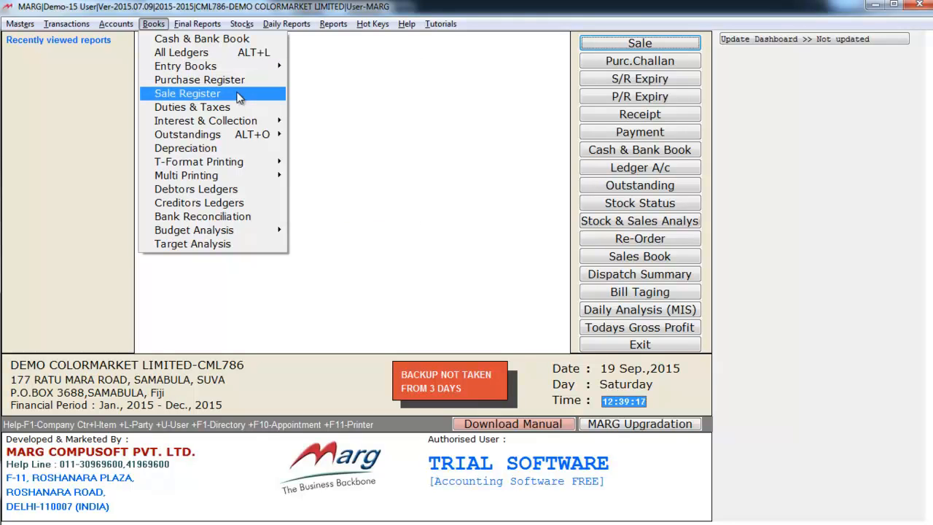
mouse_move(236, 142)
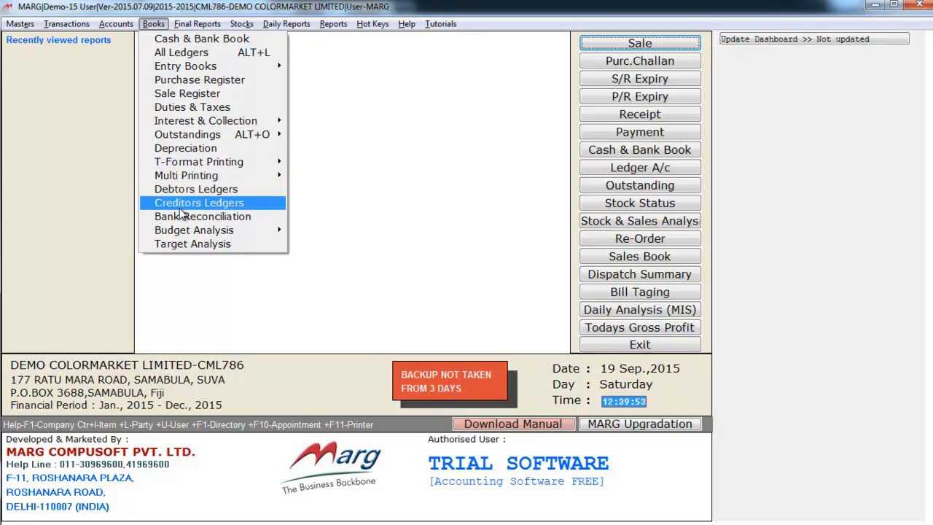
mouse_move(190, 31)
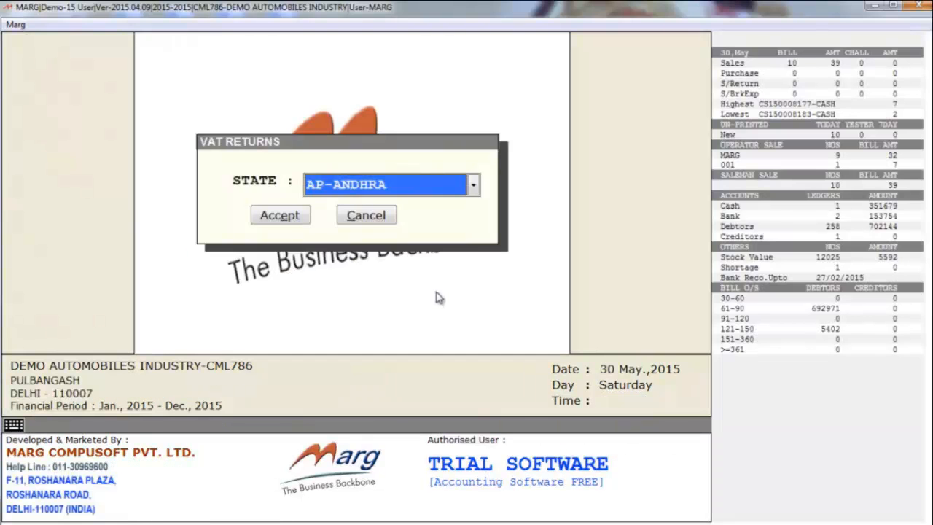
Scroll the VAT Returns states (AP-ANDHRA, BH-BIHAR, HP-HIMANCHAL, JK-KASHMIR) and close without generating a return.
key(alt+Down)
key(Down)
key(Down)
key(Down)
key(Down)
key(Down)
key(Down)
key(Down)
key(Down)
key(Down)
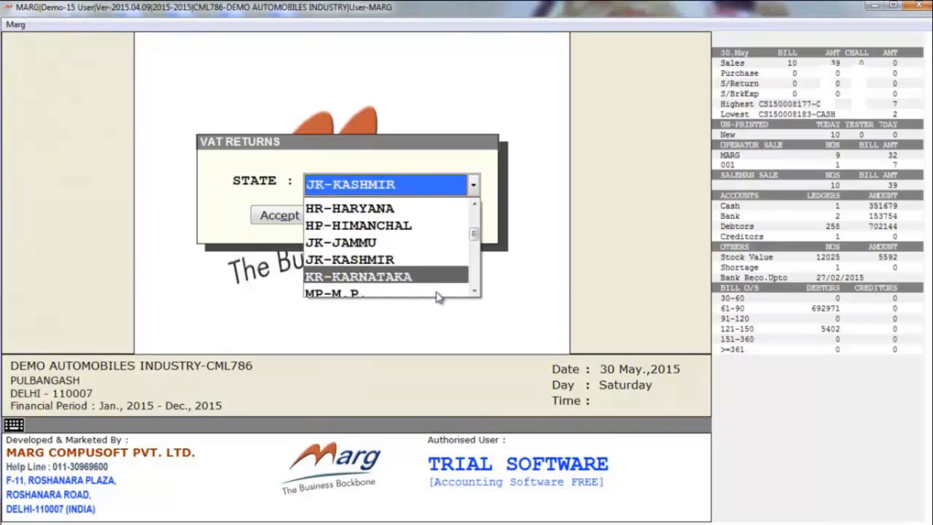
key(Up)
key(Up)
key(Up)
key(Up)
key(Up)
key(Up)
key(Up)
key(Up)
key(Up)
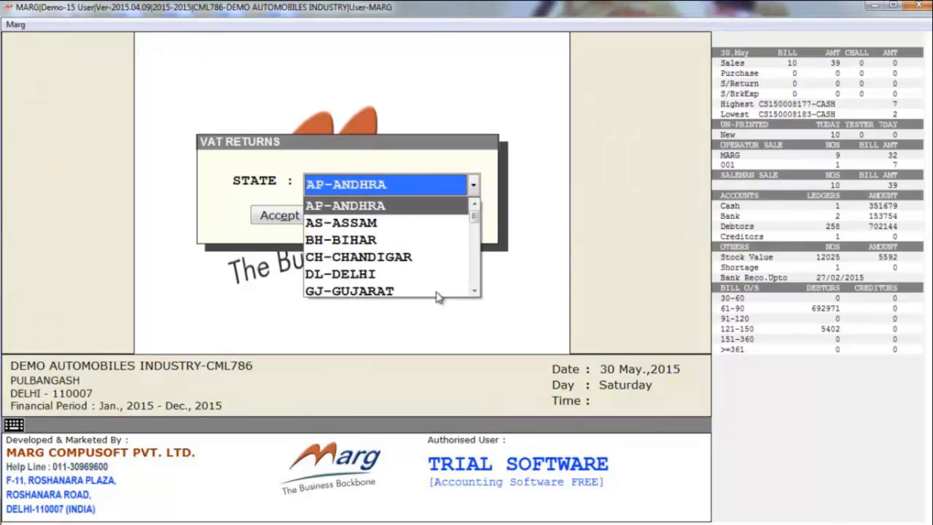
key(Down)
key(Down)
key(Down)
key(Down)
key(Down)
key(Down)
key(Down)
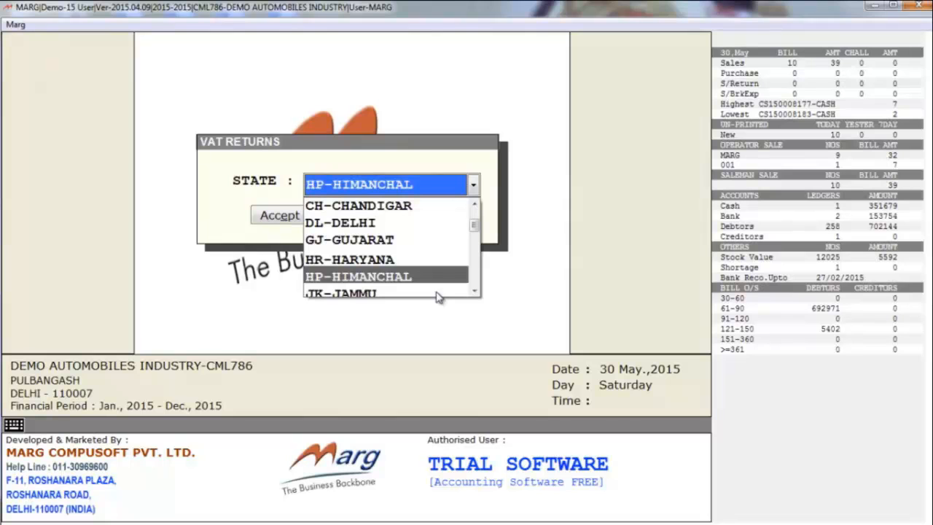
key(Down)
key(Down)
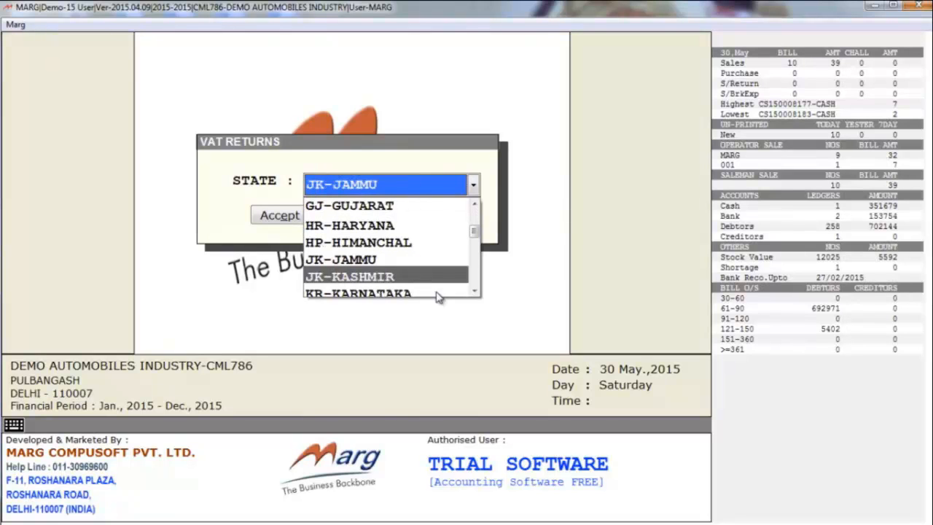
key(Up)
key(Up)
key(Up)
key(Up)
key(Up)
key(Up)
key(Up)
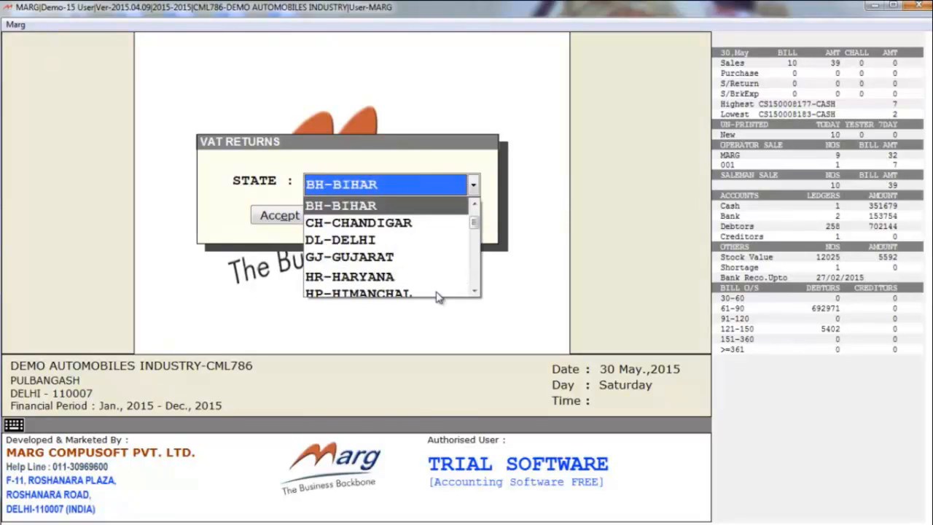
key(Return)
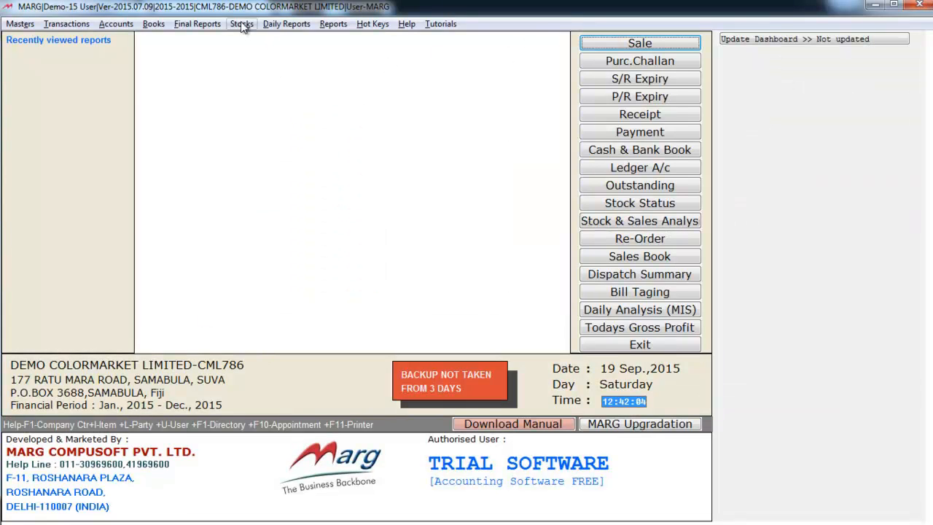
click(241, 24)
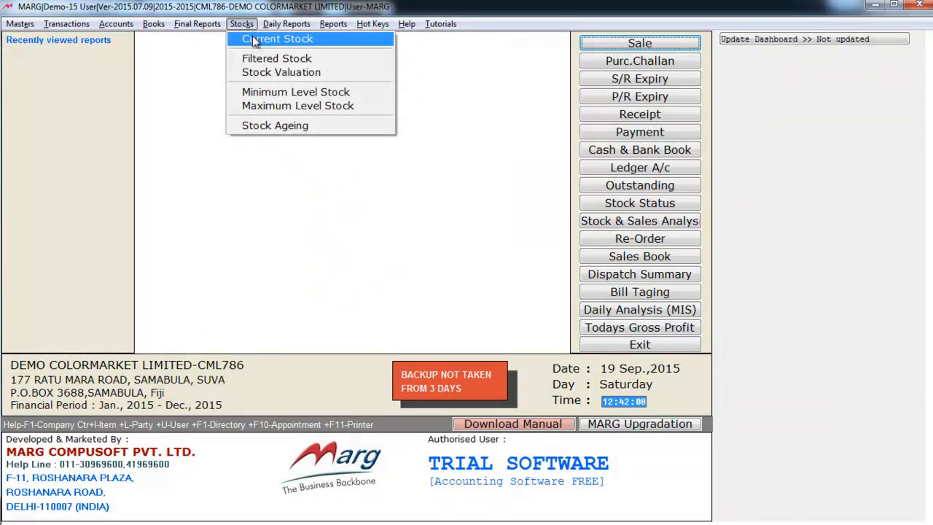
Browse stock reports: Stock Valuation, Minimum Level Stock and Current Stock, then move to Daily Reports.
key(Down)
key(Down)
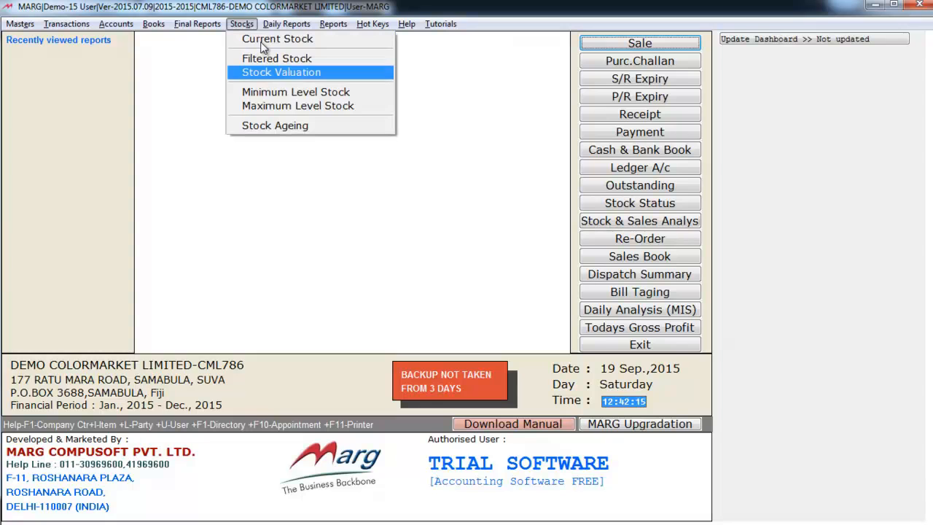
key(Down)
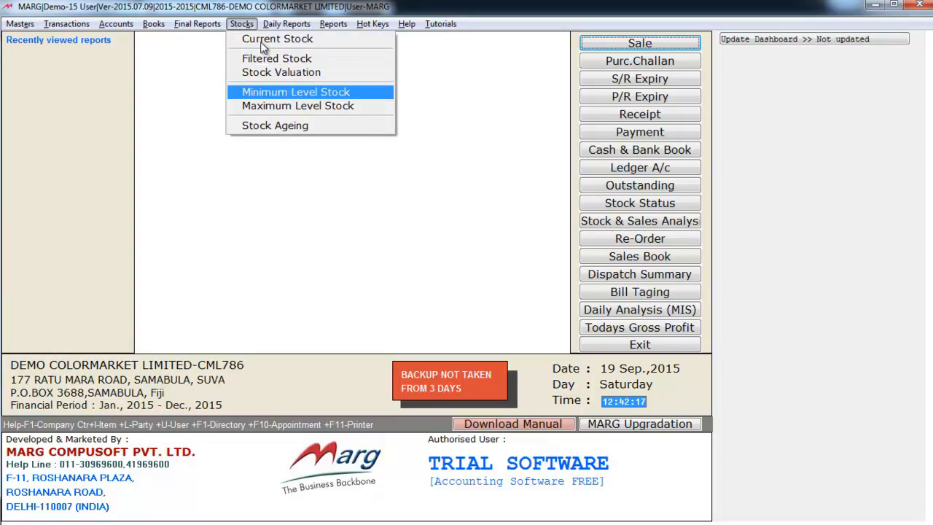
key(Up)
key(Up)
key(Up)
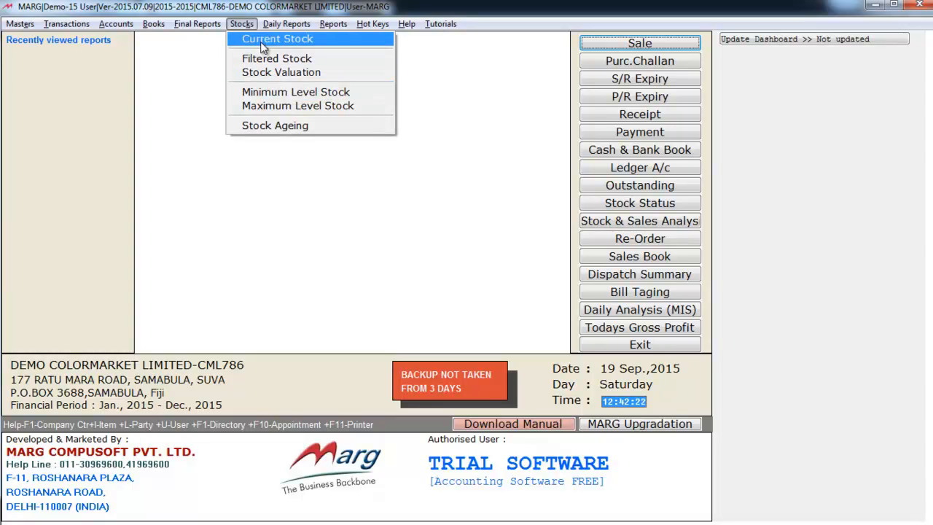
key(Right)
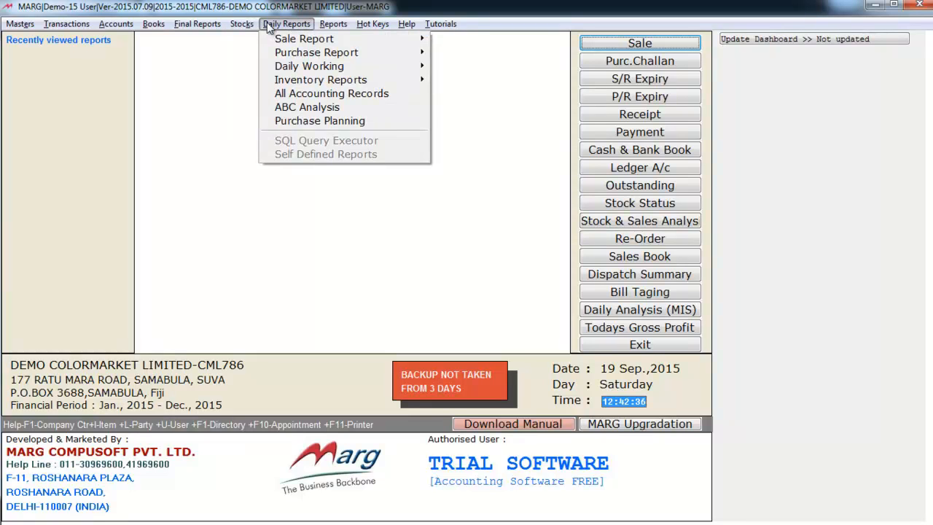
Look through the Sale Report choices down to Month Wise Summary.
key(Down)
key(Right)
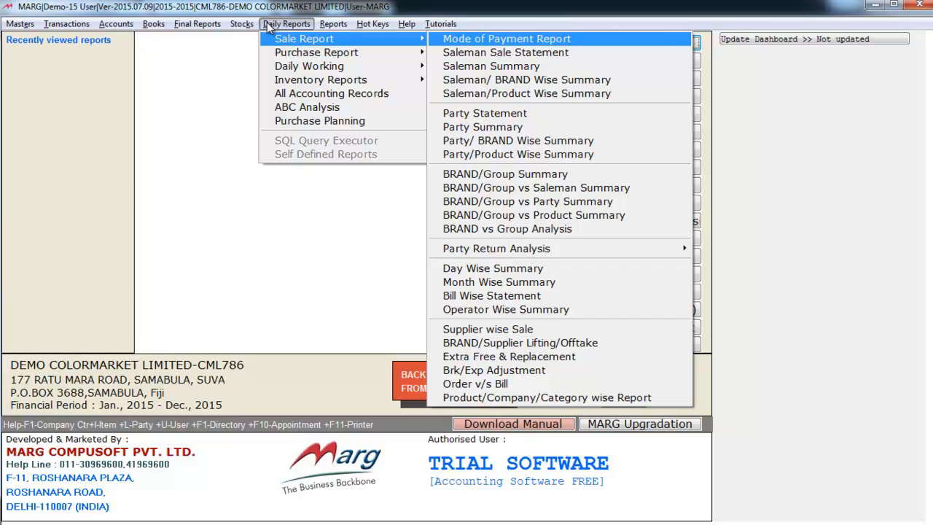
key(Down)
key(Down)
key(Down)
key(Down)
key(Down)
key(Down)
key(Down)
key(Down)
key(Down)
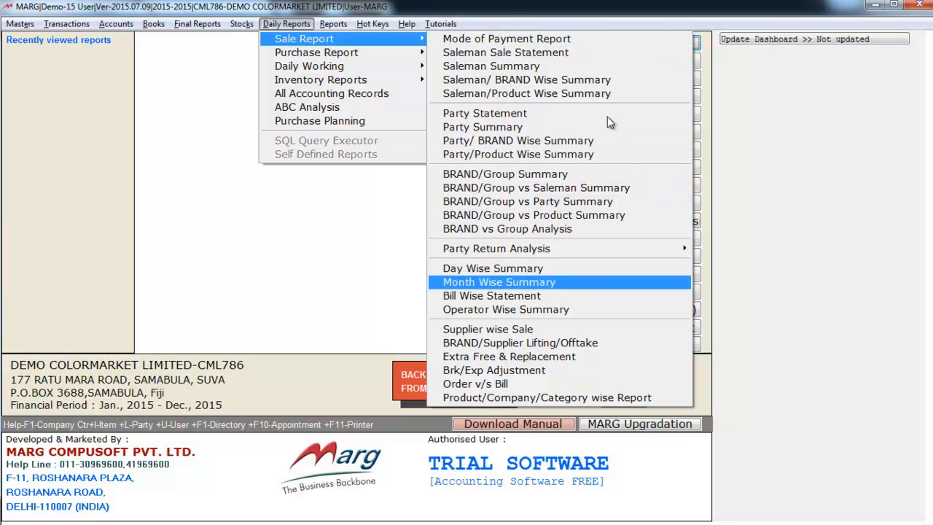
key(Left)
Browse the Purchase Report choices: Month Wise Summary, Bill Wise Summary and Supplier Wise Statement.
key(Down)
key(Right)
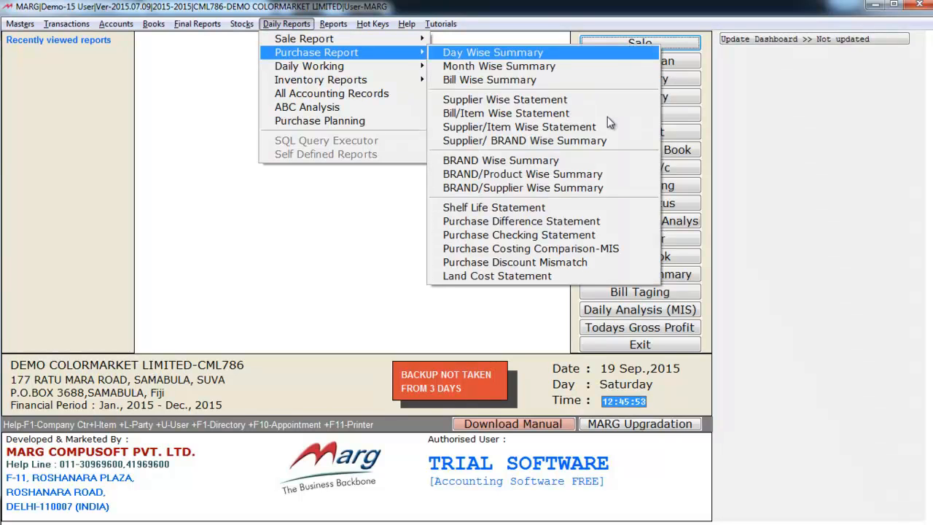
key(Down)
key(Down)
key(Down)
key(Up)
key(Up)
key(Up)
key(Down)
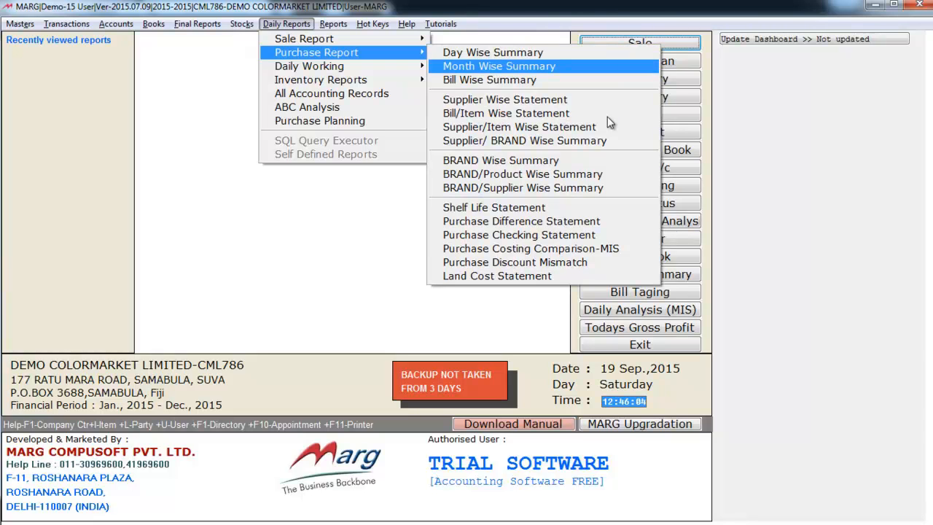
key(Down)
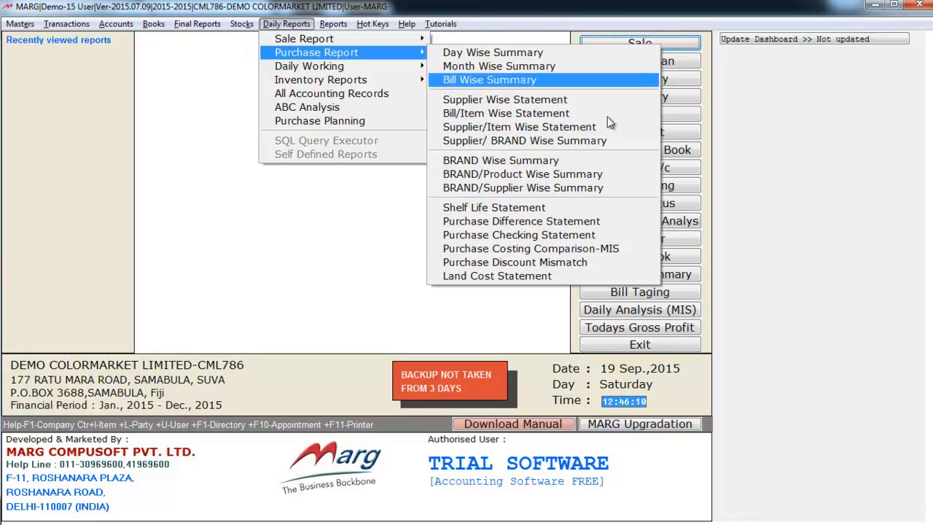
key(Down)
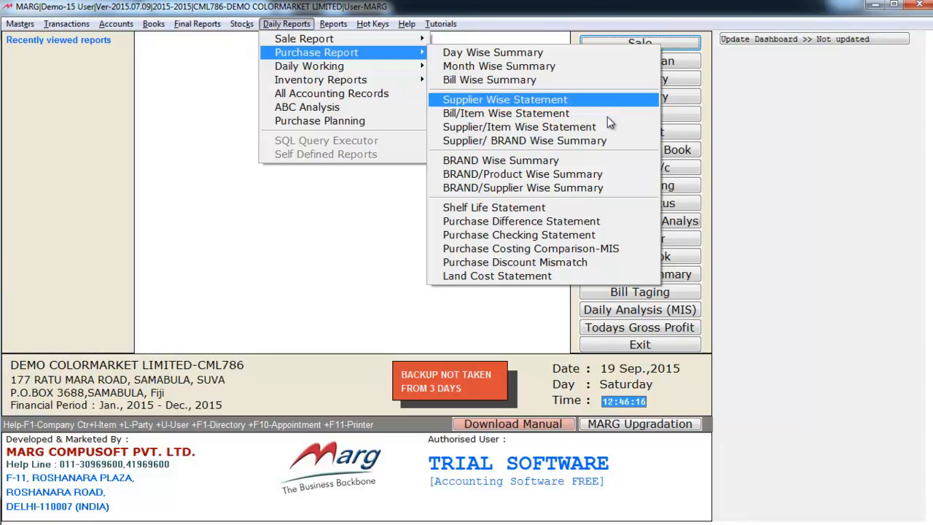
key(Left)
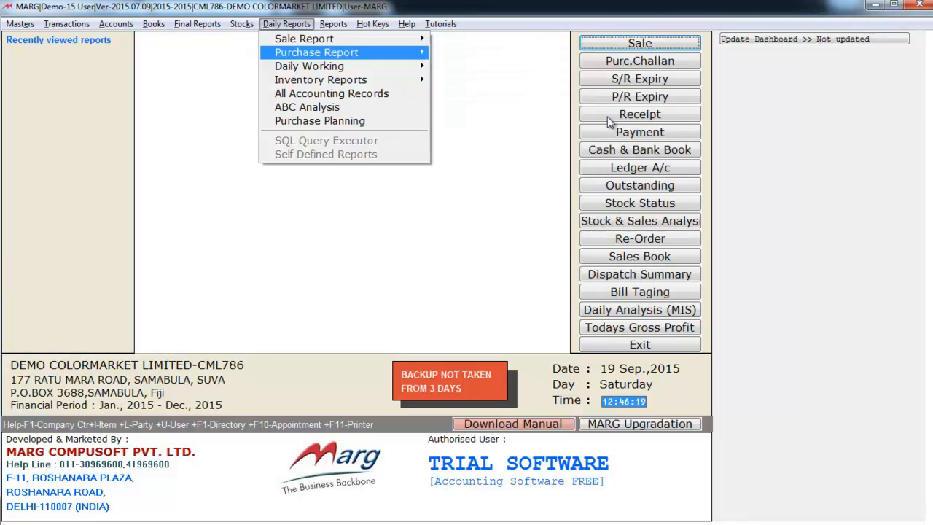
Browse Daily Working reports: Bill Taging/Collection List, Bill Taging in Single O/s, Stock & Sale Analysis.
key(Down)
key(Right)
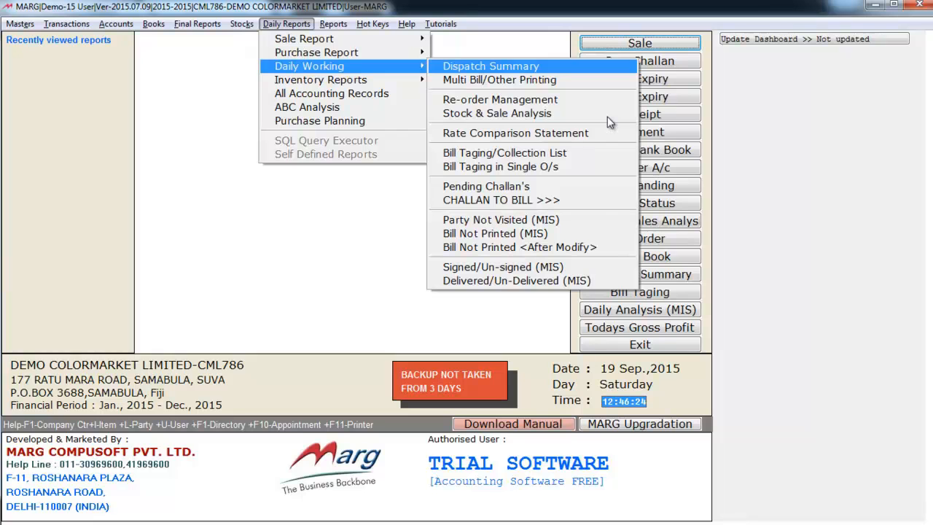
key(Down)
key(Down)
key(Down)
key(Down)
key(Down)
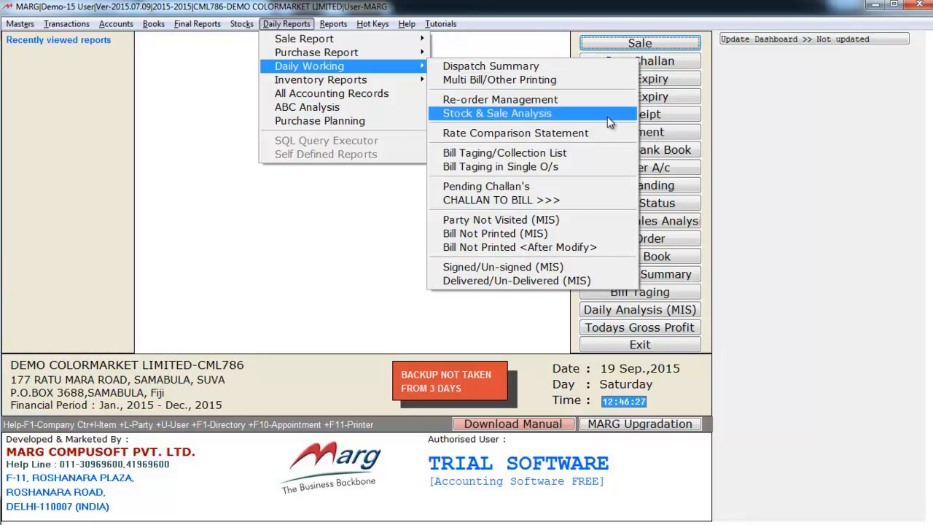
key(Down)
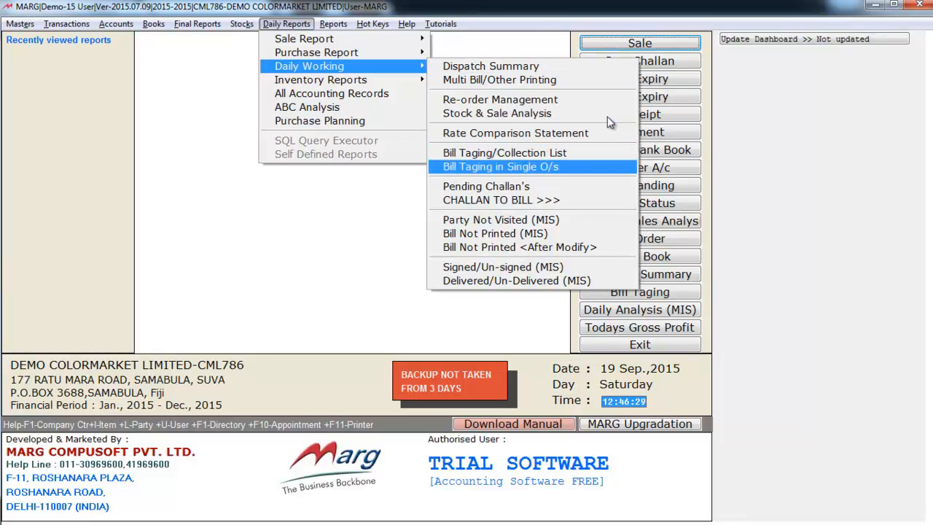
key(Up)
key(Up)
key(Up)
key(Escape)
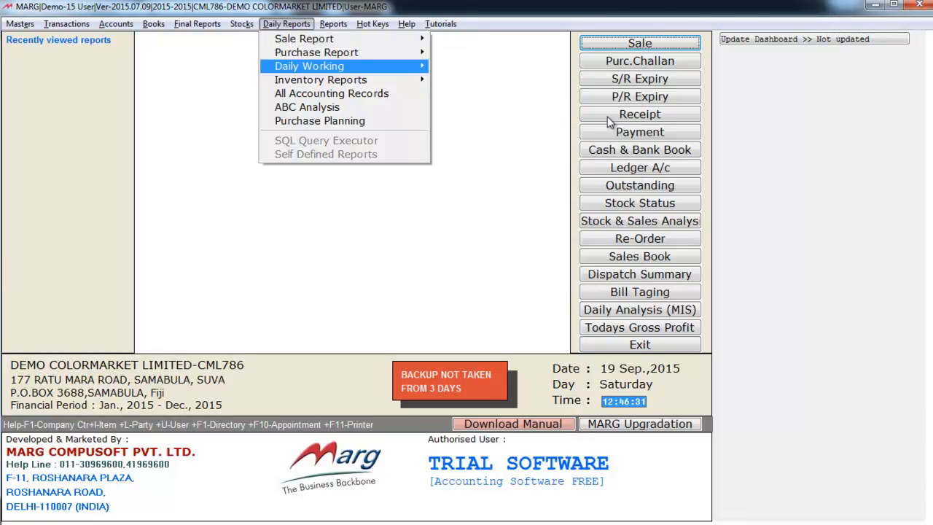
Browse Inventory Reports (Stock Register Printing, Stock Ageing, Fast & Slow Moving), then Purchase Planning.
key(Down)
key(Right)
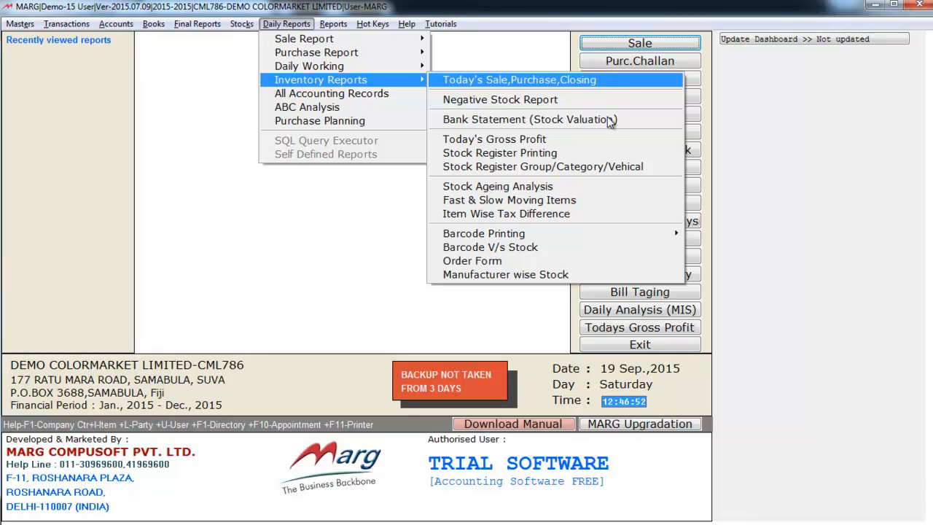
key(Down)
key(Down)
key(Down)
key(Down)
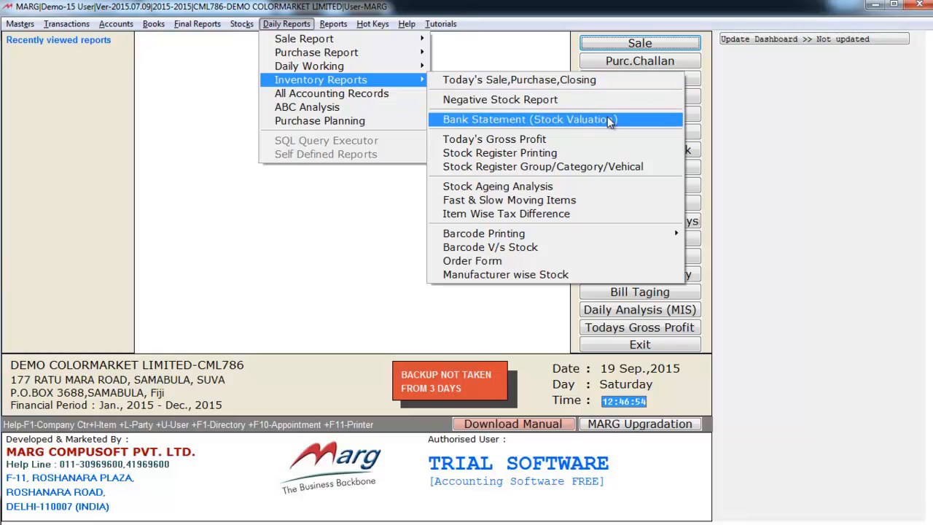
key(Down)
key(Down)
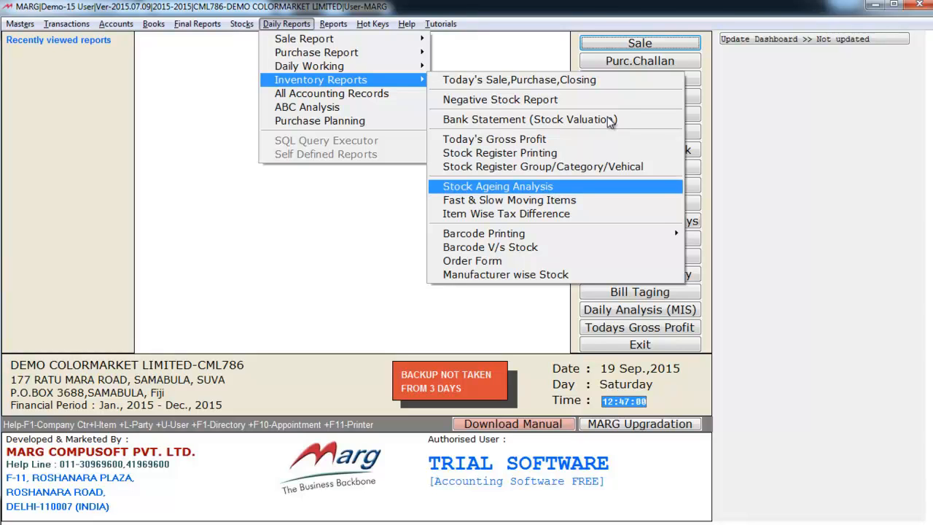
key(Down)
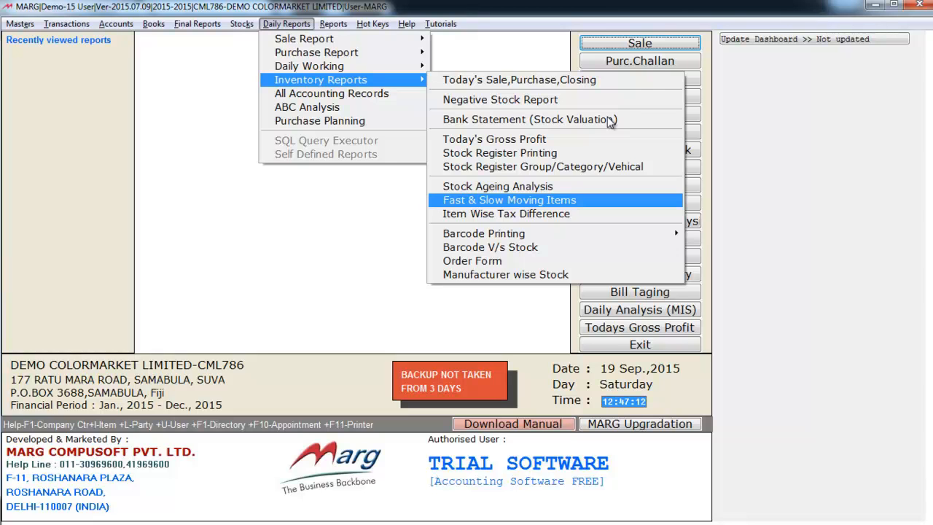
key(Escape)
key(Down)
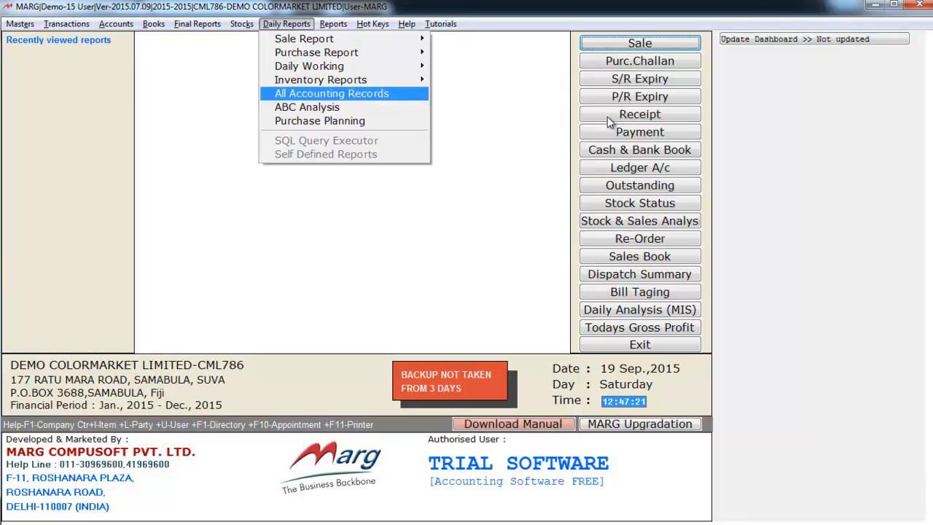
key(Down)
key(Down)
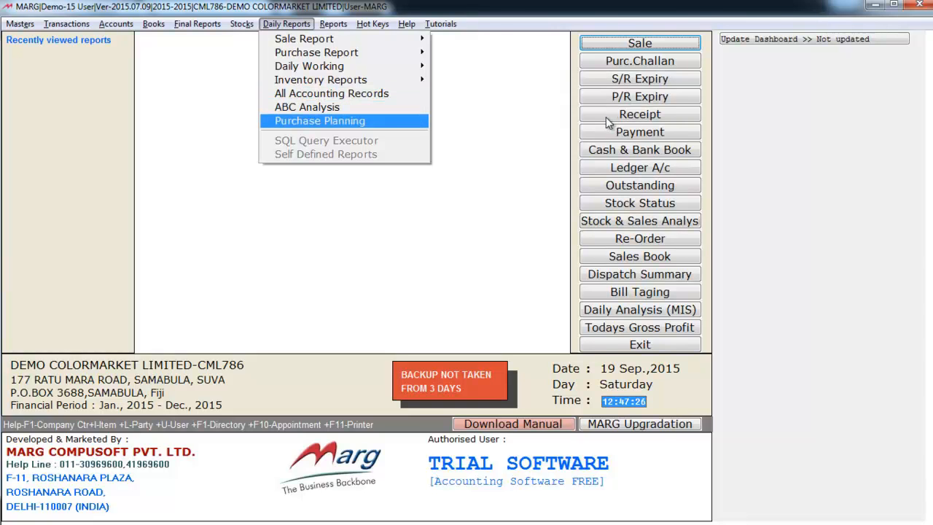
key(Right)
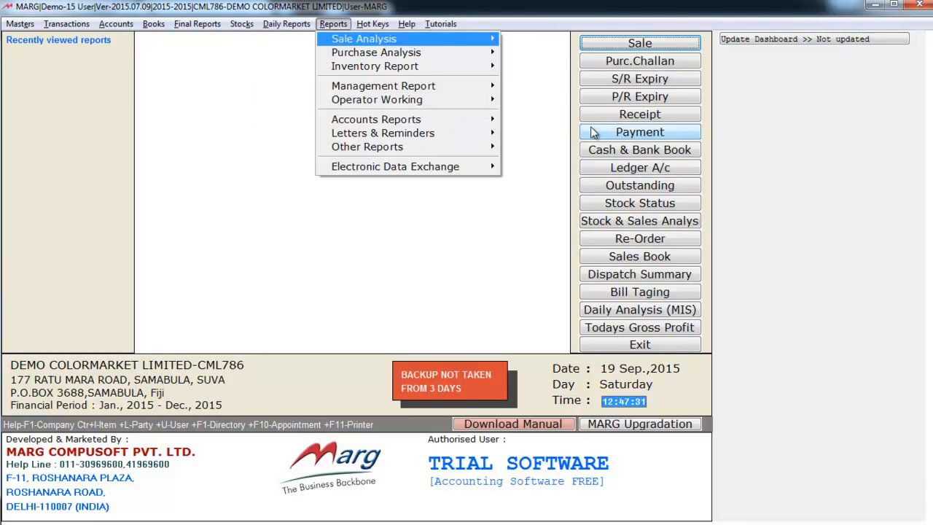
Browse Sale Analysis reports from Sale Book through Item, Saleman, Route and Area Wise Sale.
key(Right)
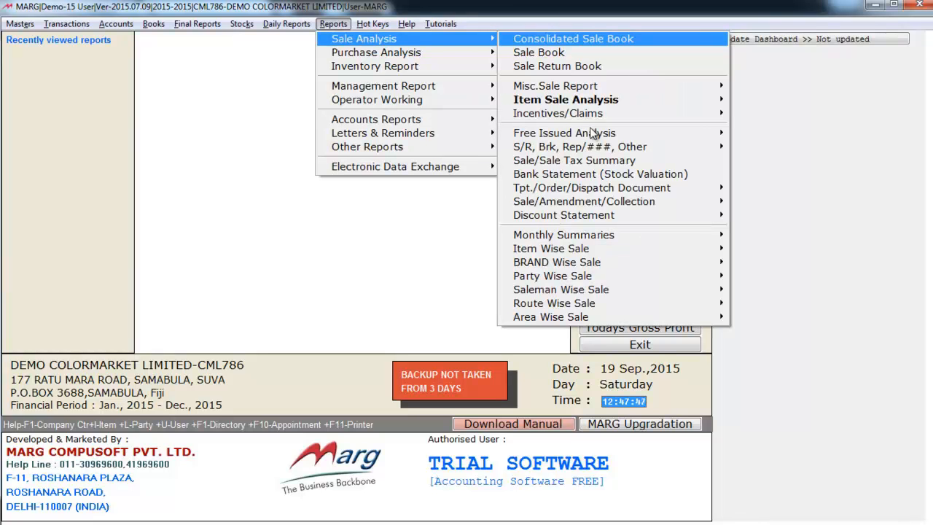
key(Down)
key(Down)
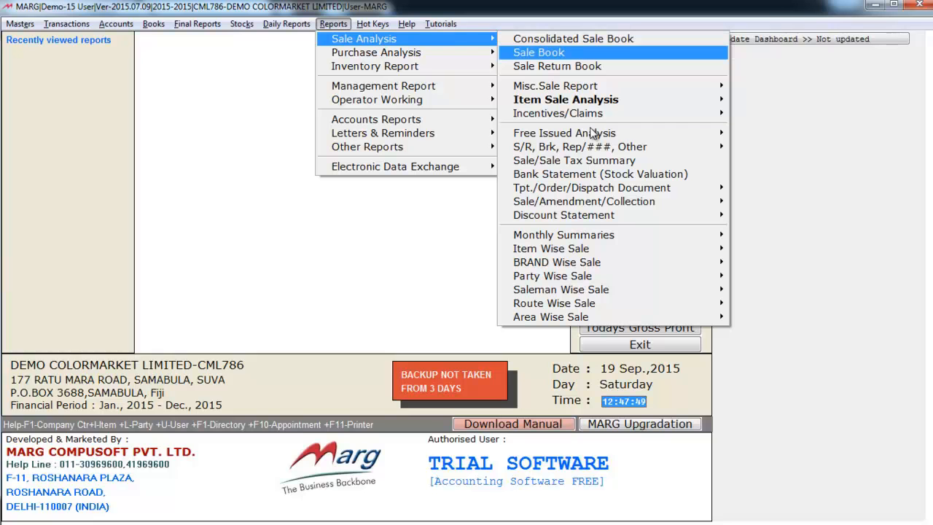
key(Down)
key(Down)
key(Down)
key(Down)
key(Down)
key(Down)
key(Down)
key(Down)
key(Down)
key(Down)
key(Down)
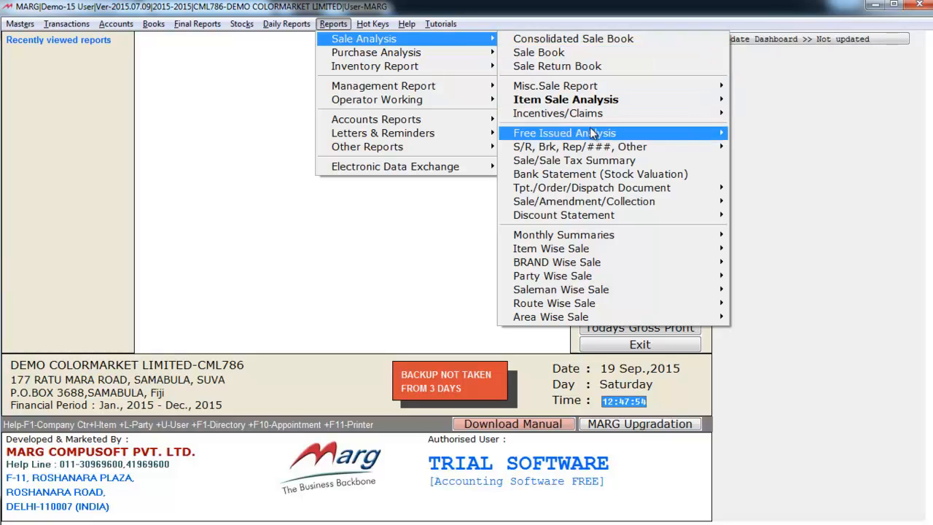
key(Down)
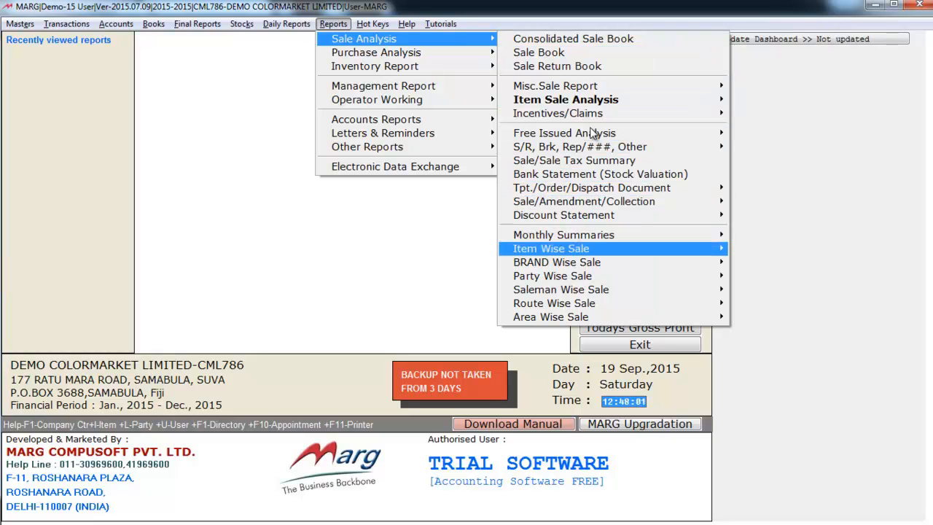
key(Down)
key(Down)
key(Down)
key(Down)
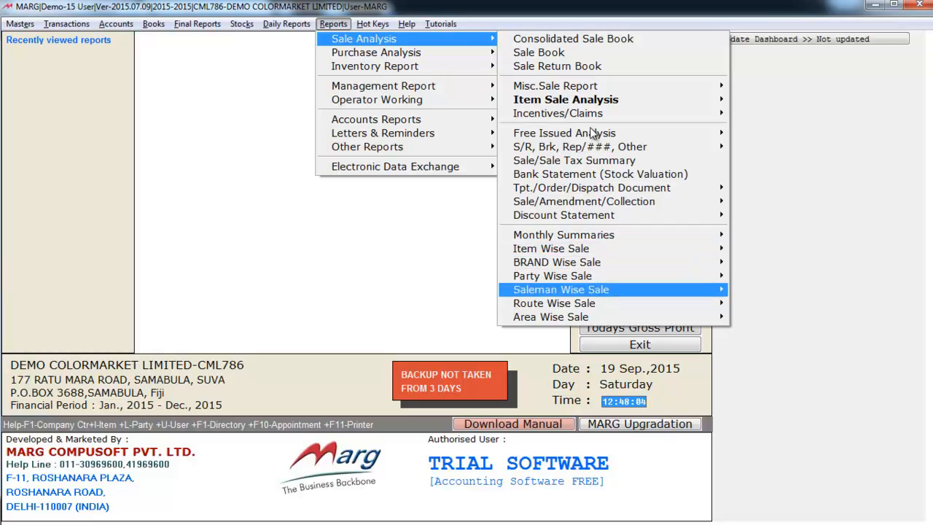
key(Up)
key(Down)
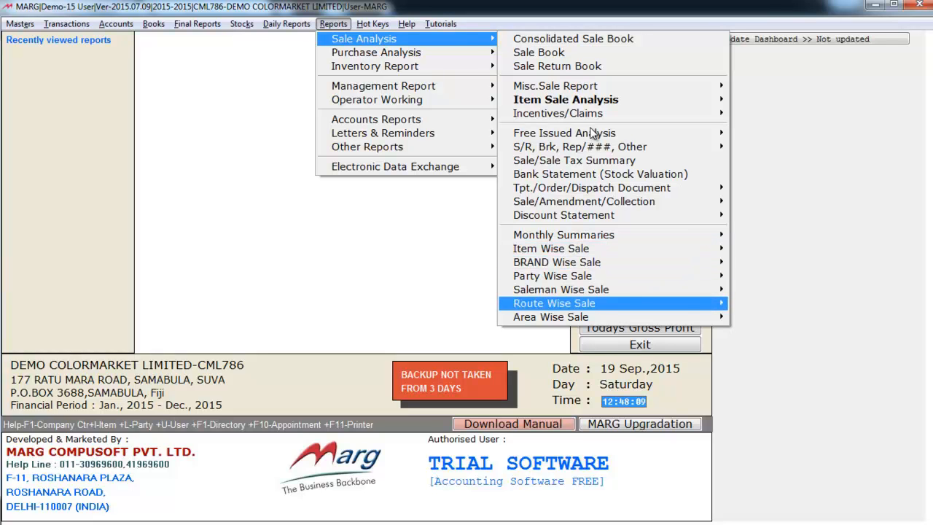
key(Down)
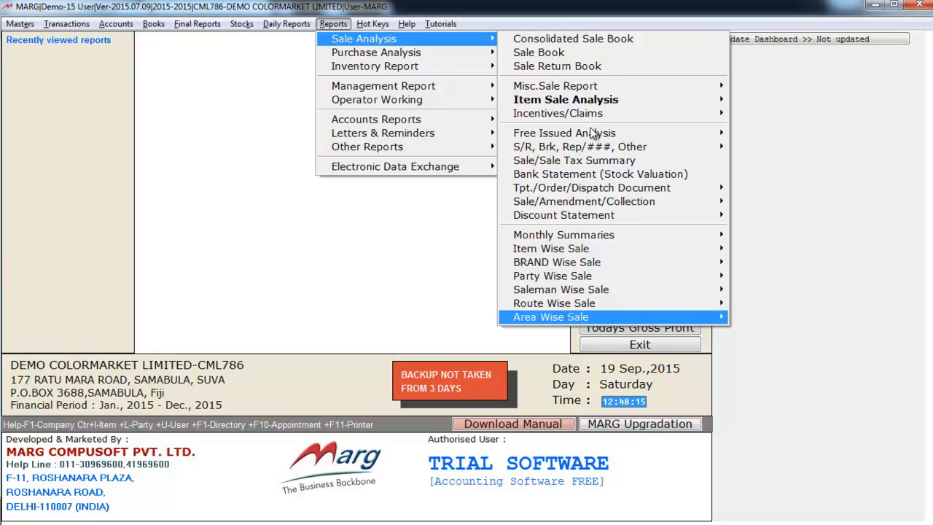
key(Left)
Browse Purchase Analysis reports: Monthly Summaries, Item Wise Purchase and BRAND Wise Purchase.
key(Down)
key(Right)
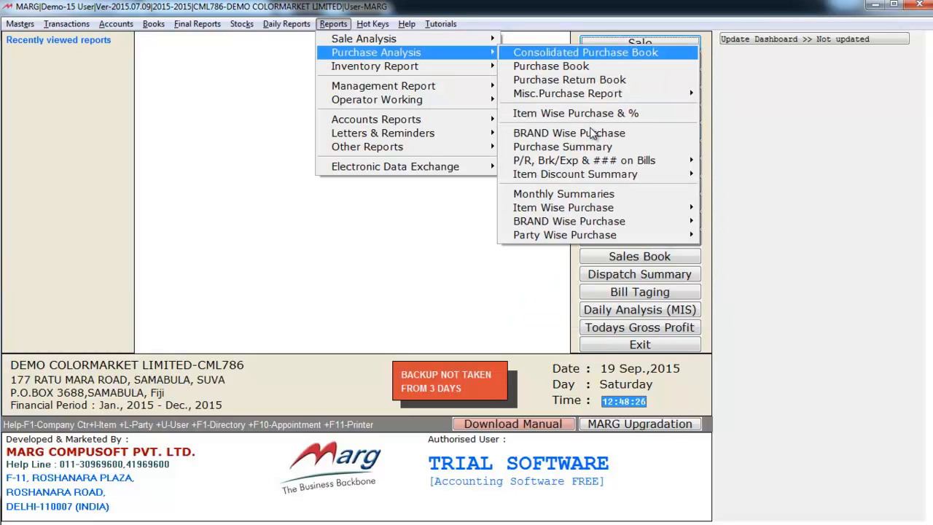
key(Down)
key(Down)
key(Down)
key(Down)
key(Down)
key(Down)
key(Down)
key(Down)
key(Down)
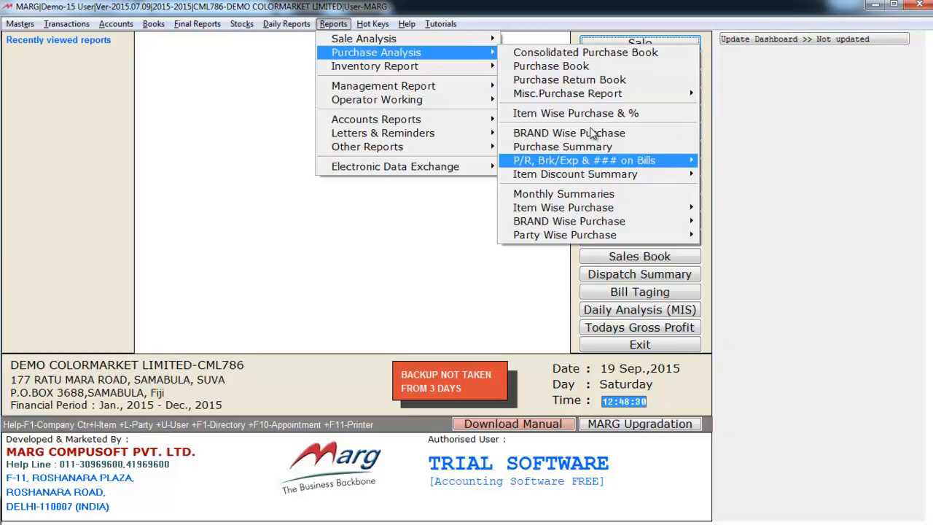
key(Down)
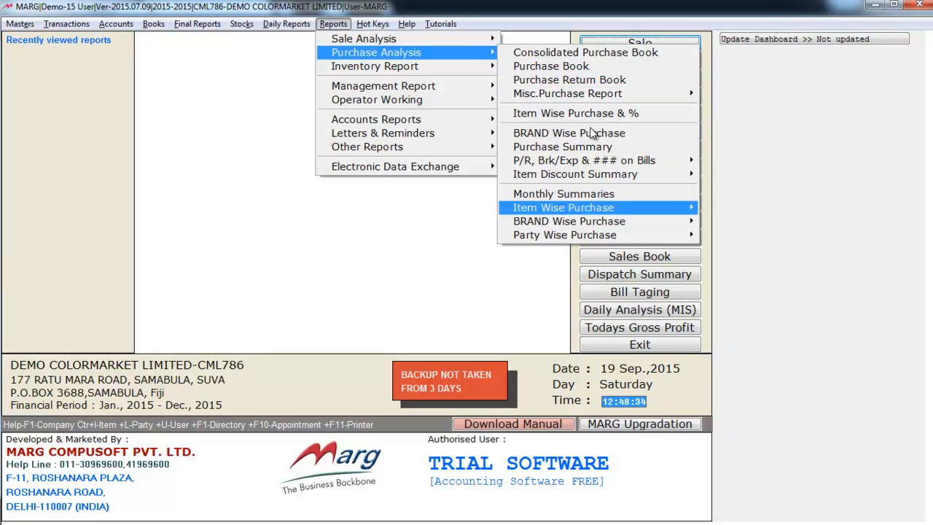
key(Down)
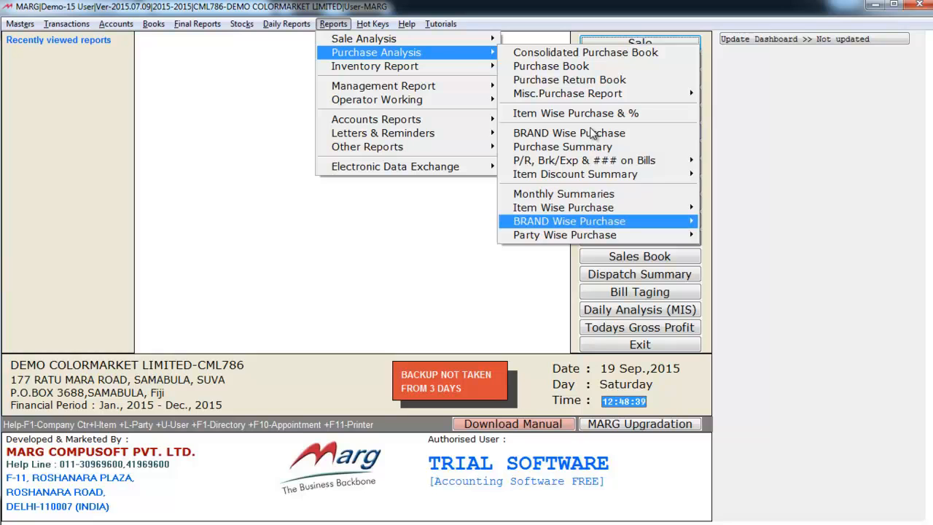
key(Escape)
Glance at the Inventory Report group, then show Management Report choices down to MIS Reports & Graphs.
key(Down)
key(Right)
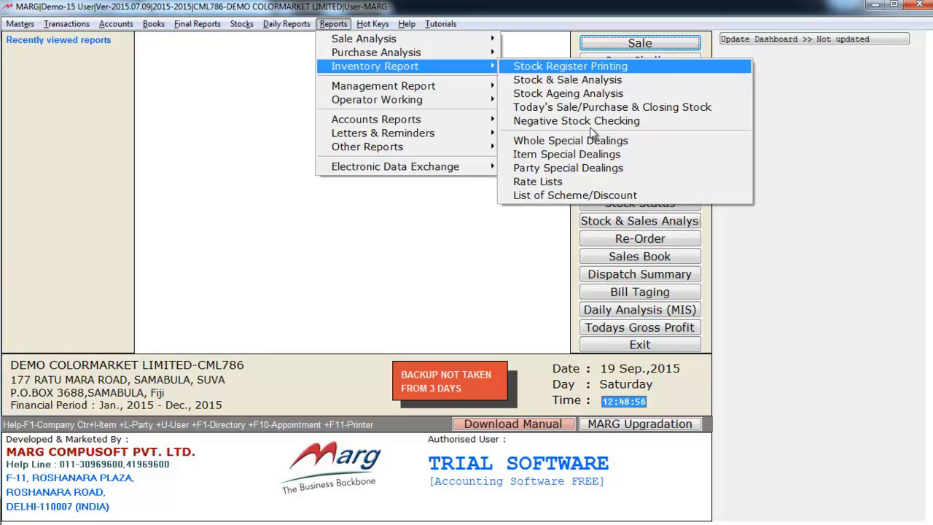
key(Left)
key(Down)
key(Right)
key(Down)
key(Down)
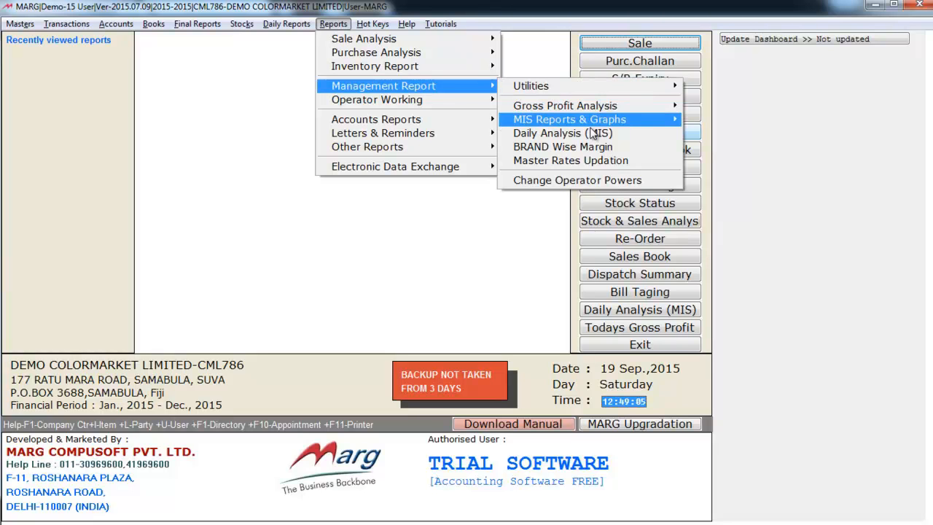
Browse the Utilities list, including Merge Accounts Masters, then the Operator Working reports down to Delete Records.
key(Up)
key(Up)
key(Right)
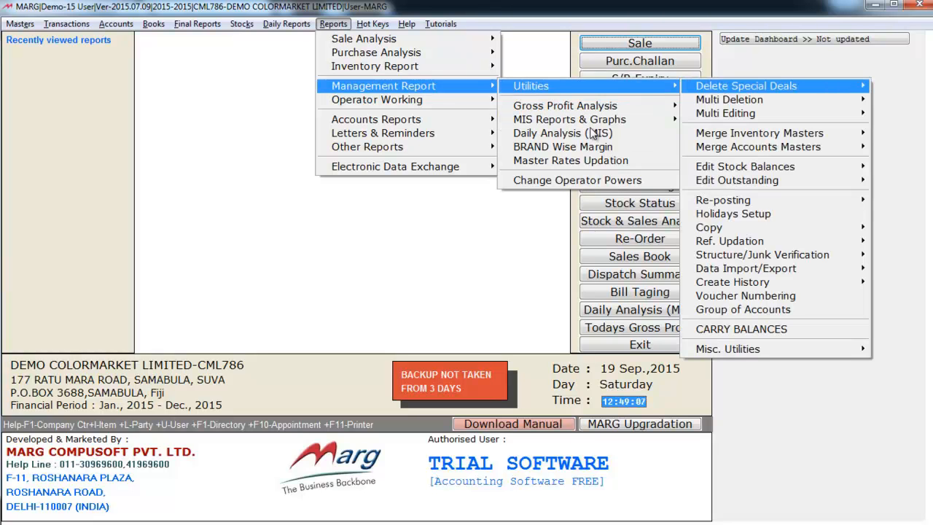
key(Down)
key(Down)
key(Down)
key(Down)
key(Down)
key(Down)
key(Down)
key(Down)
key(Left)
key(Down)
key(Left)
key(Down)
key(Right)
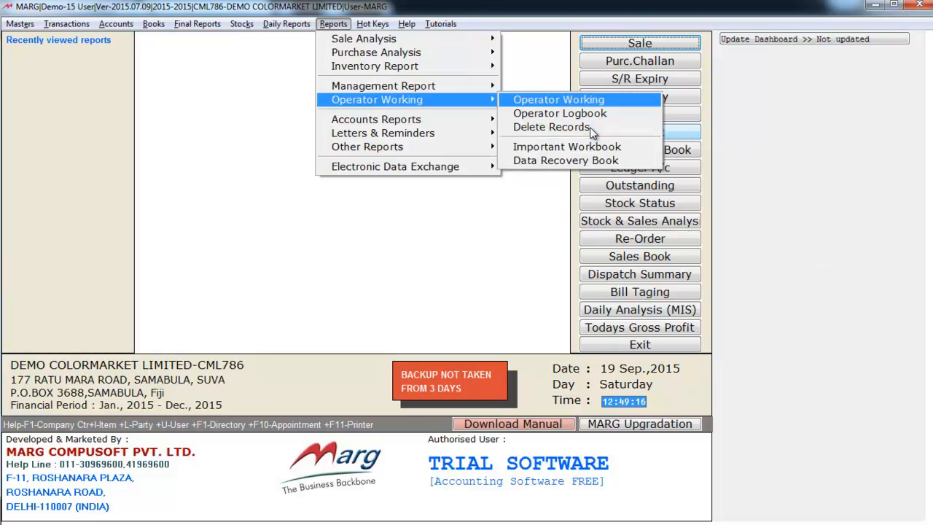
key(Down)
key(Down)
key(Up)
key(Up)
key(Down)
key(Down)
key(Down)
key(Up)
key(Up)
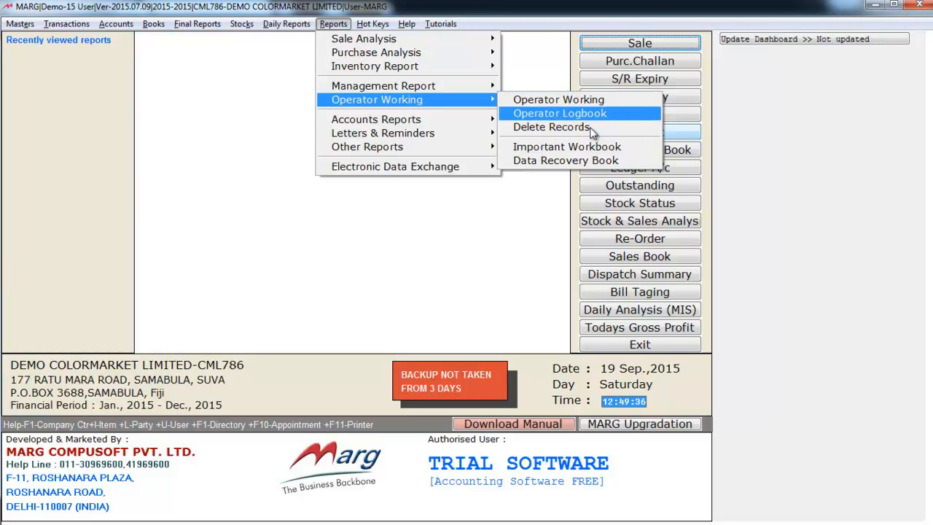
key(Left)
Open the Accounts Reports list and move between Loan & Advances and Loan Liabilities.
key(Down)
key(Right)
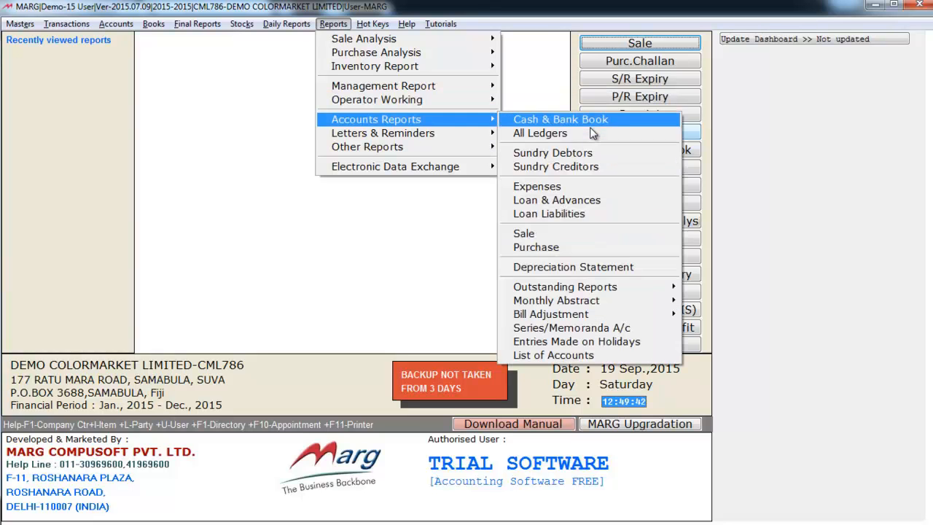
key(Down)
key(Down)
key(Down)
key(Down)
key(Down)
key(Down)
key(Up)
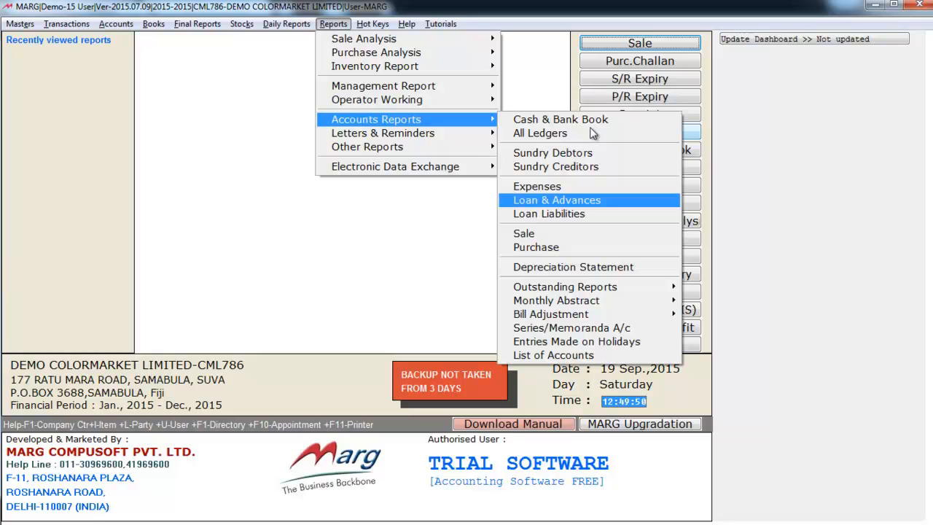
key(Down)
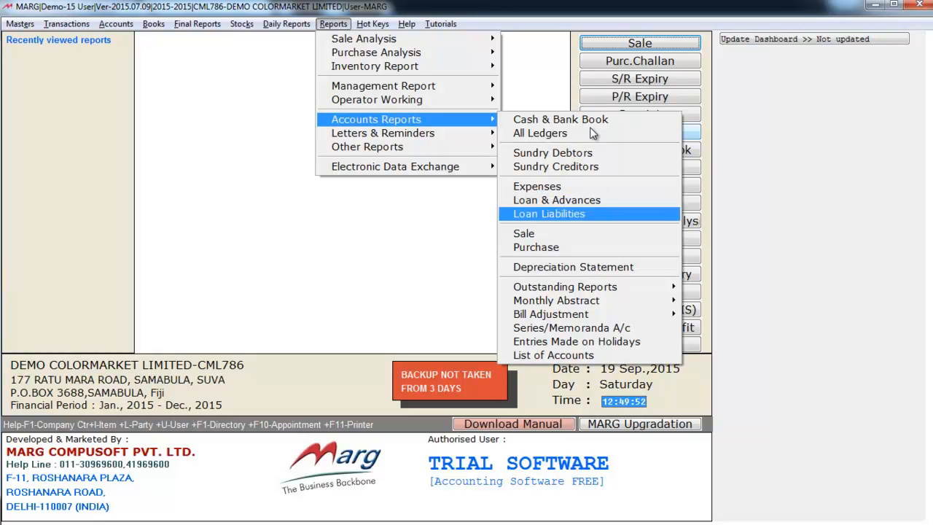
Look further down Accounts Reports at Sale, Purchase and Depreciation, then back to Loan Liabilities.
key(Down)
key(Down)
key(Down)
key(Up)
key(Up)
key(Up)
key(Up)
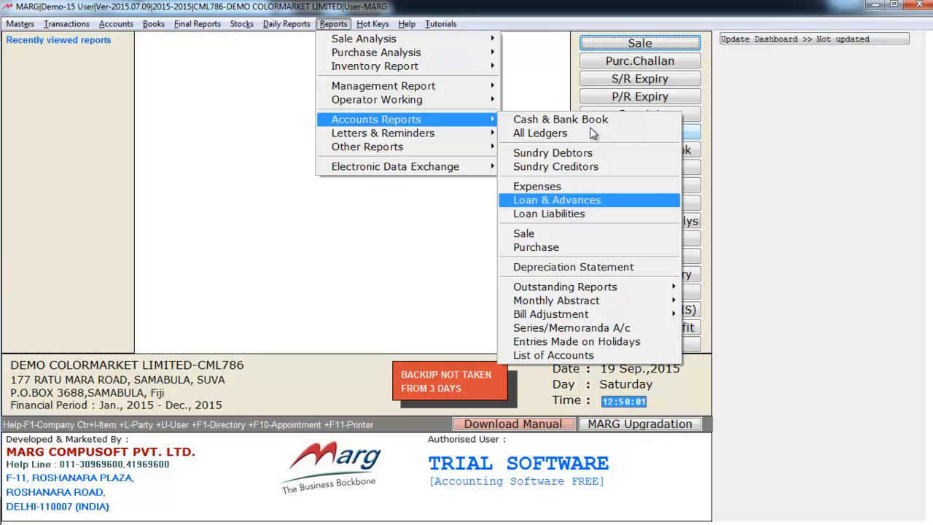
key(Left)
Browse the Letters & Reminders options down to General Letter Printing.
key(Down)
key(Right)
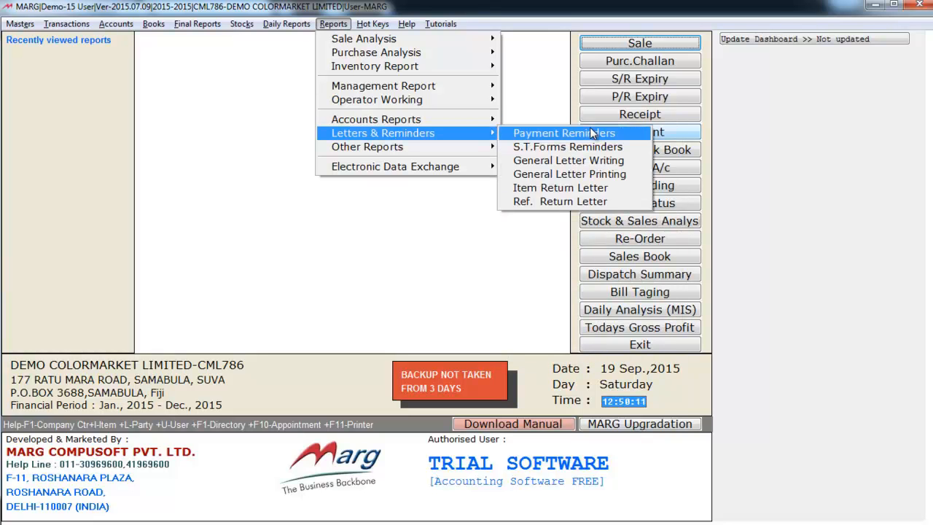
key(Down)
key(Down)
key(Down)
key(Left)
Move past the other reports to Tutorials and dismiss all menus back to the main screen.
key(Down)
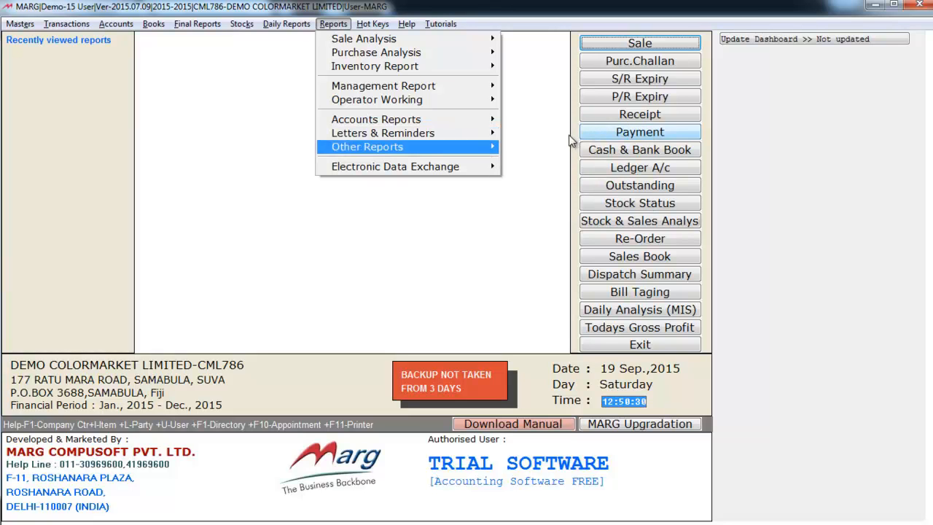
mouse_move(445, 24)
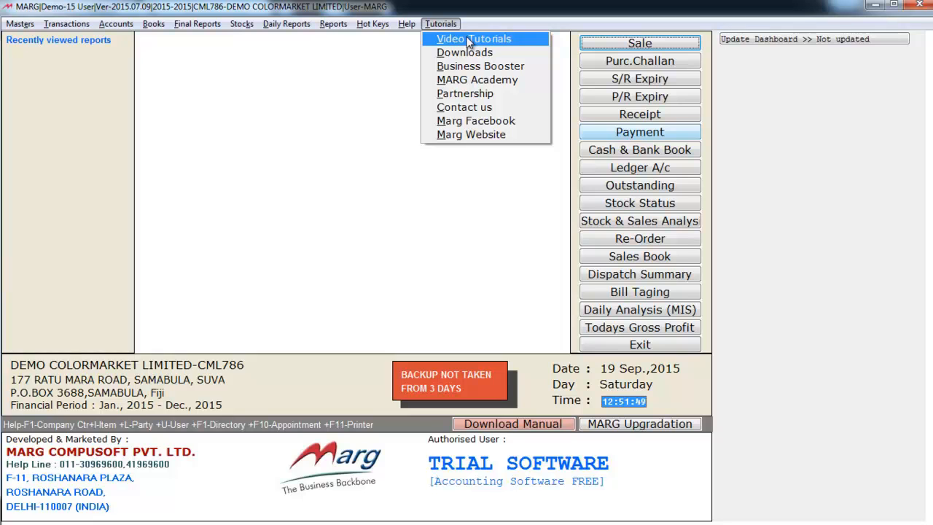
click(304, 153)
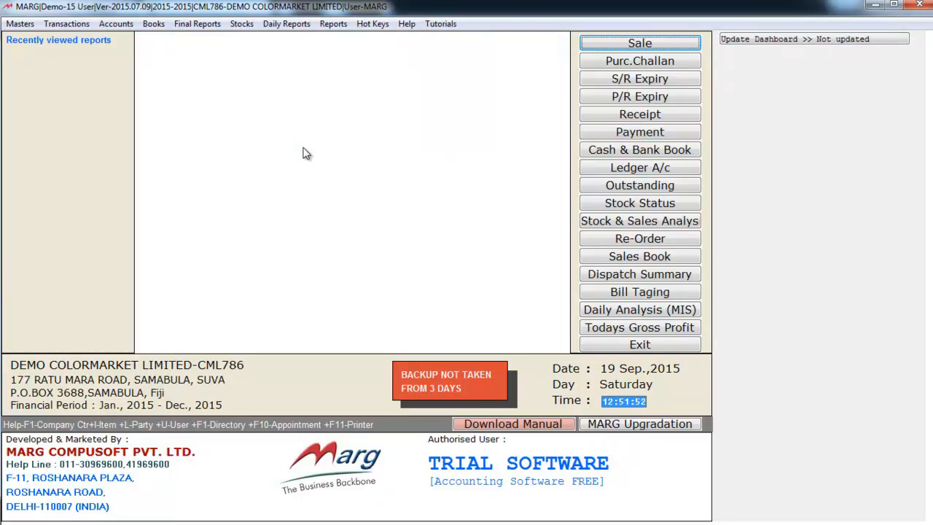